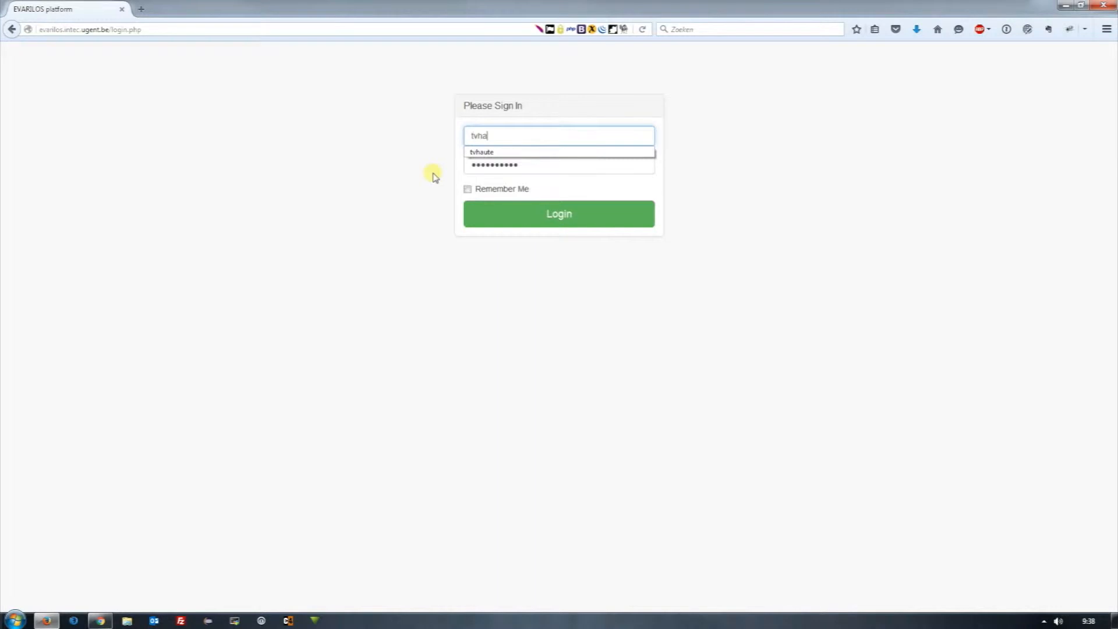
- Complete the account username in the sign-in form and log in
key(BackSpace)
key(BackSpace)
text(ute)
click(432, 173)
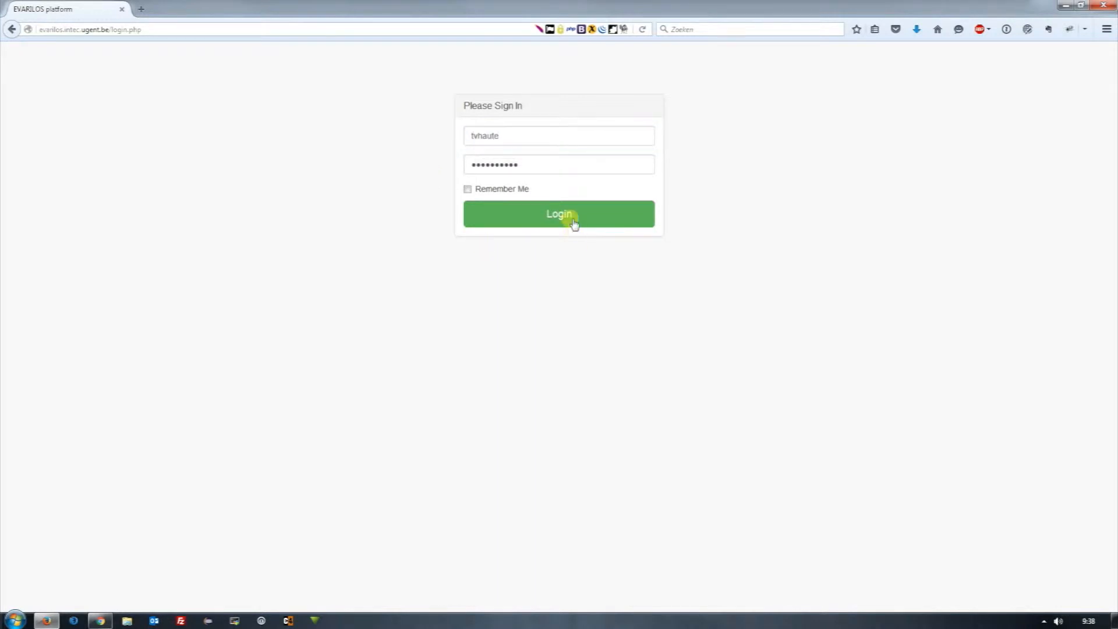
click(574, 224)
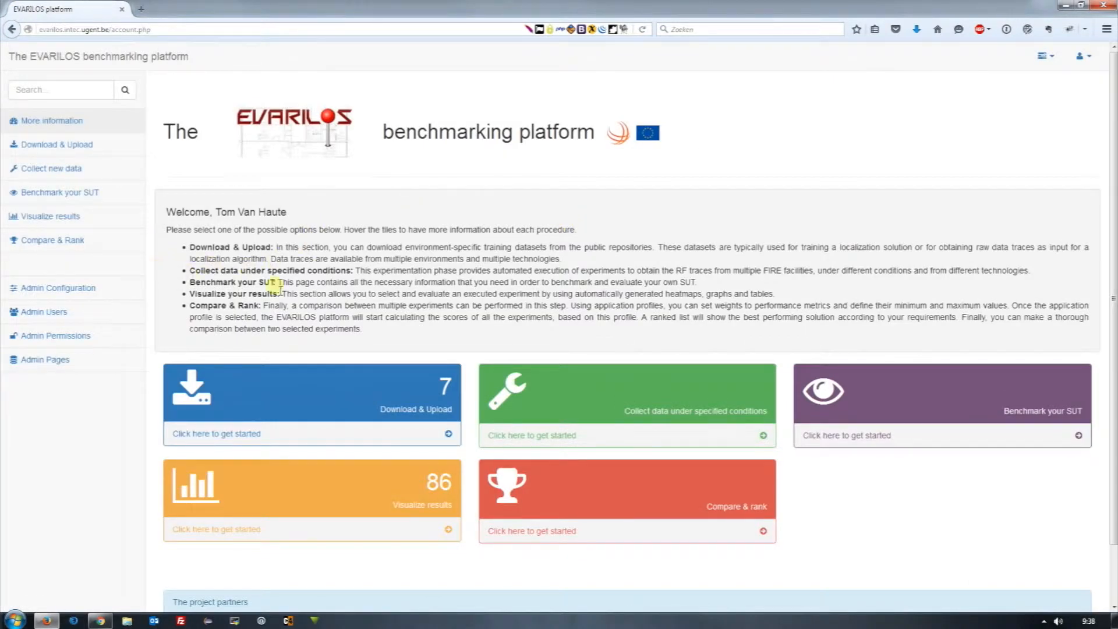
- Read the short descriptions of the option tiles on the welcome page
mouse_move(325, 375)
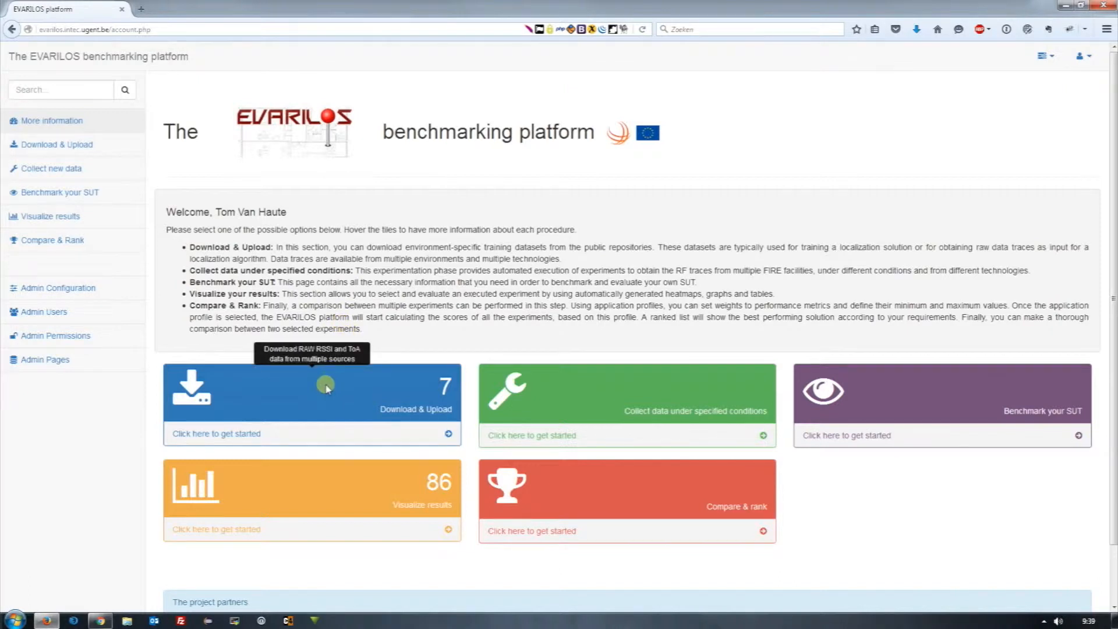
mouse_move(643, 377)
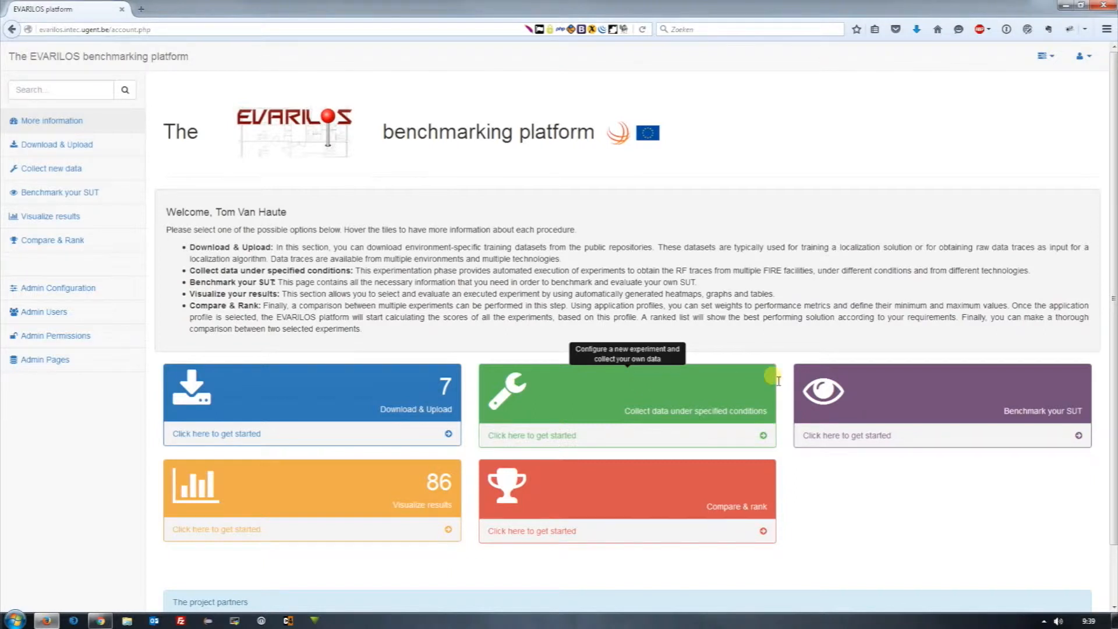
mouse_move(931, 380)
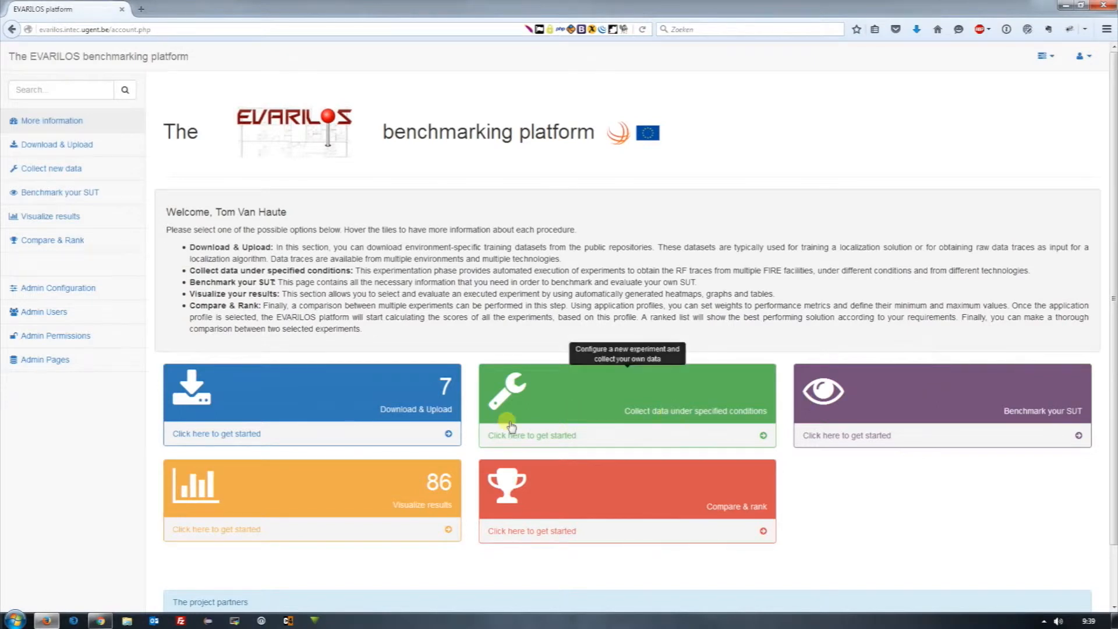
mouse_move(351, 481)
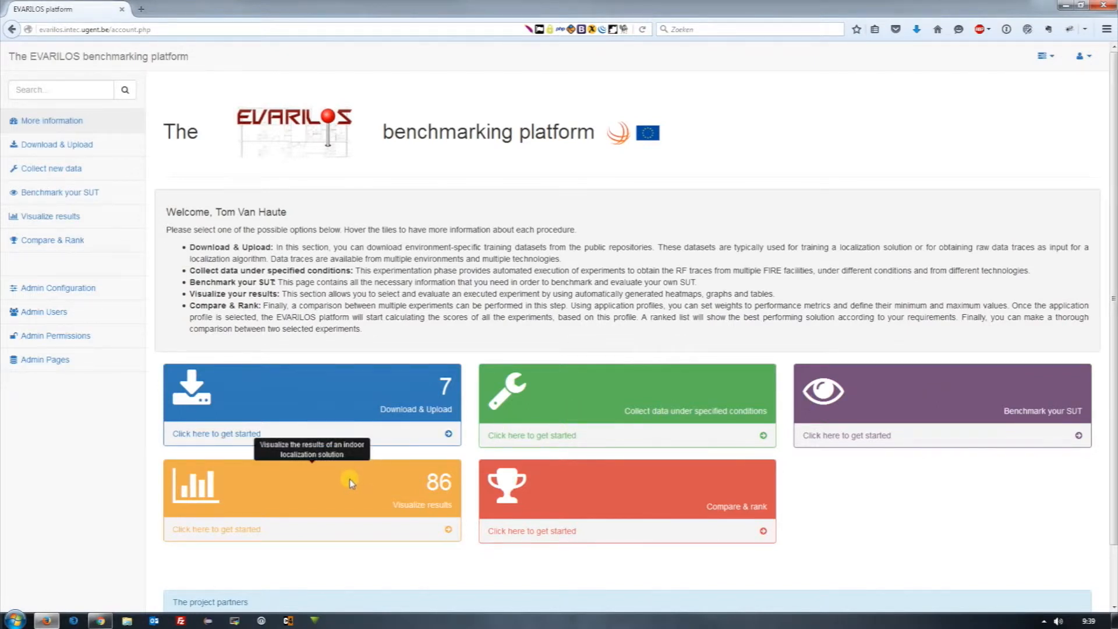
mouse_move(598, 482)
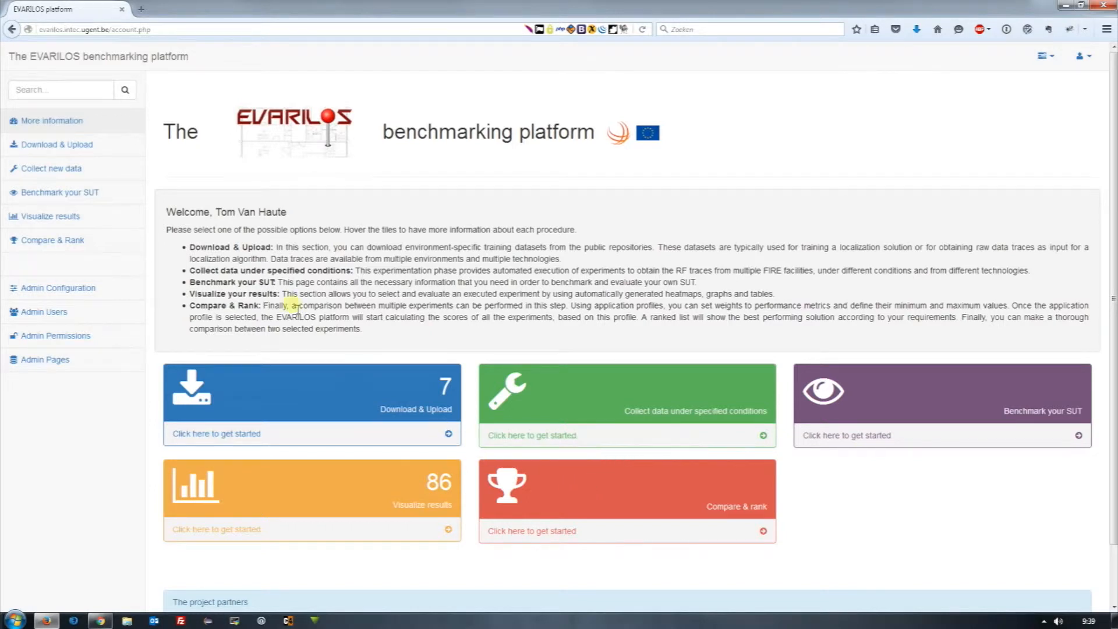
- Open the Download & Upload page and examine the dataset list and the Protobuffer structure of the raw data
click(87, 152)
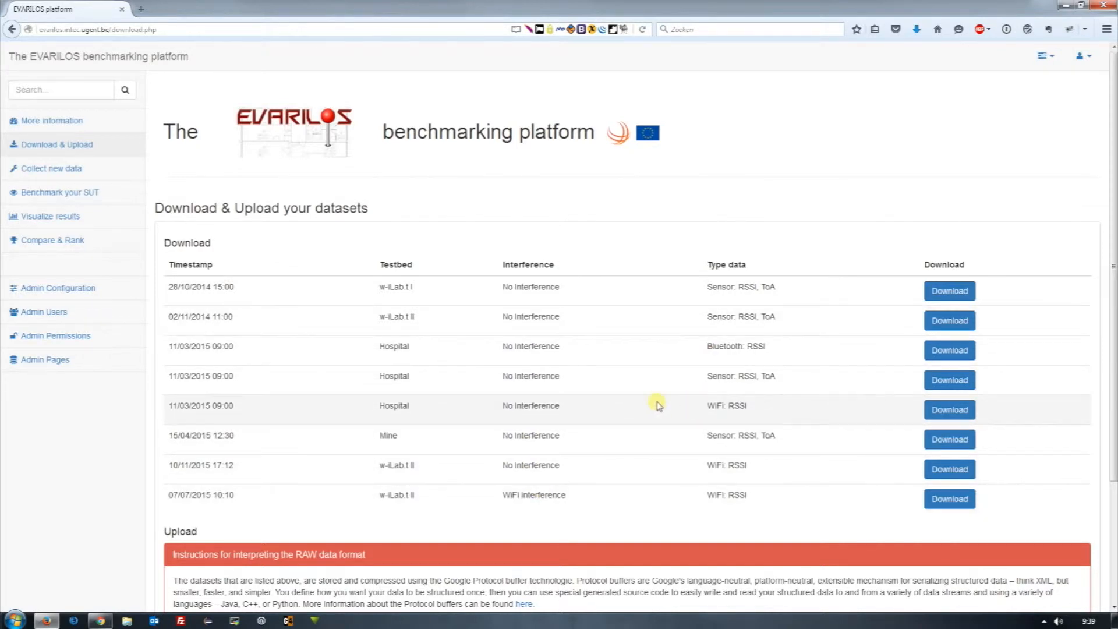
scroll(506, 399, down, 3)
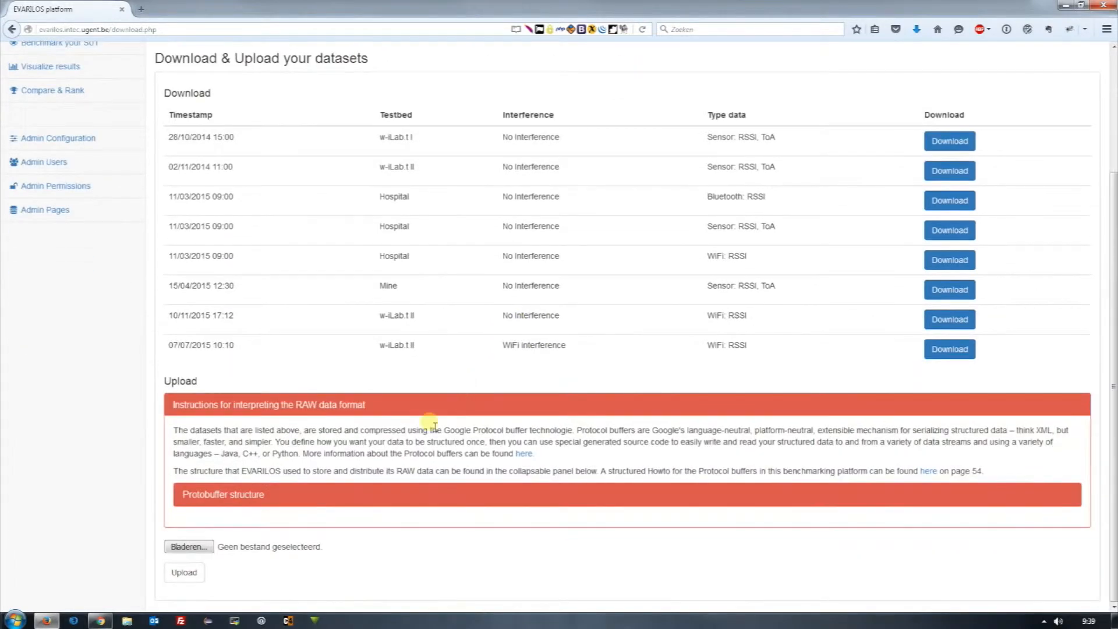
click(257, 496)
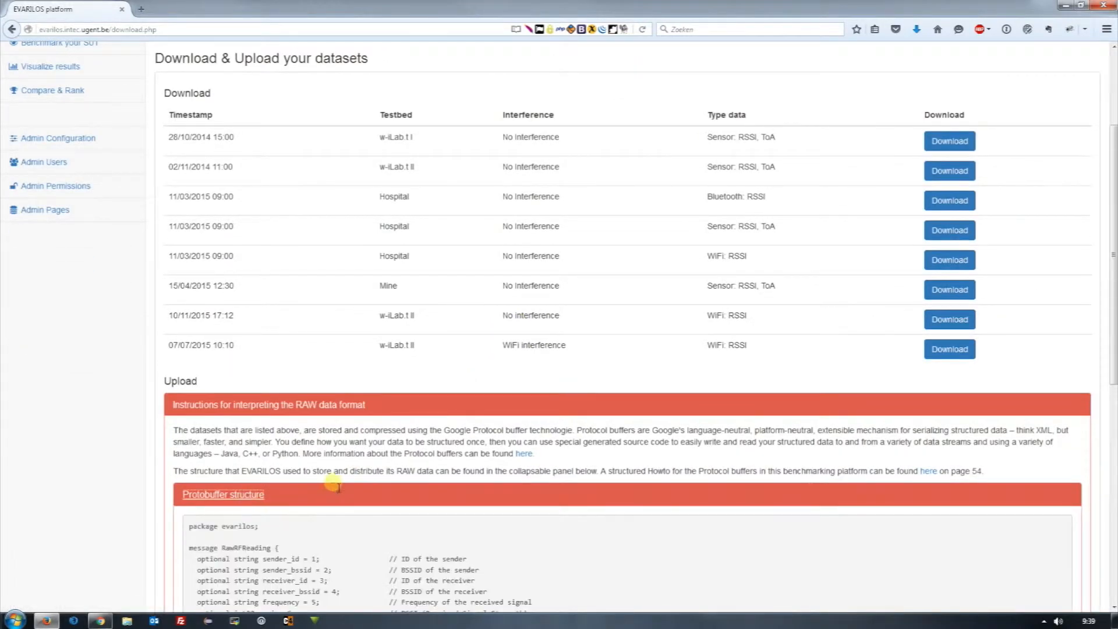
scroll(333, 486, down, 6)
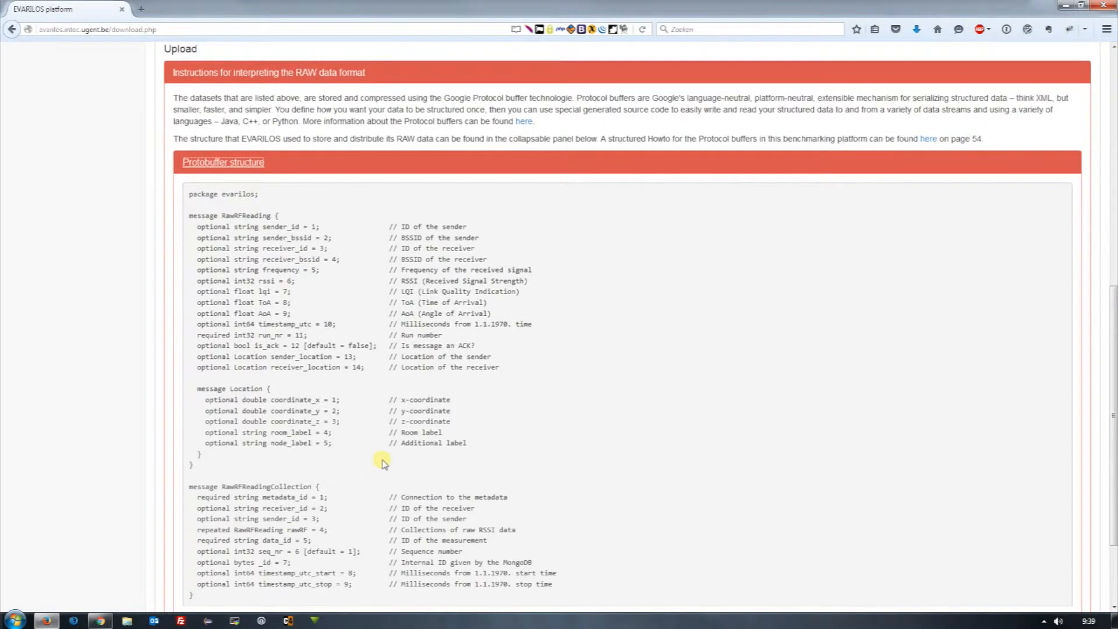
click(228, 163)
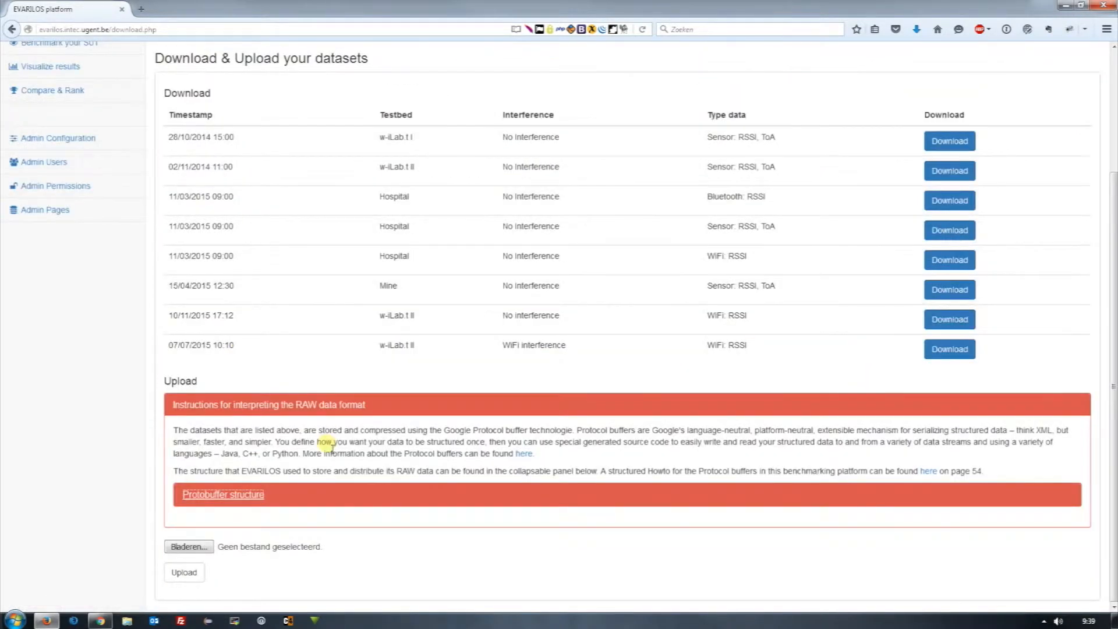
scroll(295, 407, up, 3)
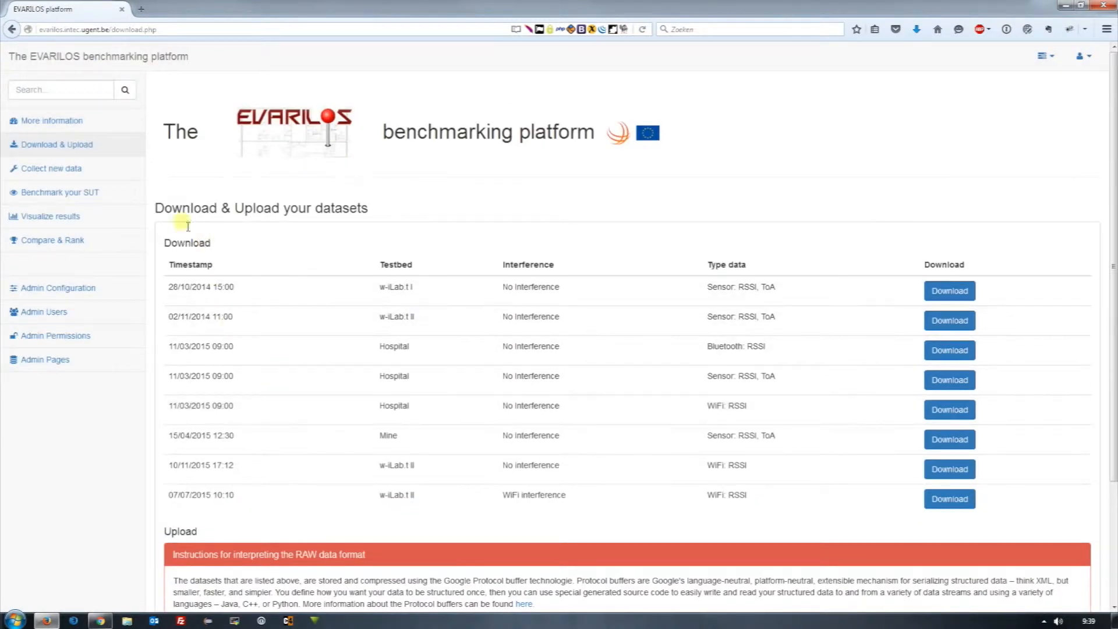
- Open the Collect new data page and set the experiment timeslot to Thursday 11th February 2016, 13:00
click(117, 176)
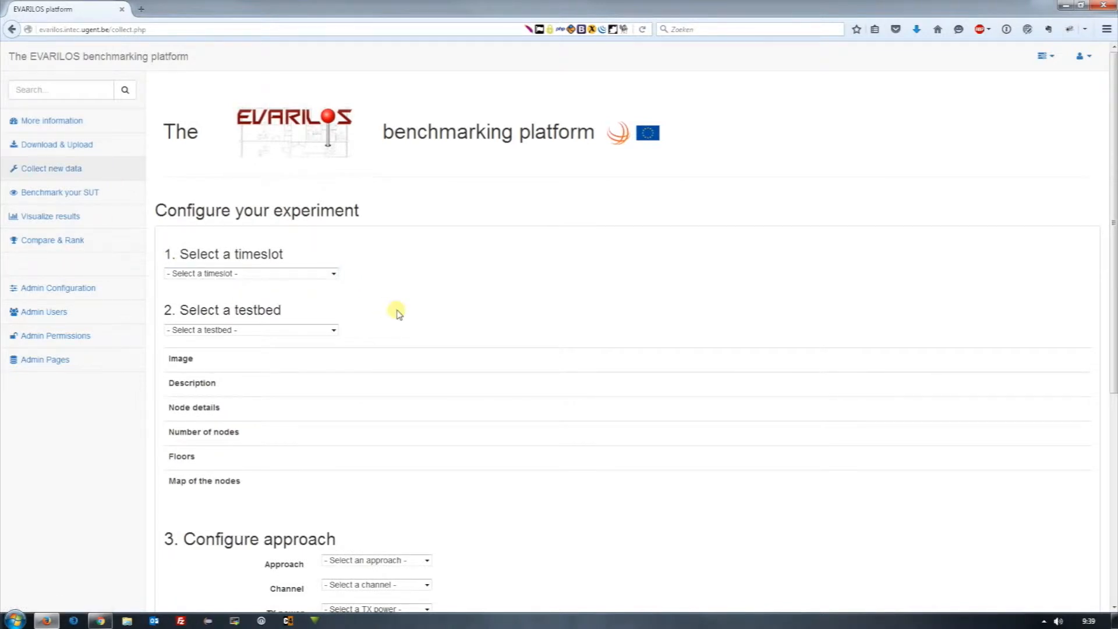
scroll(398, 314, down, 5)
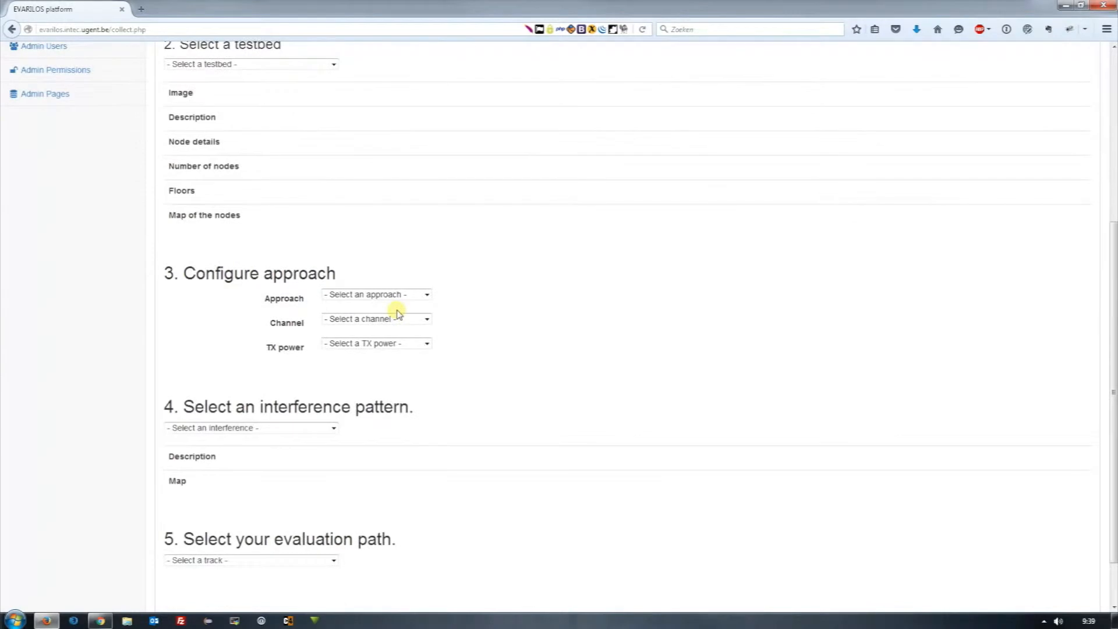
scroll(399, 313, up, 5)
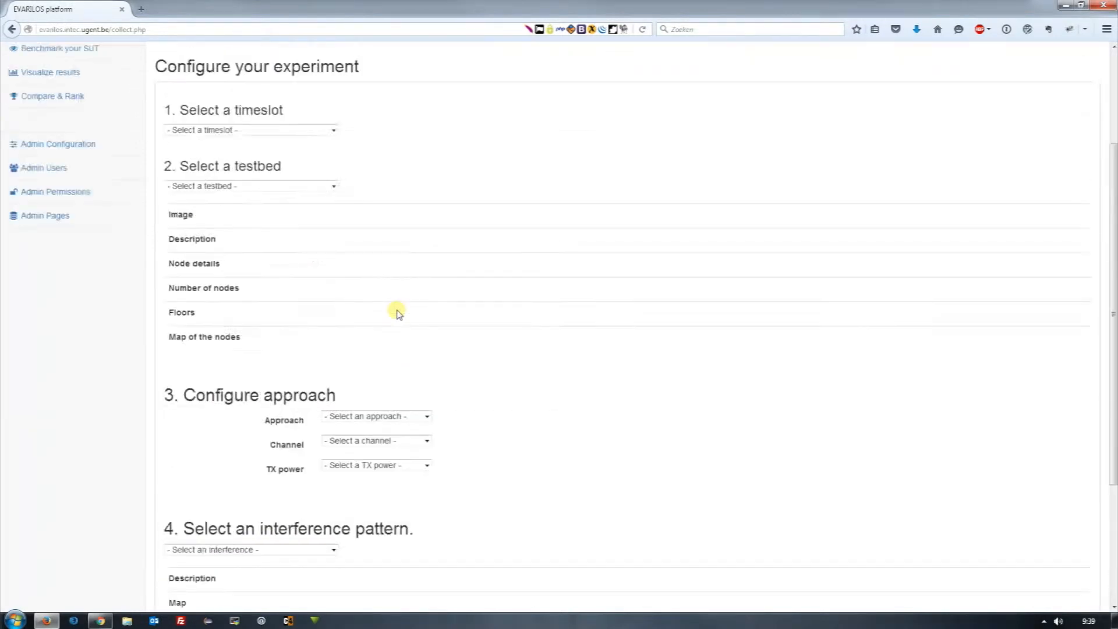
click(334, 273)
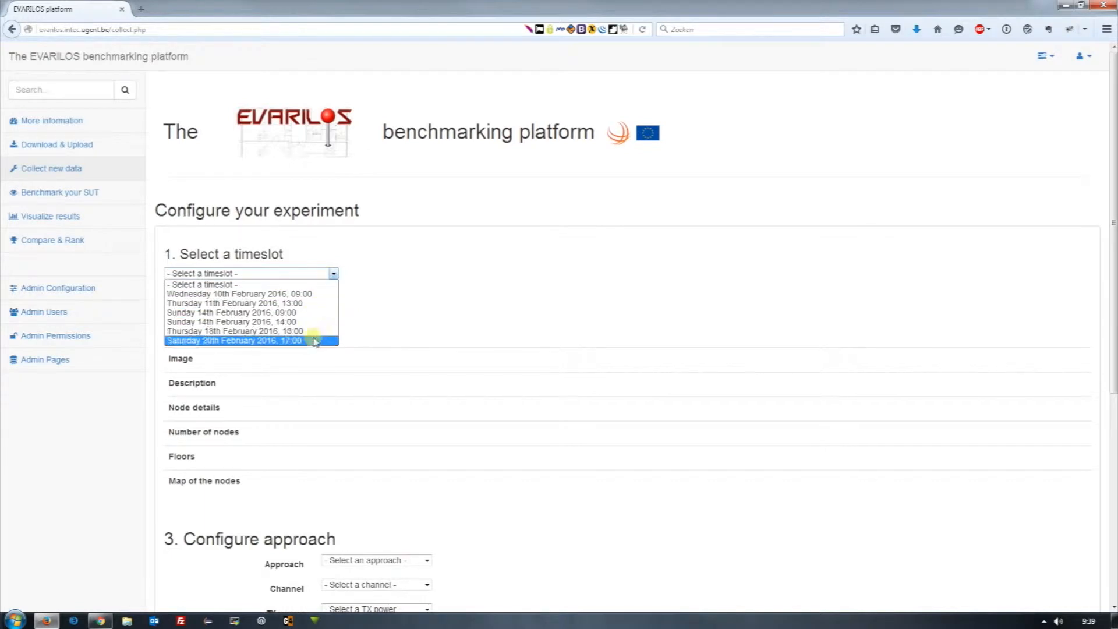
click(311, 303)
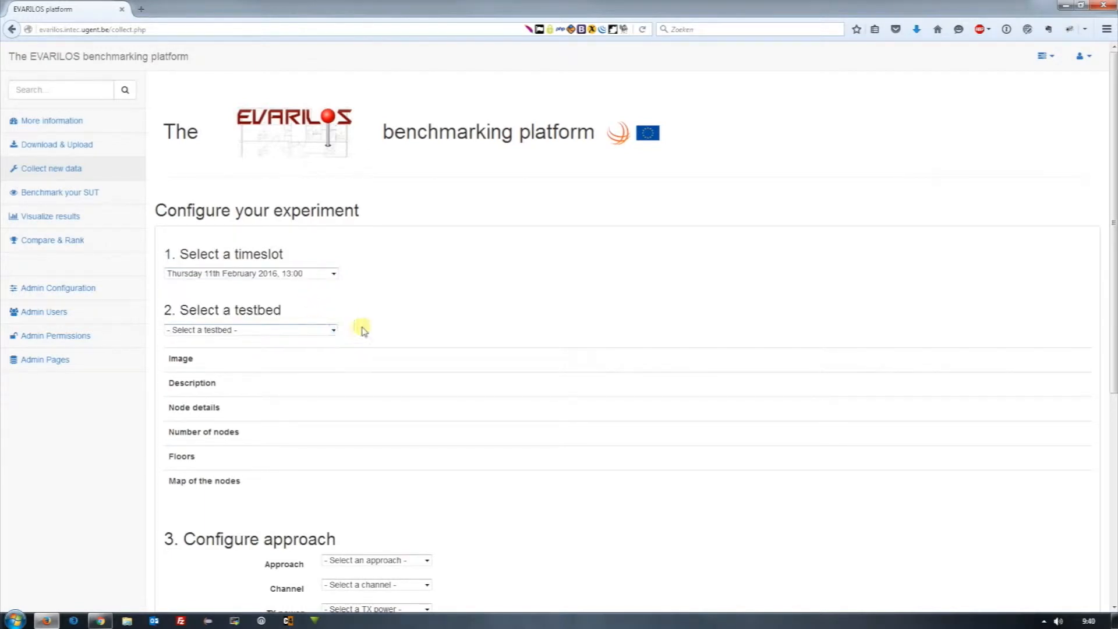
- Select the TWIST (TUB Berlin) testbed and review its description and node map
scroll(362, 330, down, 1)
scroll(362, 330, down, 1)
click(330, 265)
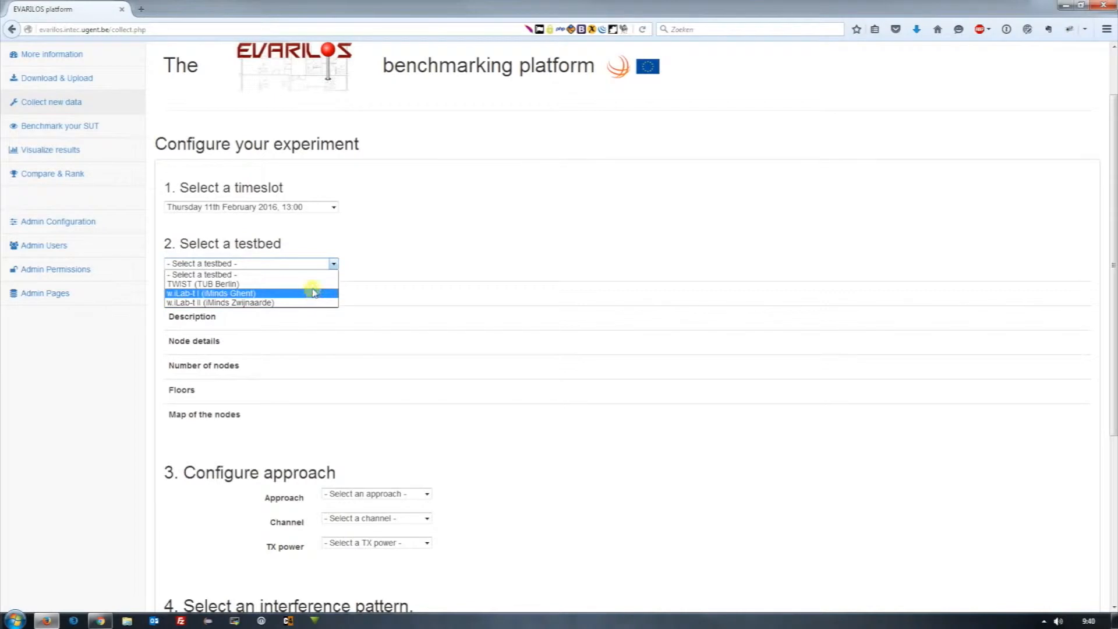
click(313, 285)
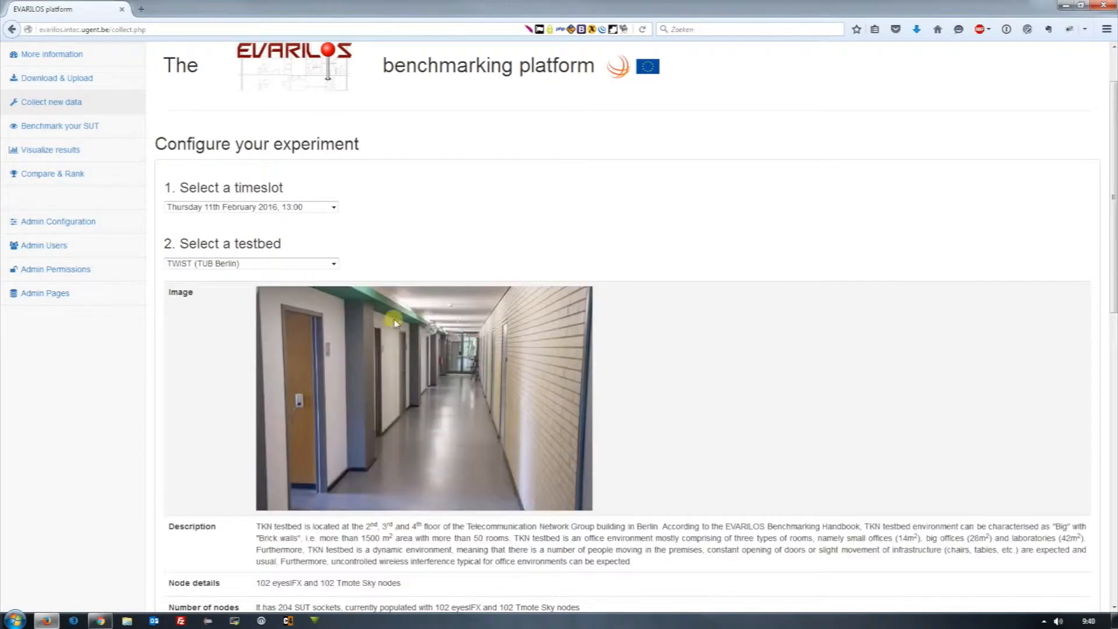
scroll(667, 393, down, 4)
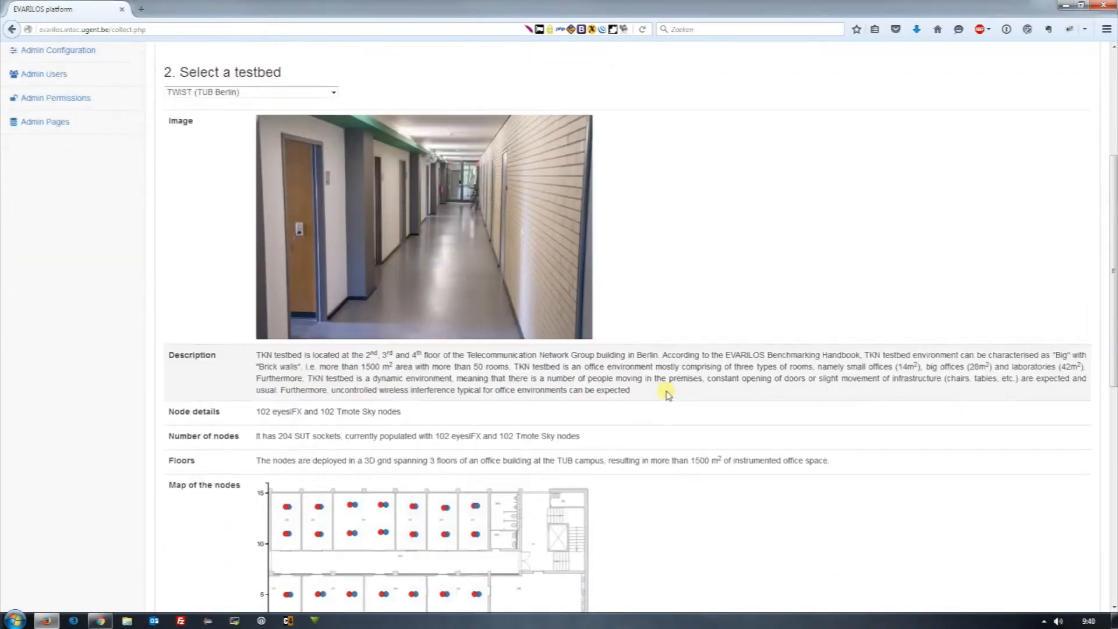
scroll(668, 393, down, 3)
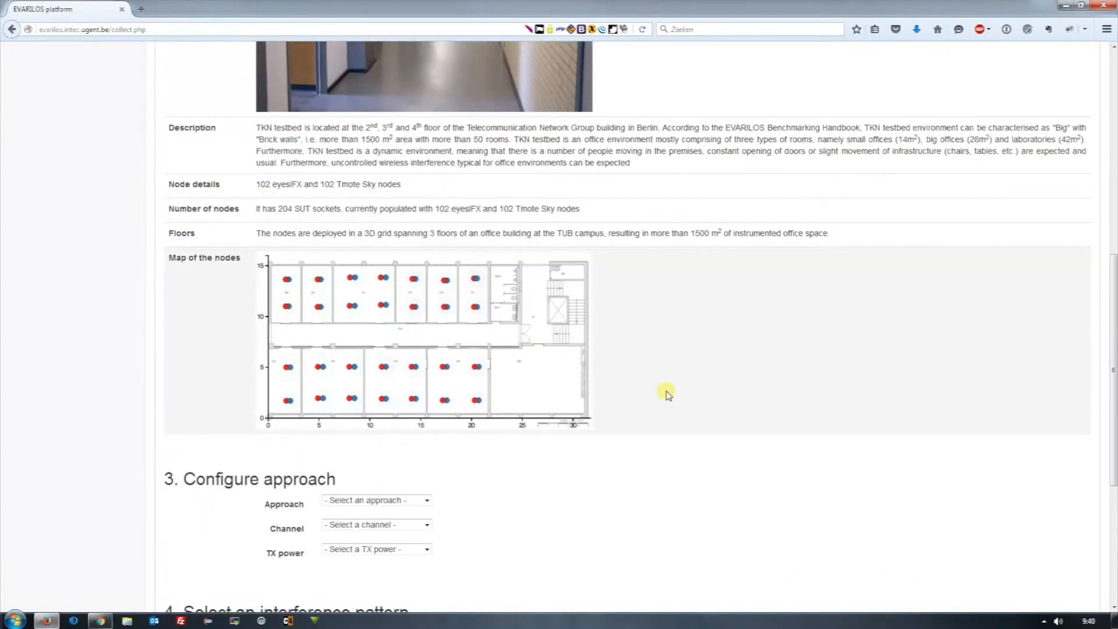
scroll(668, 394, up, 6)
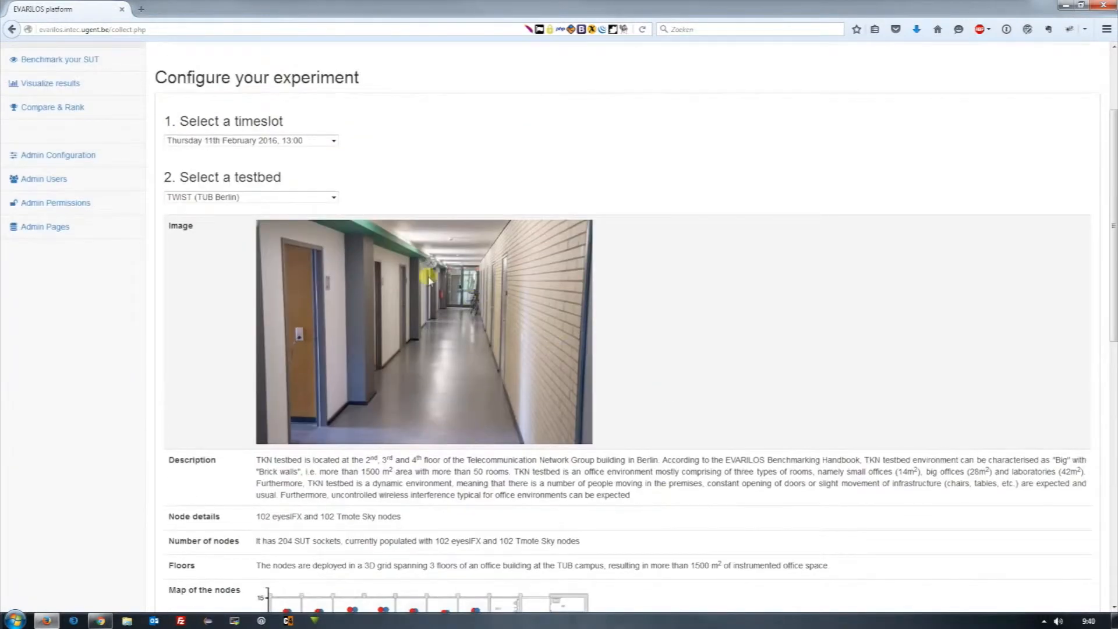
- Switch the testbed to w.iLab-t I (iMinds Ghent) and review its node details and map
click(300, 199)
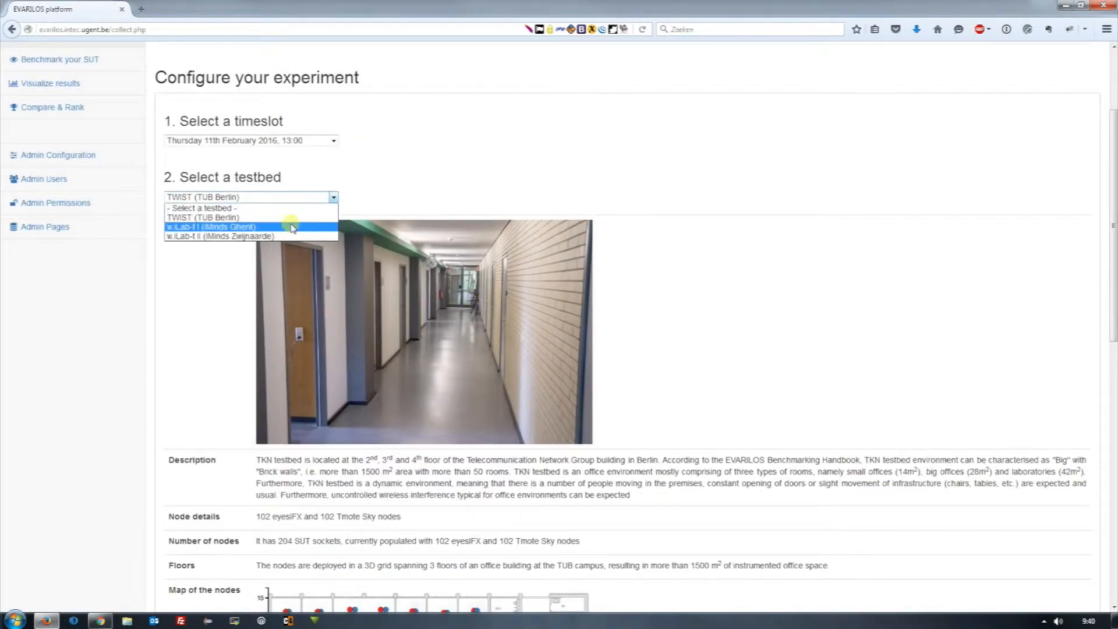
click(290, 225)
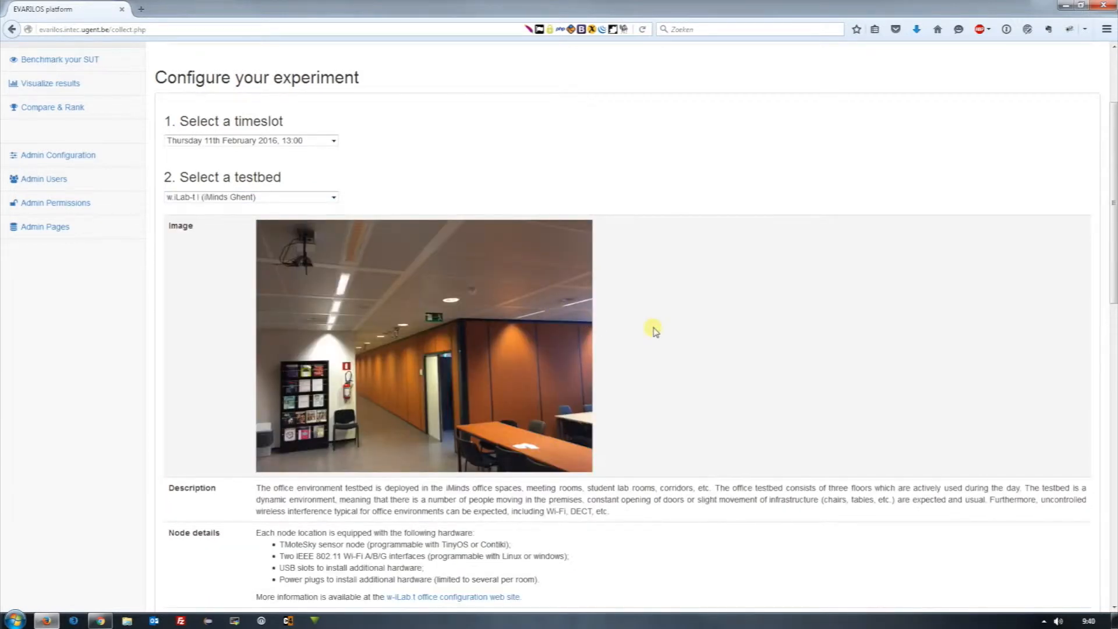
scroll(653, 330, down, 3)
scroll(653, 331, down, 3)
scroll(653, 331, down, 1)
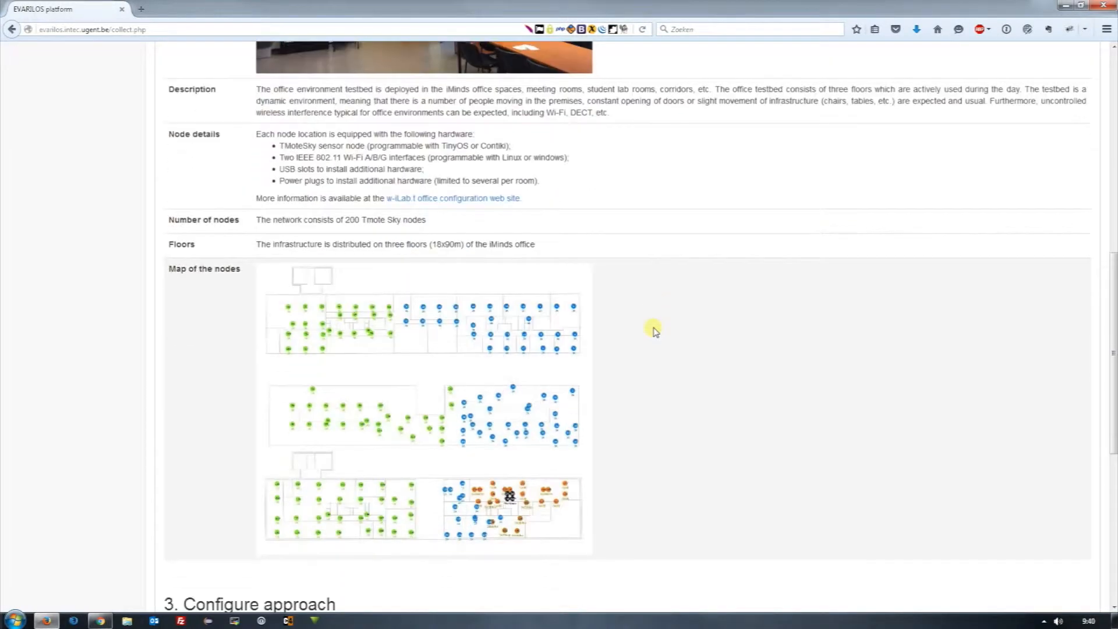
scroll(651, 328, up, 8)
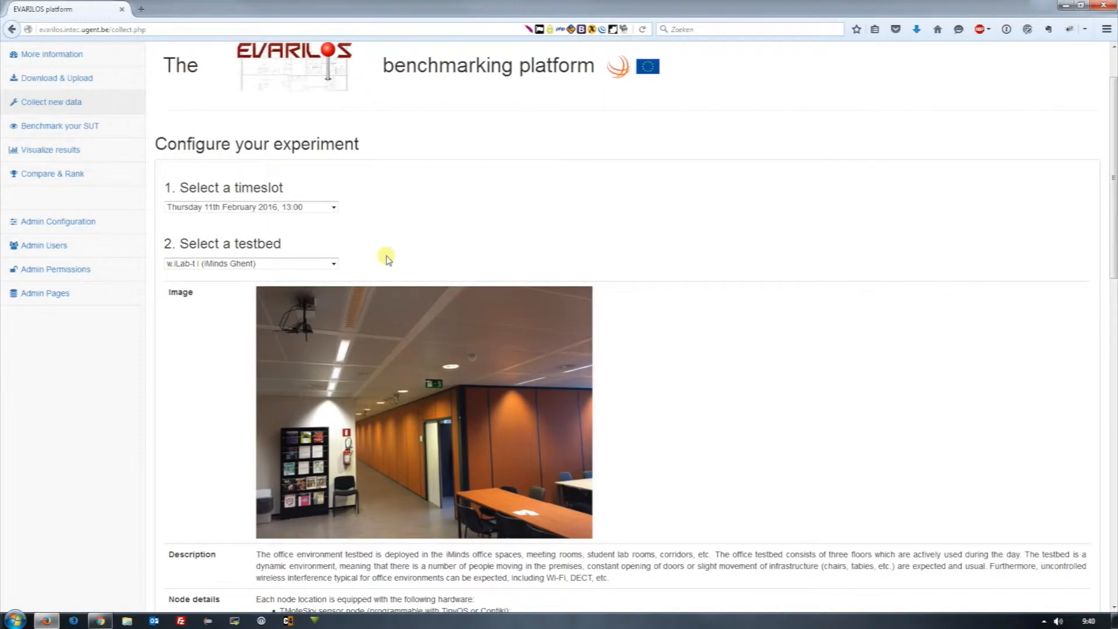
- Set the testbed to w.iLab-t II (iMinds Zwijnaarde) and review its description and node map
click(331, 264)
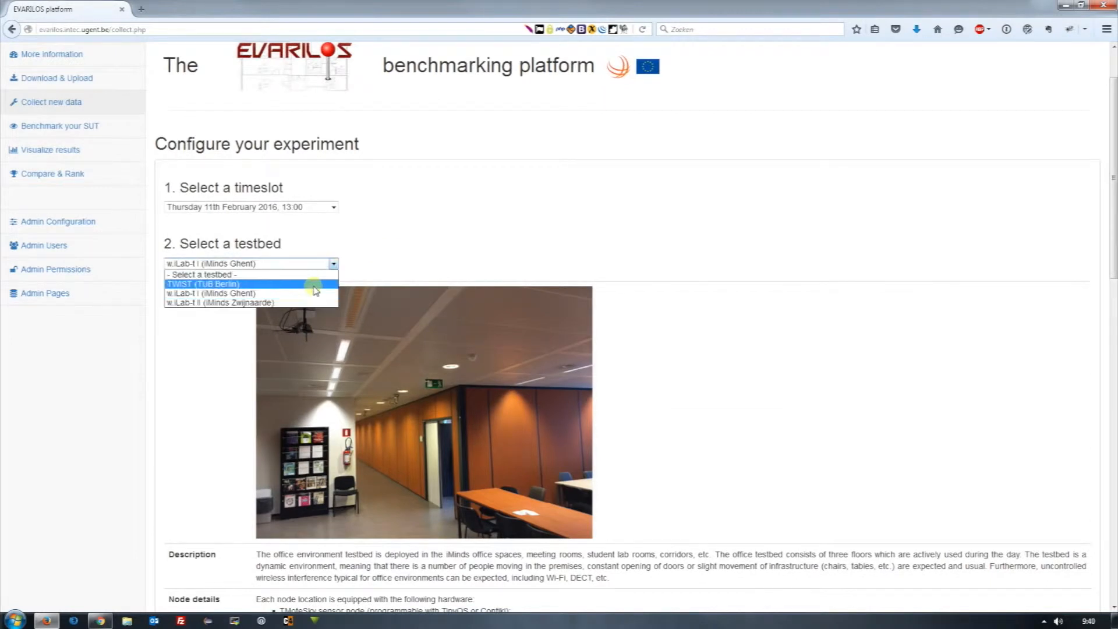
click(311, 302)
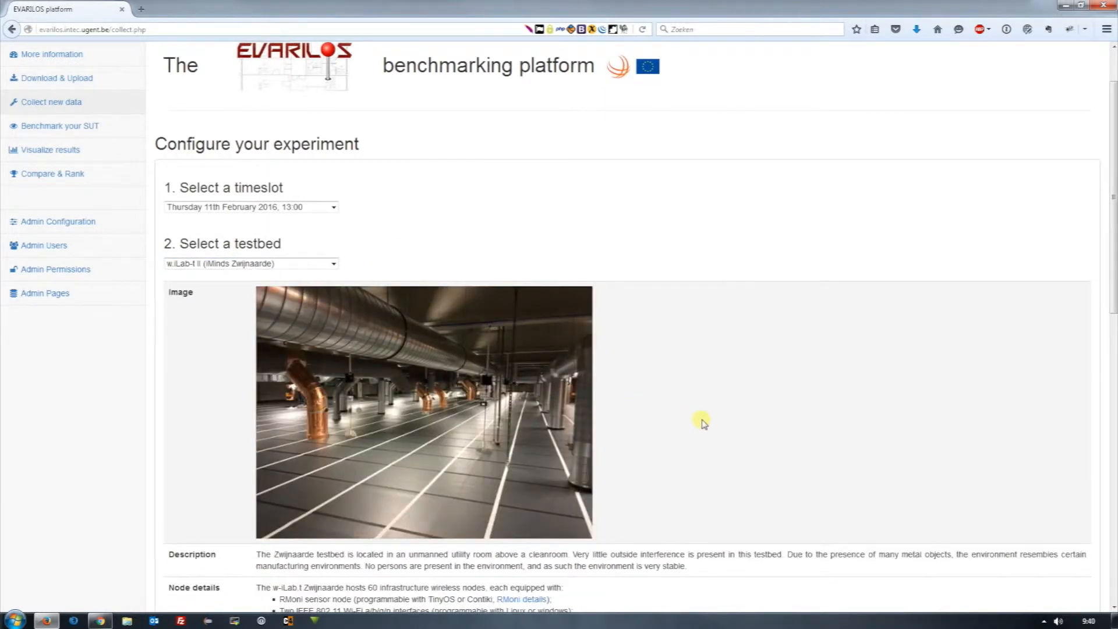
scroll(703, 419, down, 5)
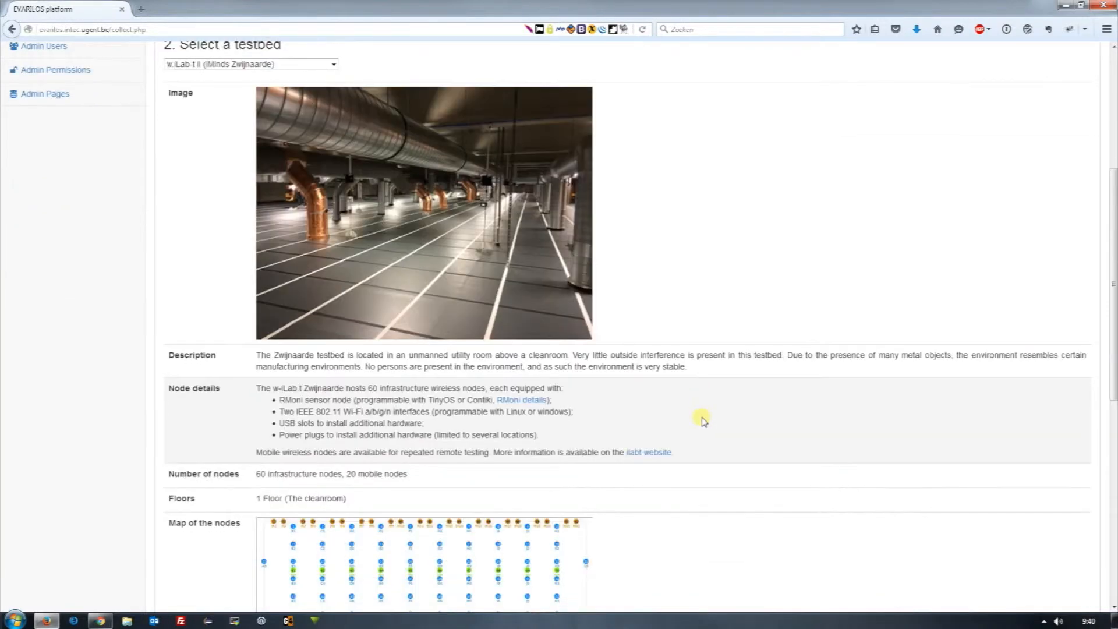
scroll(702, 419, down, 6)
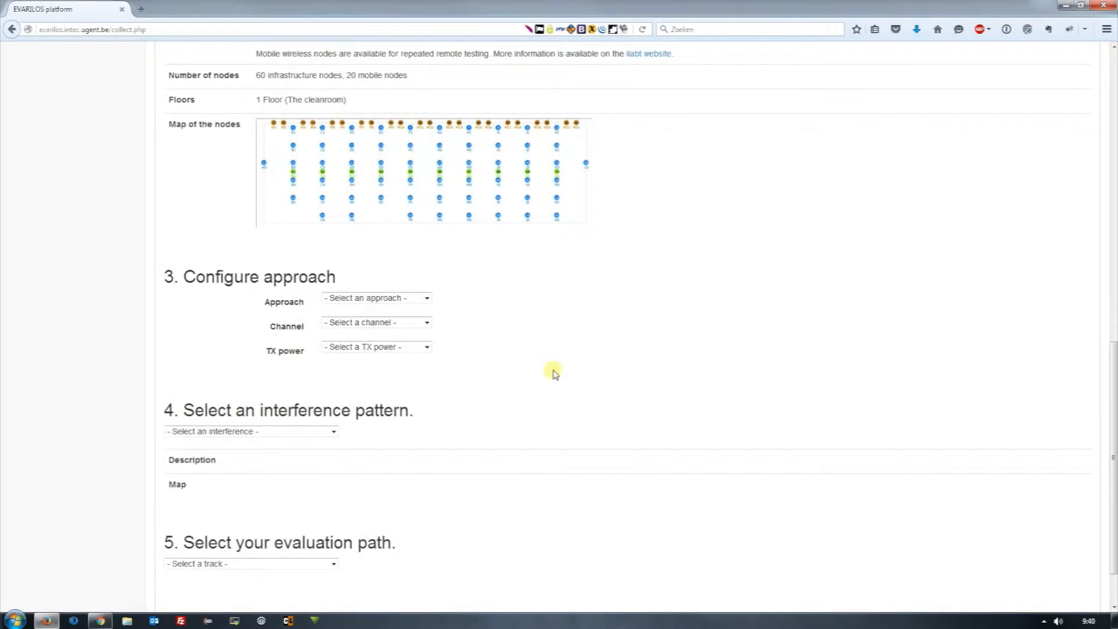
- Configure the approach with WiFi, Channel 11 and a TX power of 0 dBm
scroll(527, 363, down, 1)
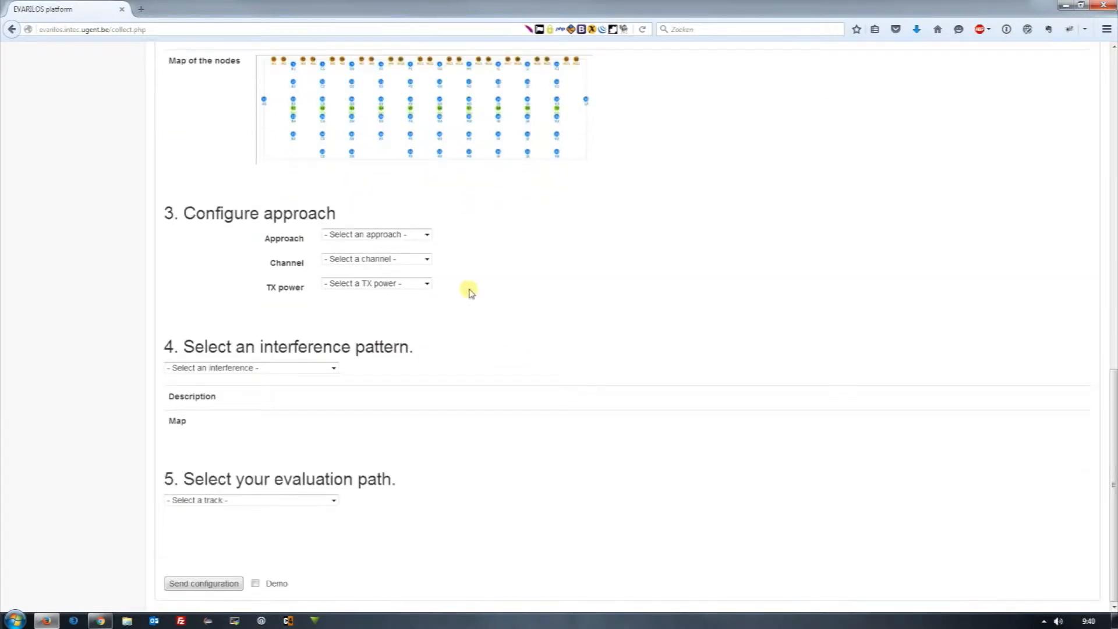
click(425, 234)
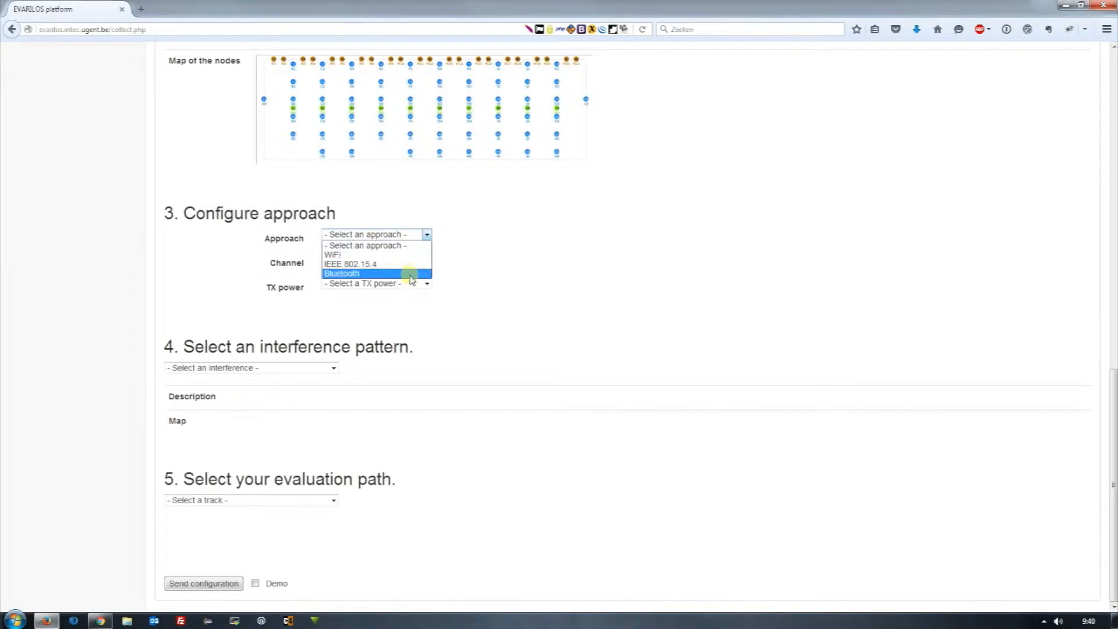
click(405, 257)
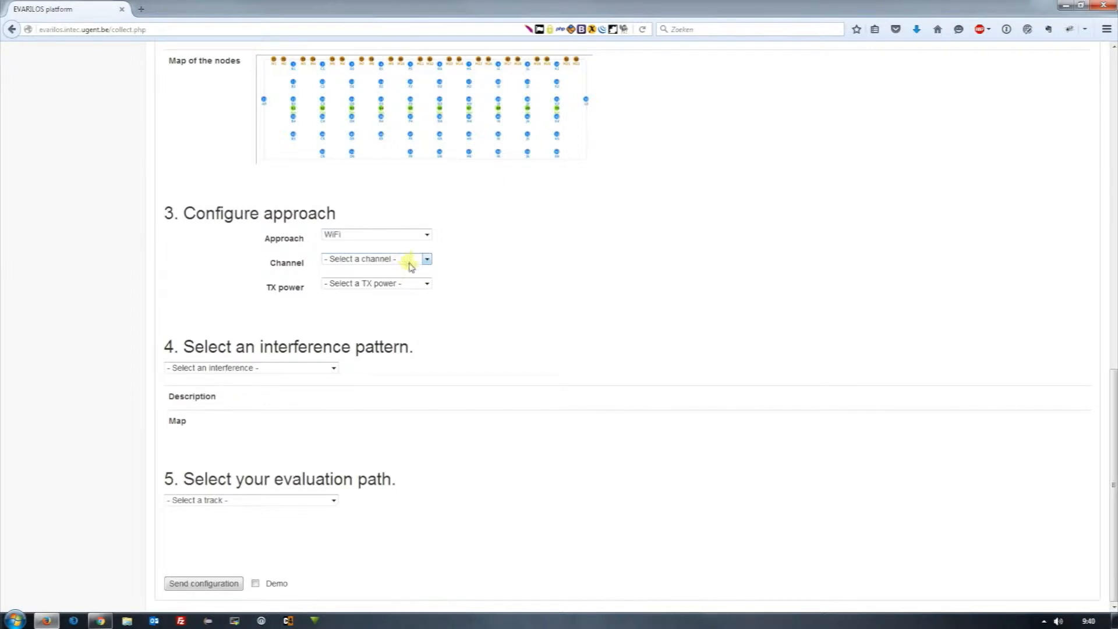
click(410, 259)
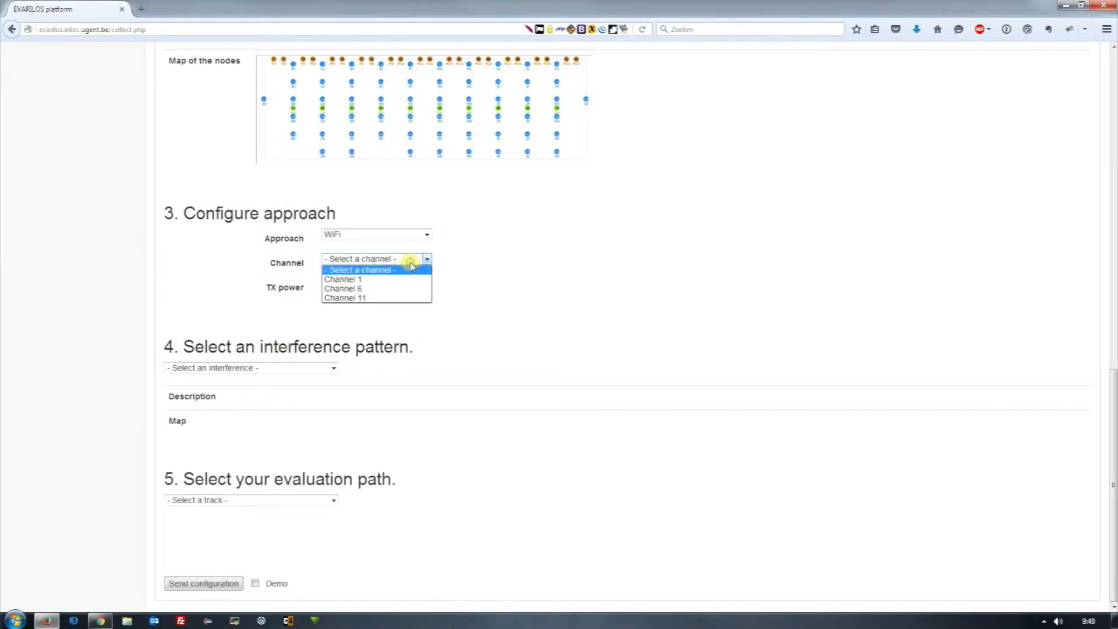
click(390, 297)
click(396, 284)
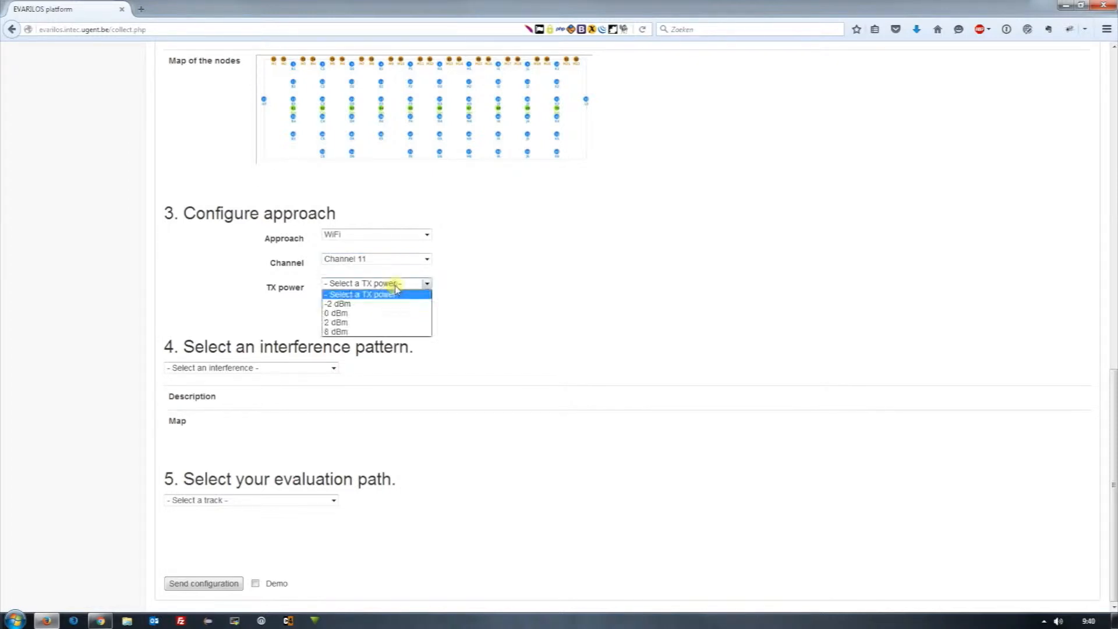
click(383, 316)
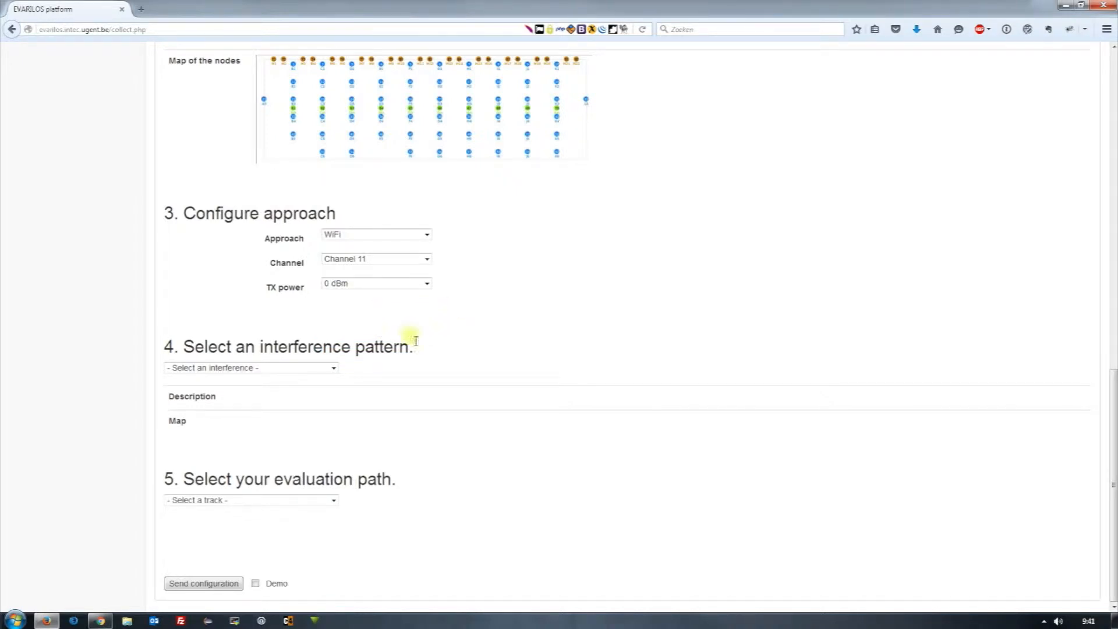
- Review the No interference pattern's description and map, and set the interference pattern to Wifi interference
click(287, 370)
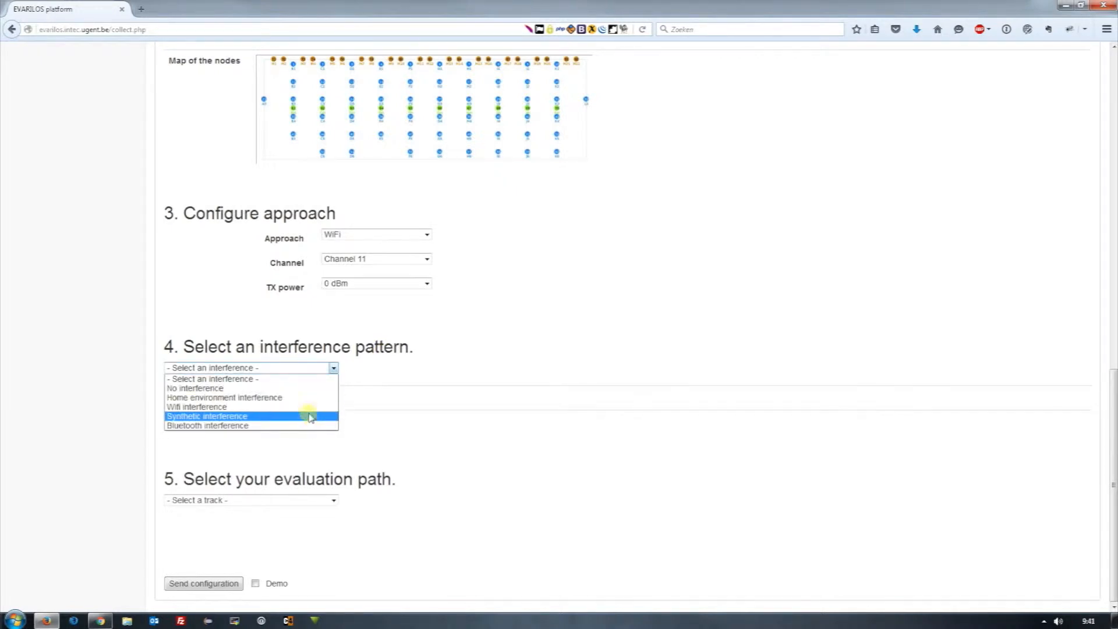
click(305, 389)
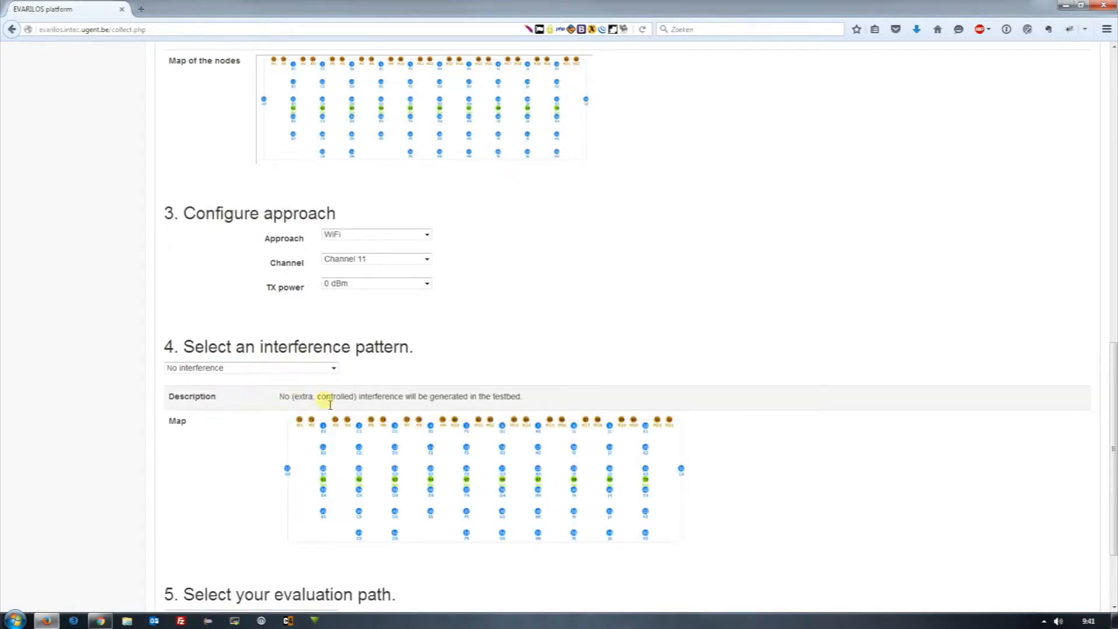
scroll(491, 364, down, 2)
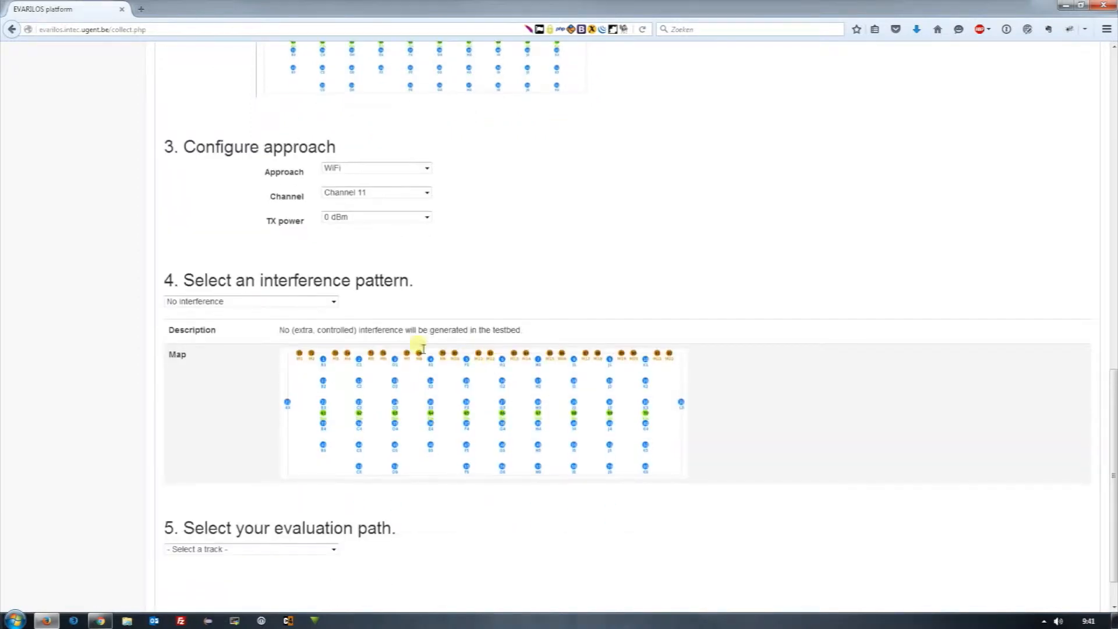
click(334, 302)
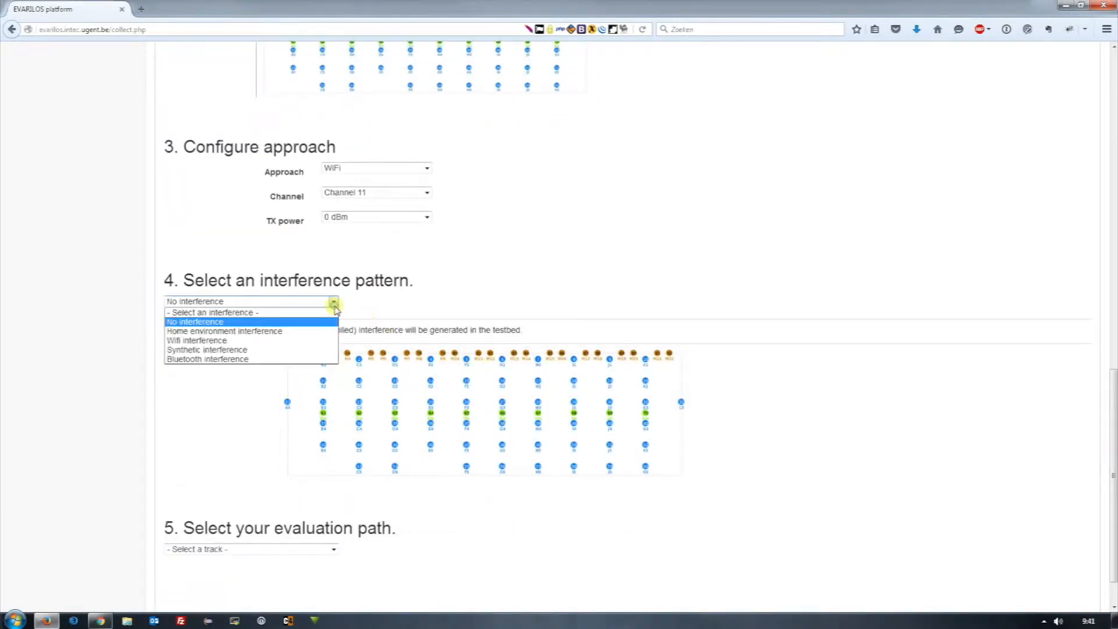
click(327, 343)
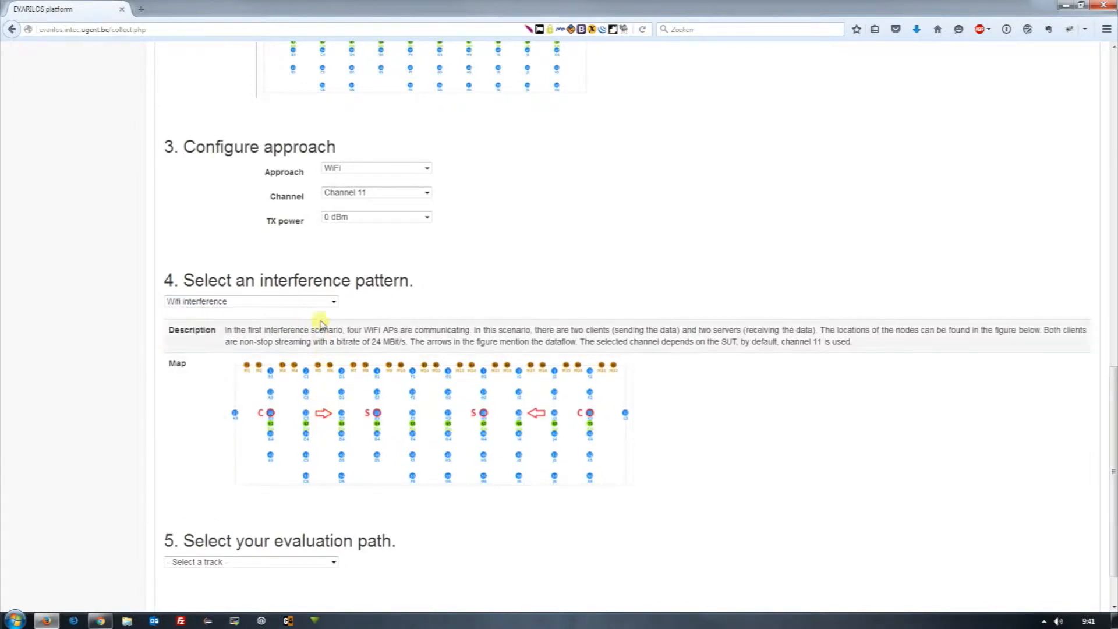
- Preview the Synthetic interference pattern and return the selection to Wifi interference
click(324, 301)
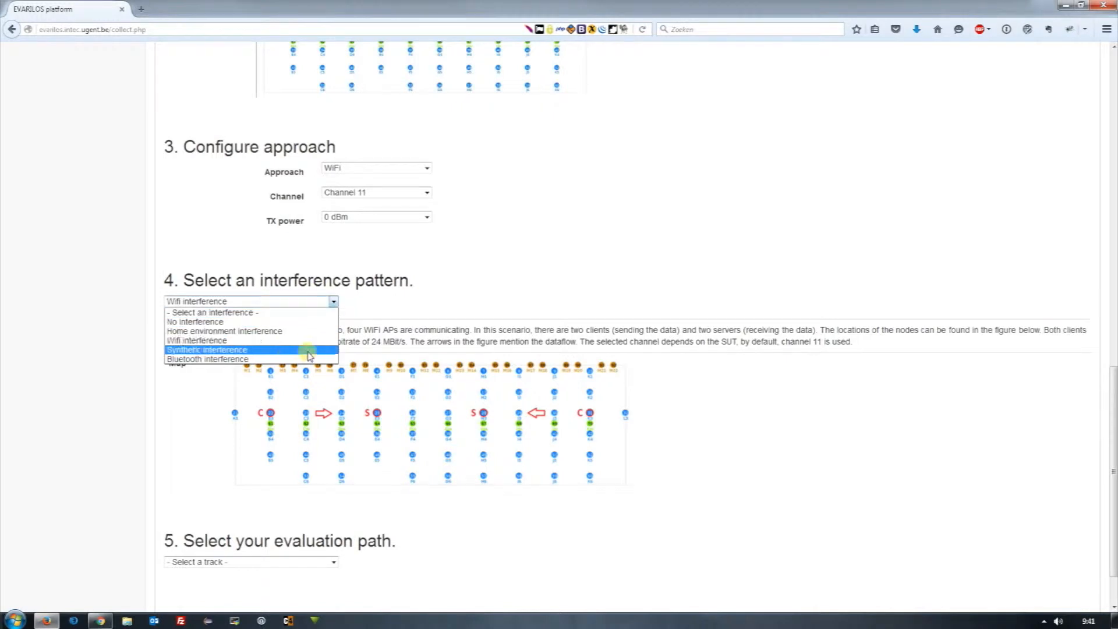
click(309, 349)
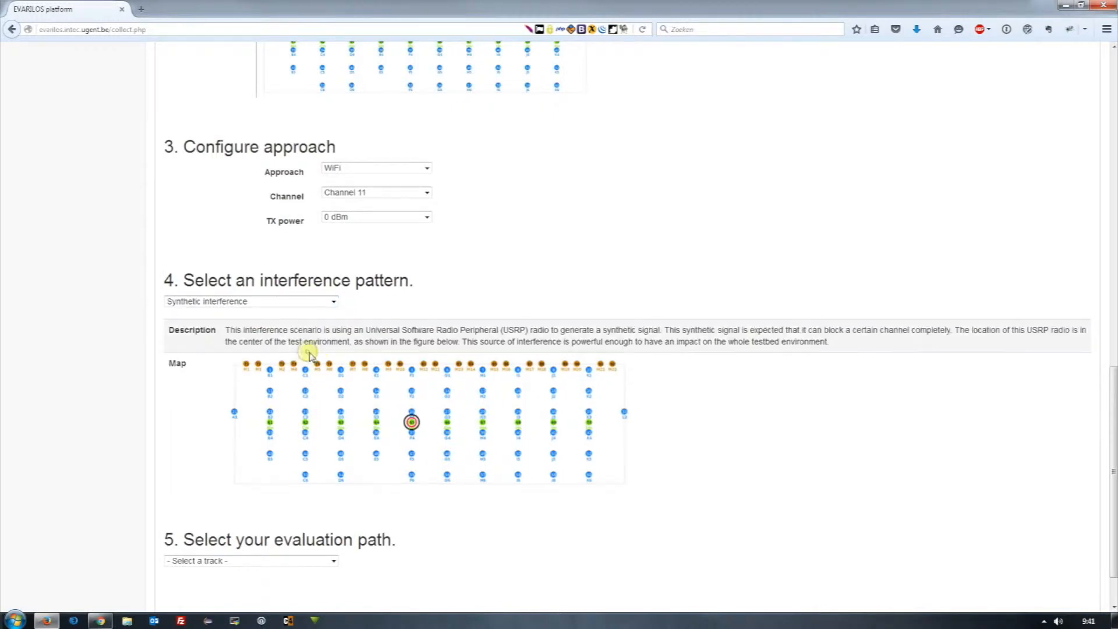
click(308, 302)
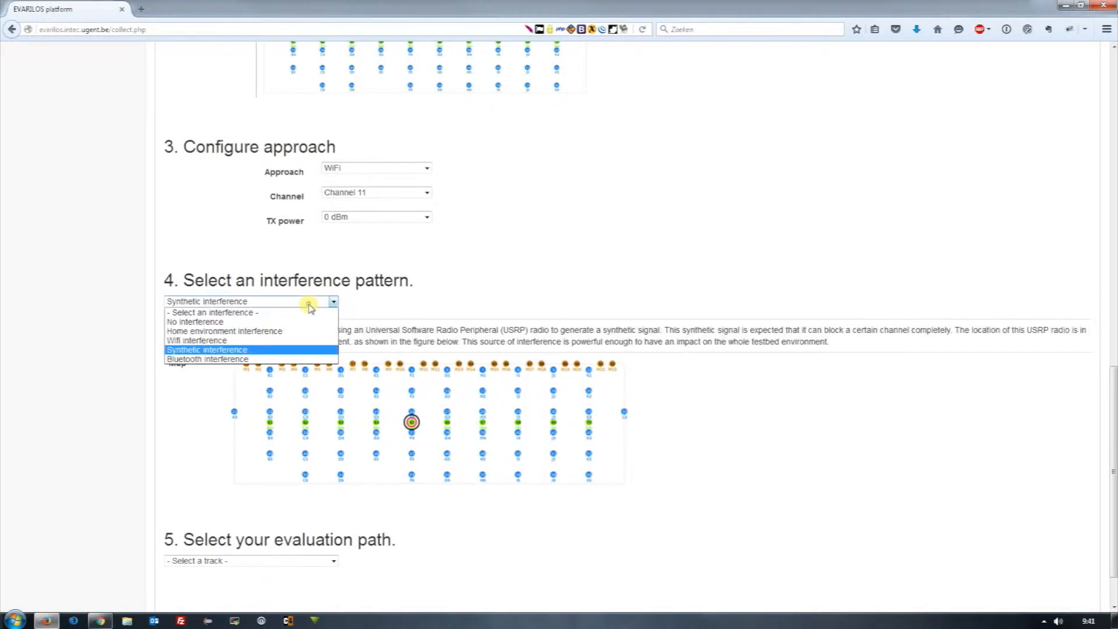
click(304, 340)
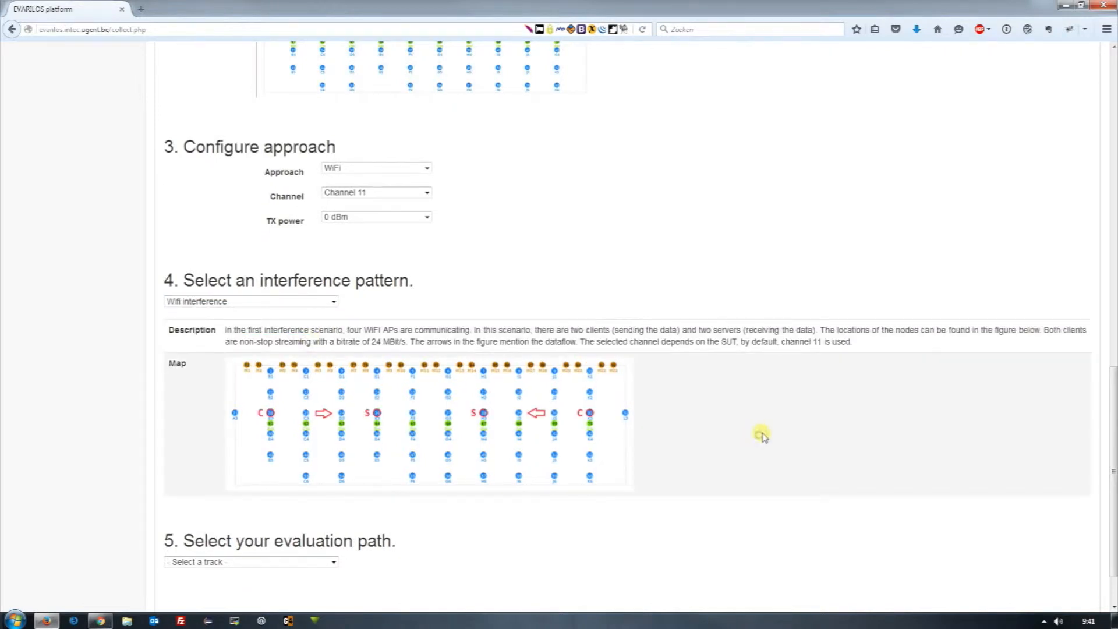
- Preview the evaluation paths Track 1 (Large, fine grid) and Track 2 (Large random track) with their maps
scroll(739, 425, down, 2)
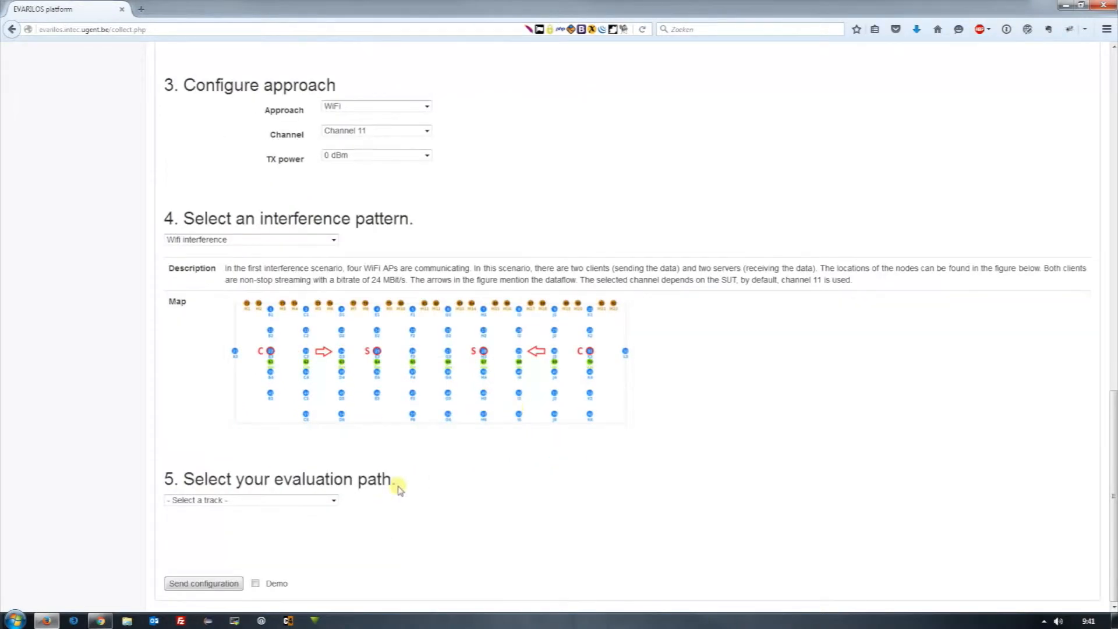
click(330, 501)
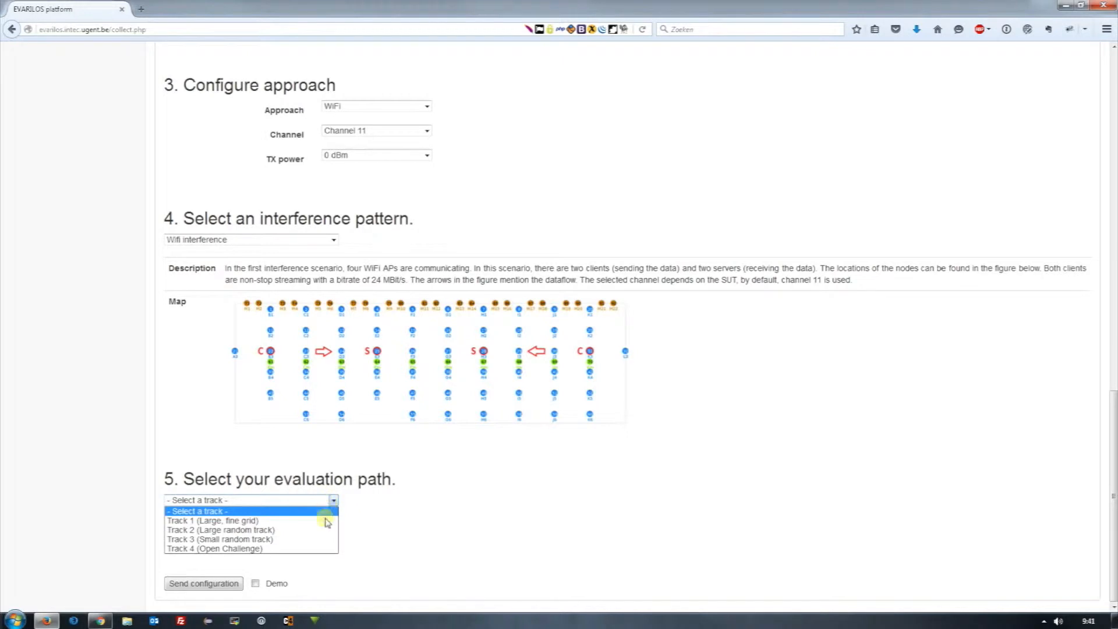
click(325, 521)
scroll(557, 511, down, 3)
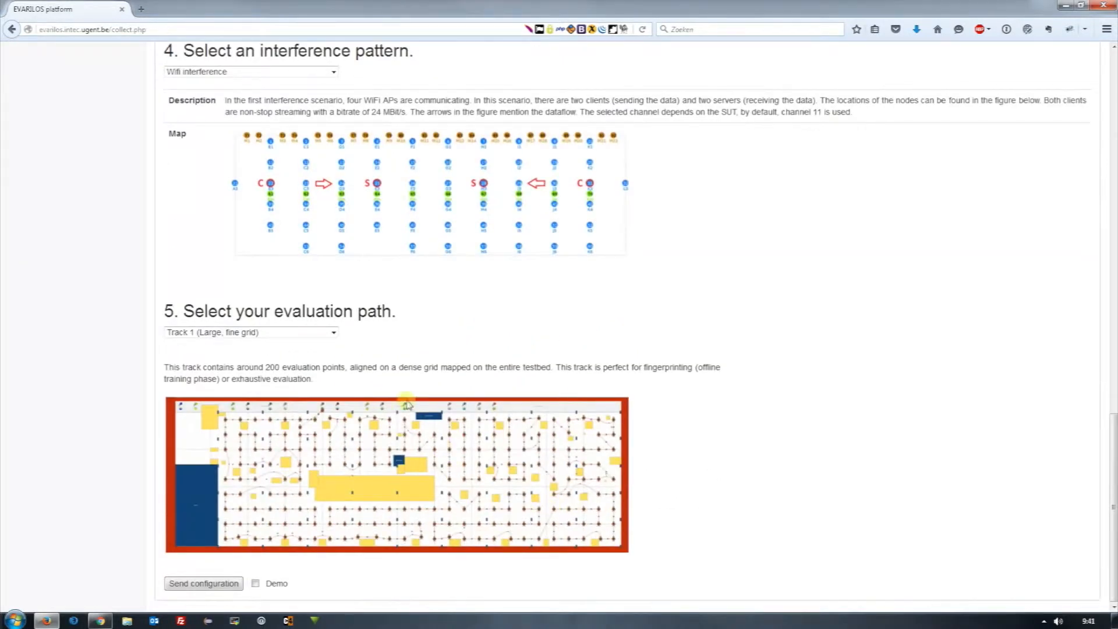
click(321, 341)
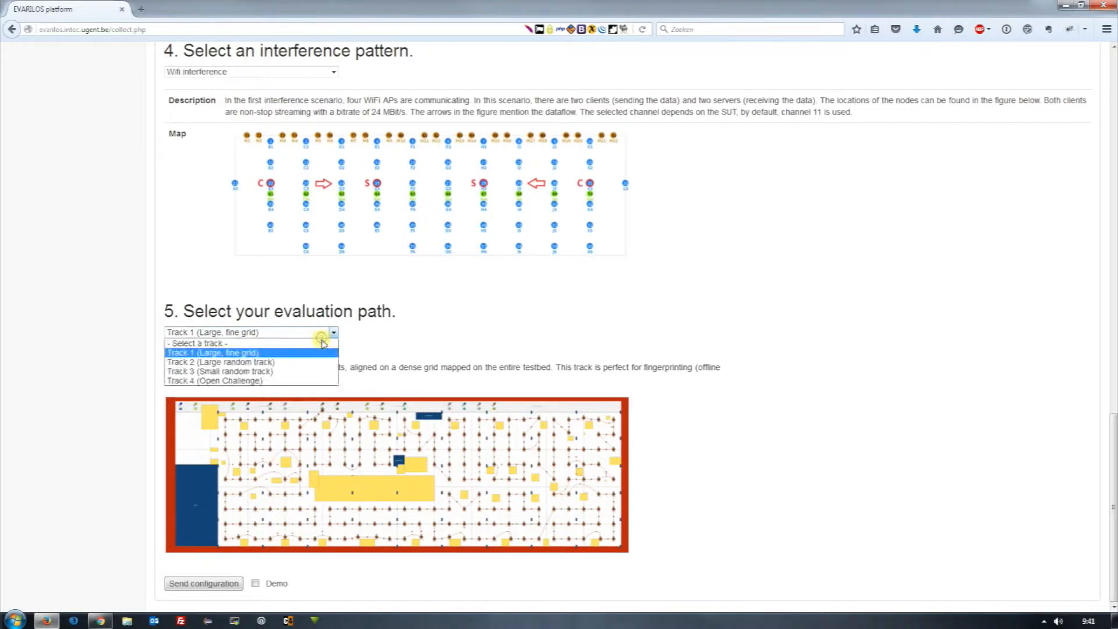
click(321, 366)
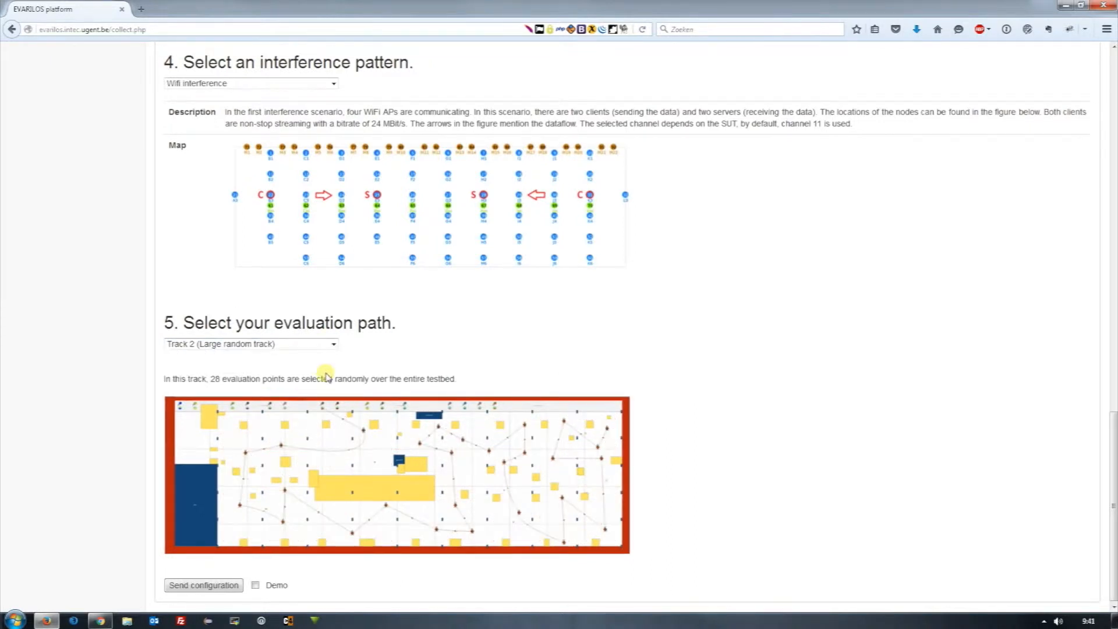
- Set the evaluation path to Track 3 (Small random track) and send the configuration as a demo
click(310, 347)
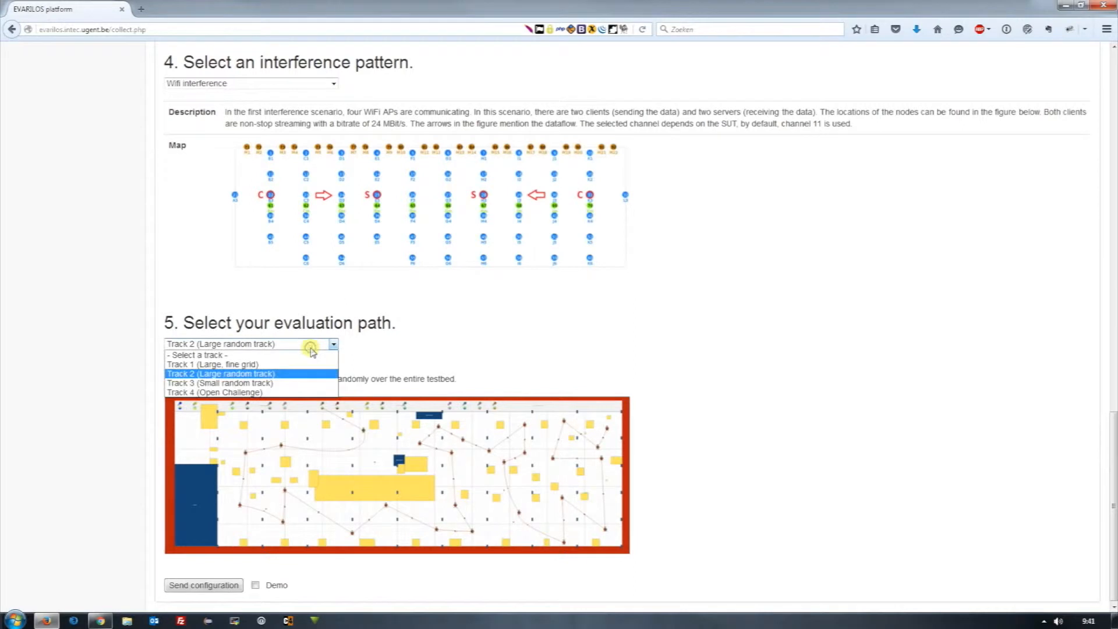
click(310, 383)
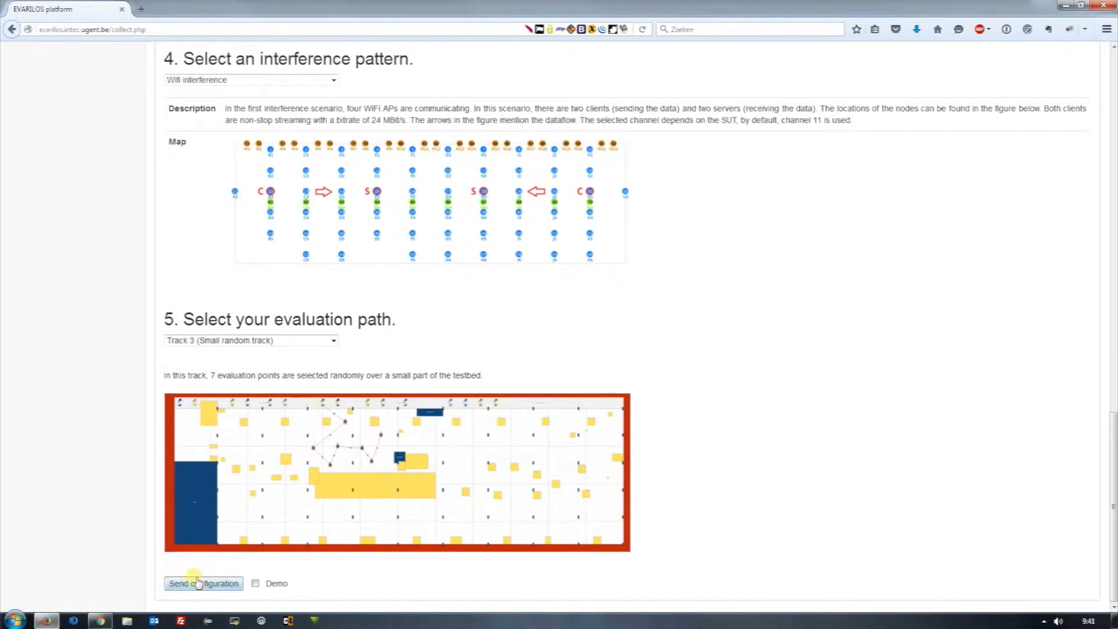
click(255, 583)
click(205, 585)
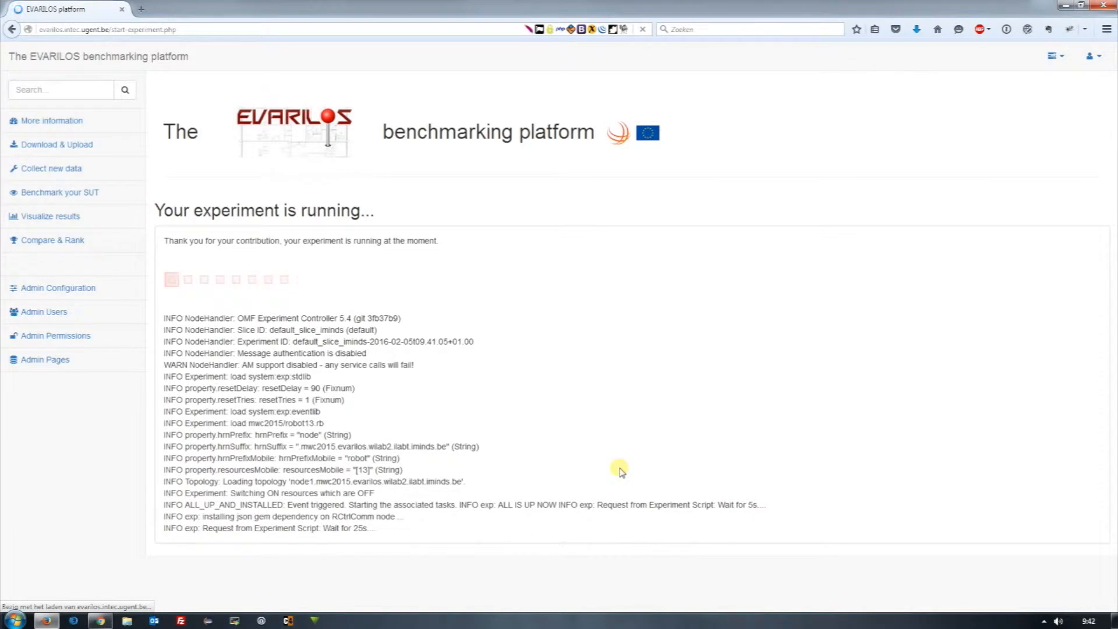
- Switch to the Robot Dashboard and examine docked robot 13 and its planned path on the map up close
key(alt+Tab)
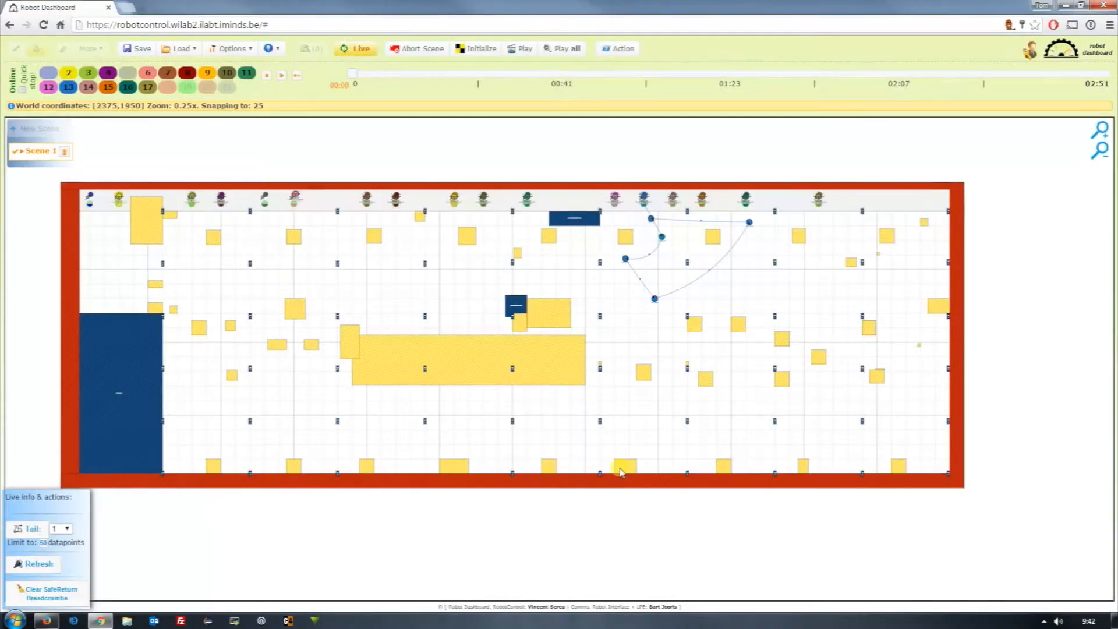
scroll(735, 399, up, 5)
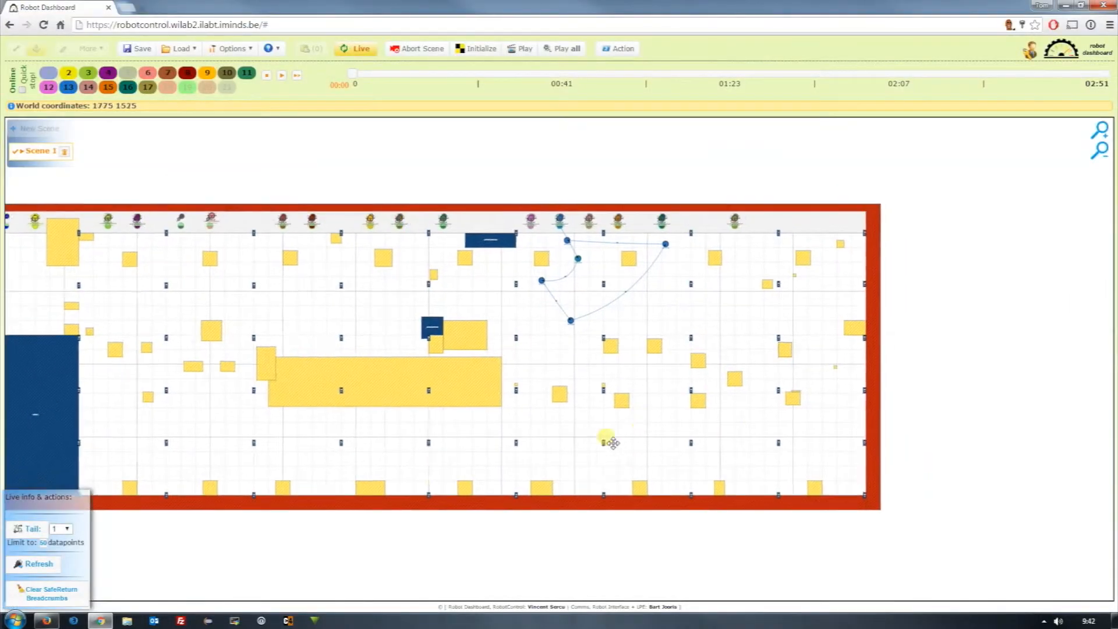
scroll(562, 293, up, 1)
drag(563, 293, 487, 441)
scroll(334, 265, up, 1)
drag(280, 329, 292, 376)
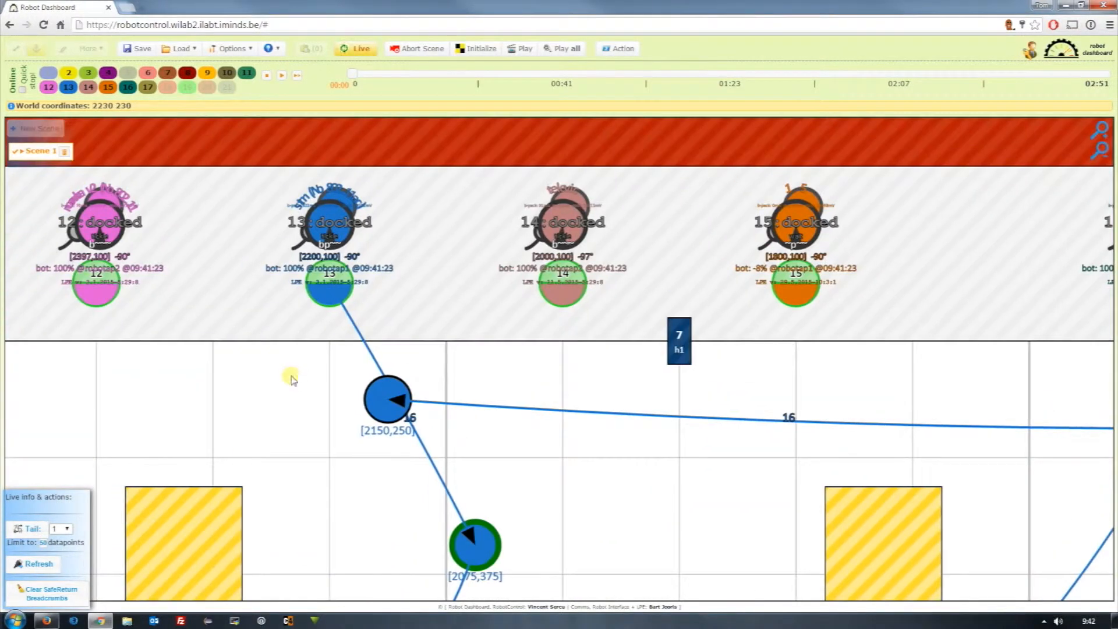
- Show the cameras on the Robot Dashboard map
click(245, 50)
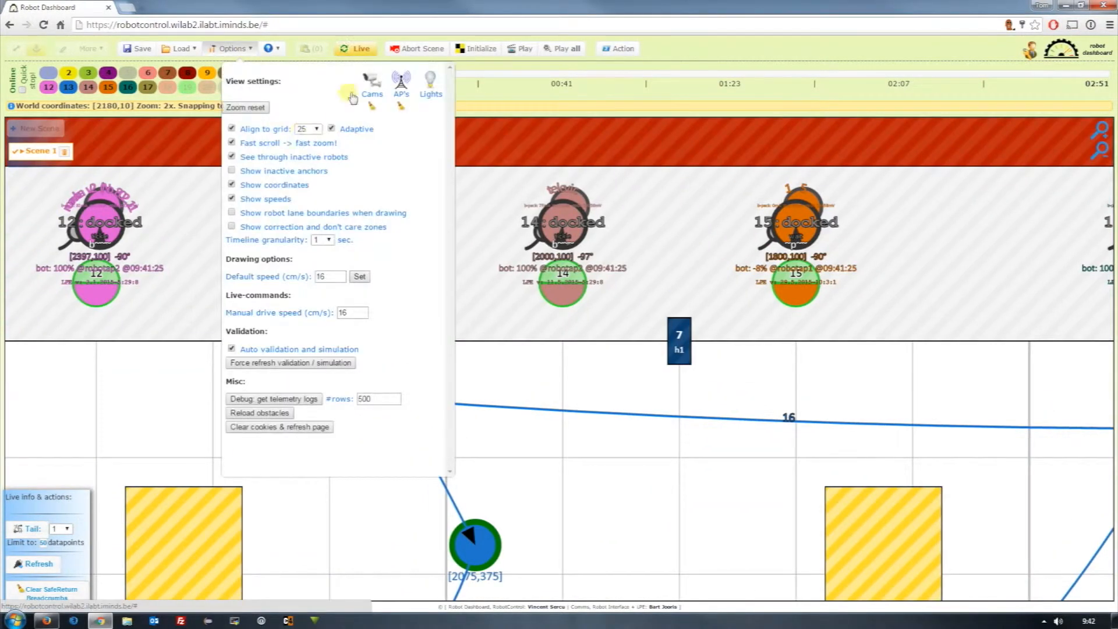
click(370, 82)
click(711, 436)
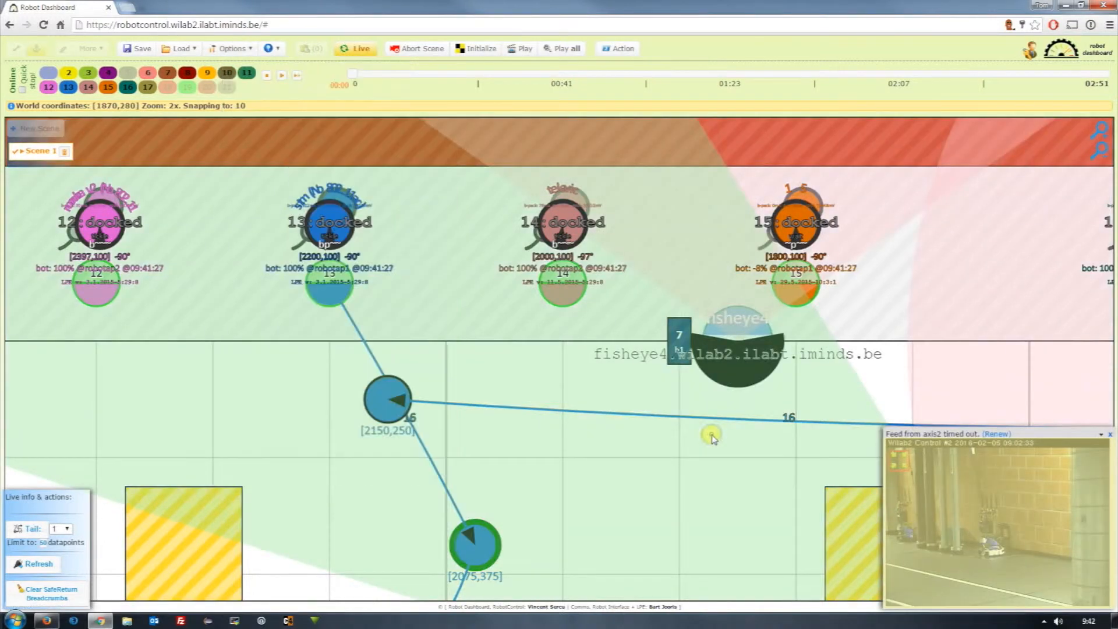
- Open an enlarged live feed from camera axis2 and bring robot 13 into close view on the map
scroll(716, 477, down, 3)
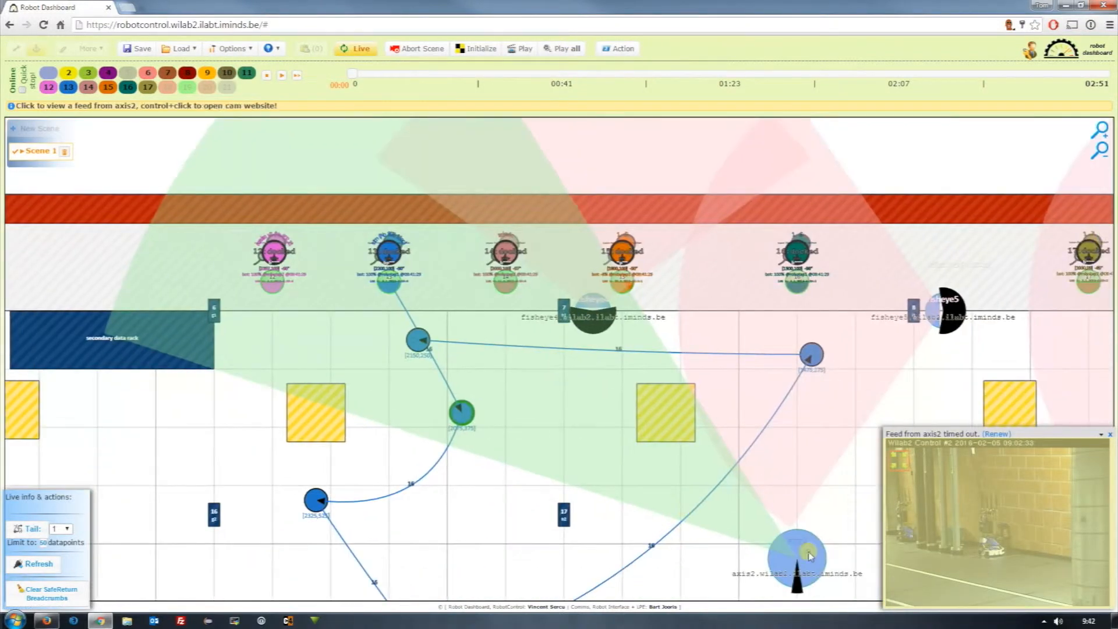
click(808, 551)
click(900, 461)
drag(417, 451, 466, 535)
scroll(466, 536, up, 2)
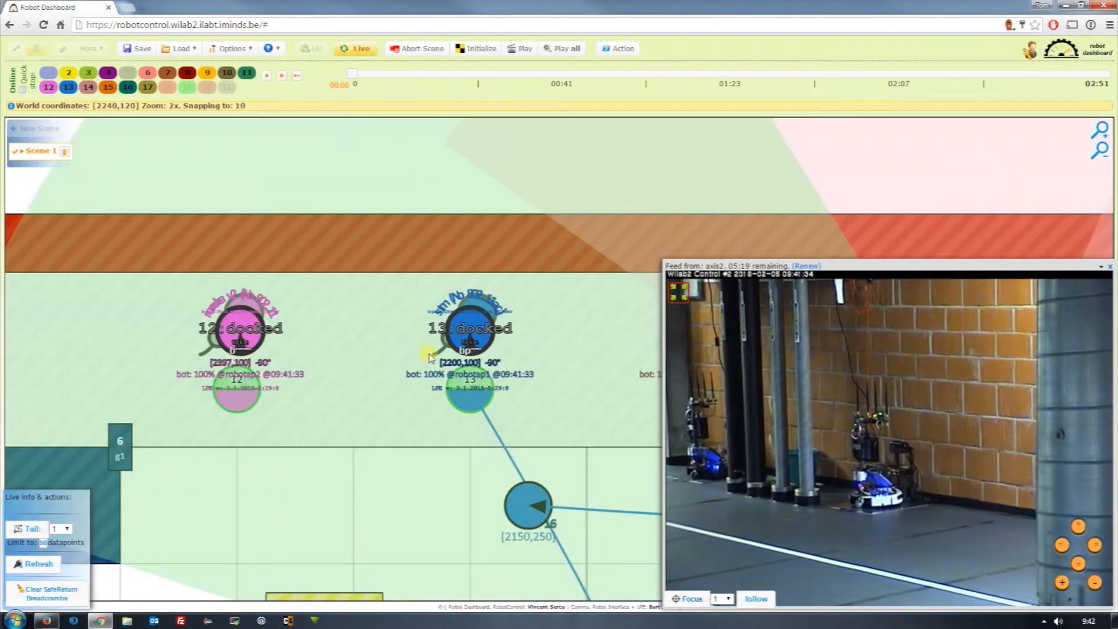
- Shrink the axis2 feed and place the dashboard window beside the experiment log to follow robot 13 on the map
click(684, 298)
drag(687, 6, 833, 8)
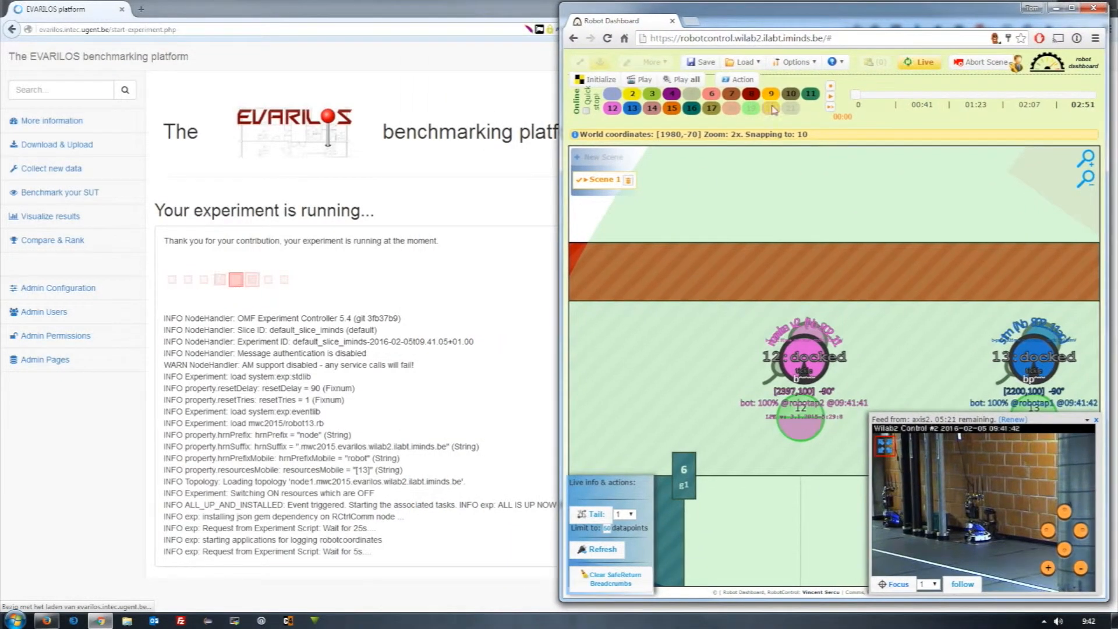
drag(867, 345, 716, 326)
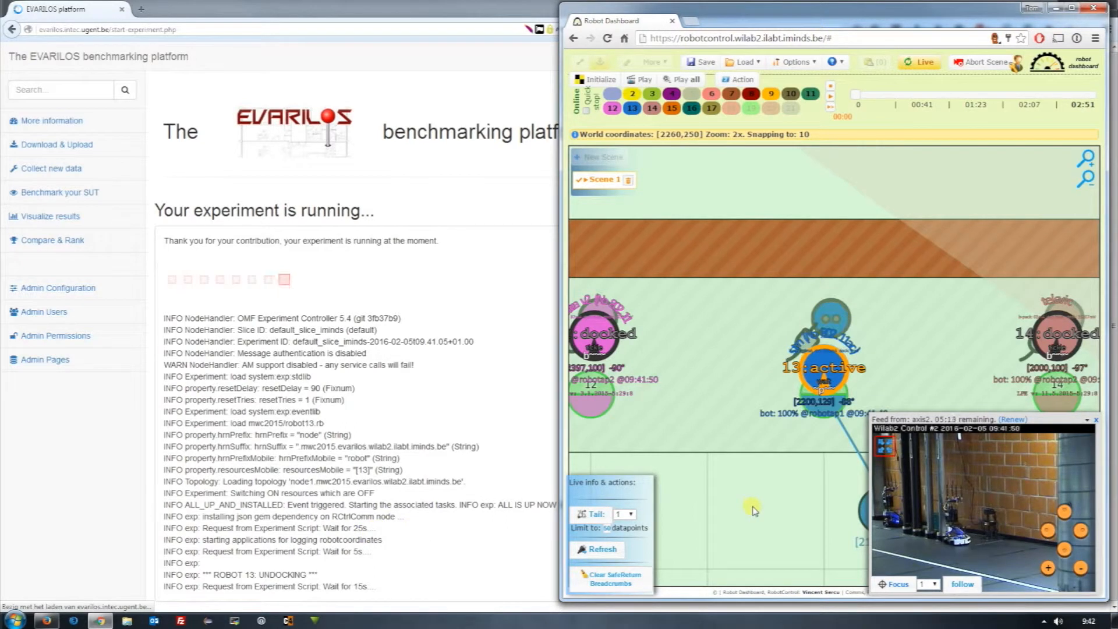
drag(757, 523, 699, 407)
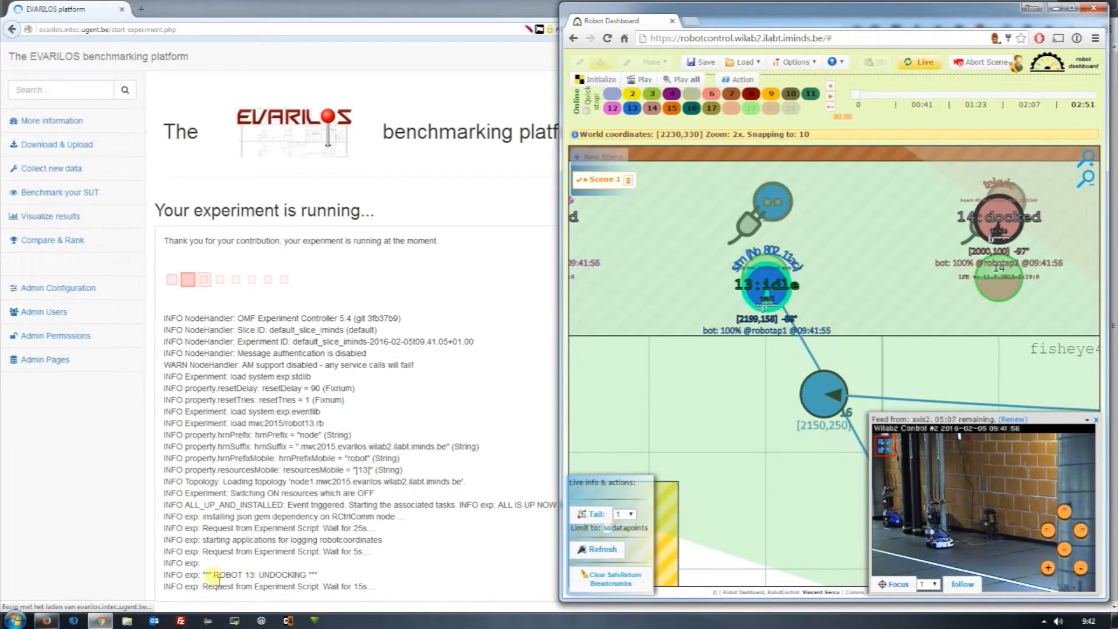
- Examine the ROBOT 13: UNDOCKING log line and bring the EVARILOS experiment page back to the front
drag(213, 575, 299, 586)
click(381, 556)
key(alt+Tab)
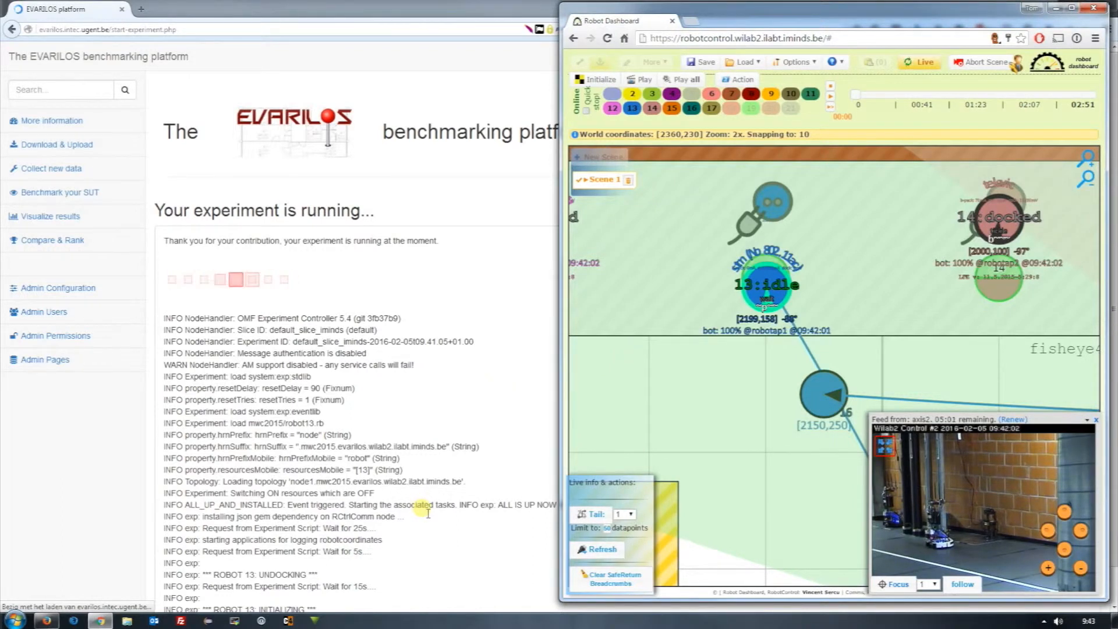
key(alt+Tab)
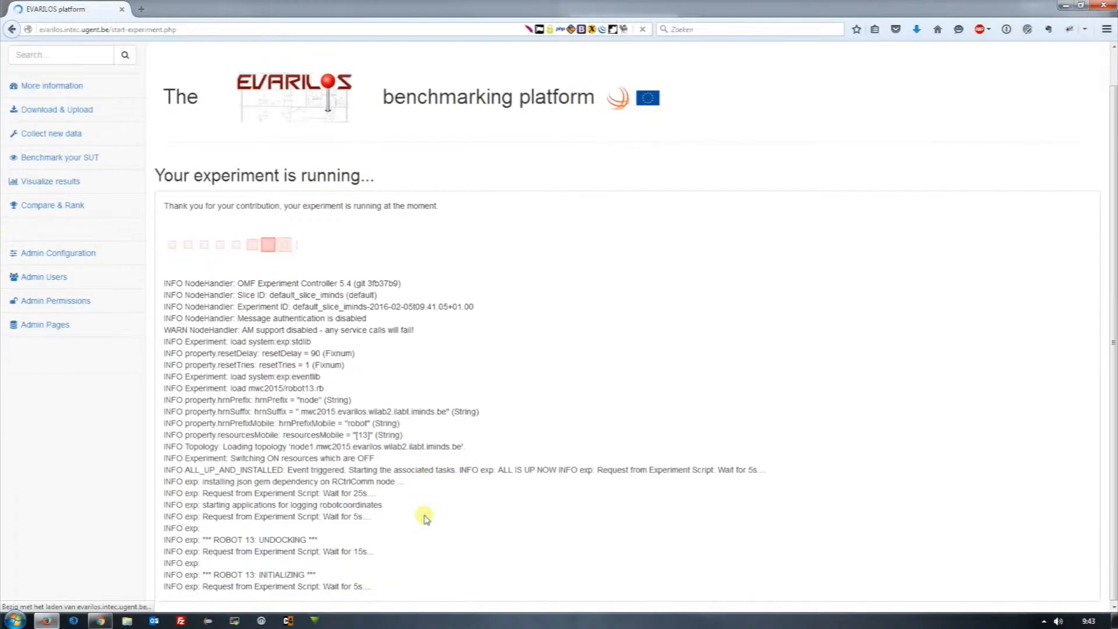
- Compare robot 13's latest experiment log lines with its state on the Robot Dashboard, ending with the dashboard in front
key(alt+Tab)
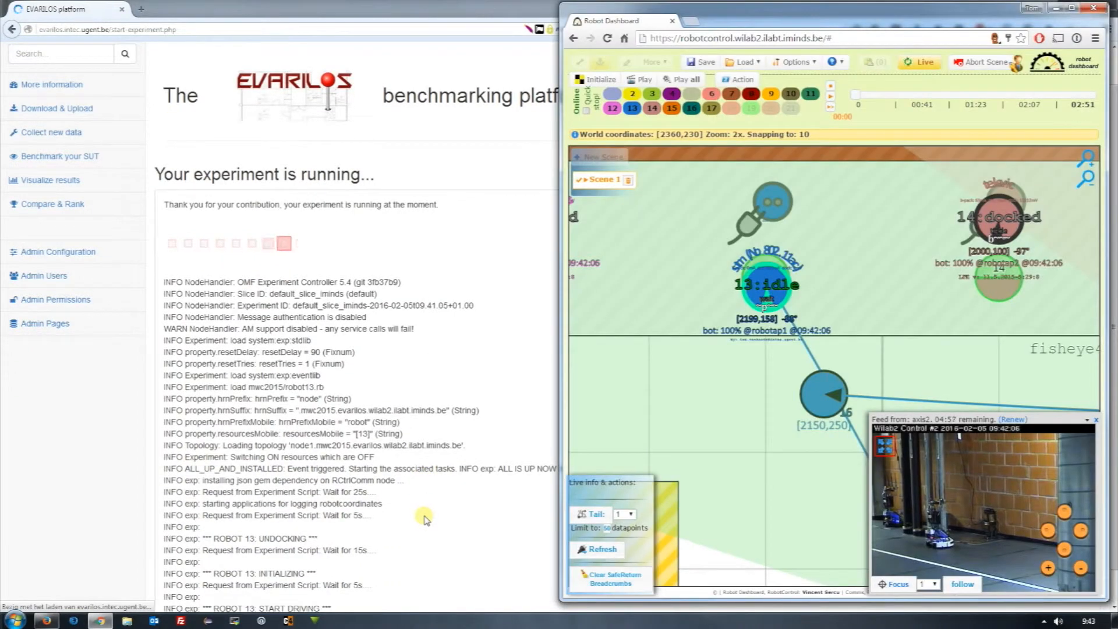
key(alt+Tab)
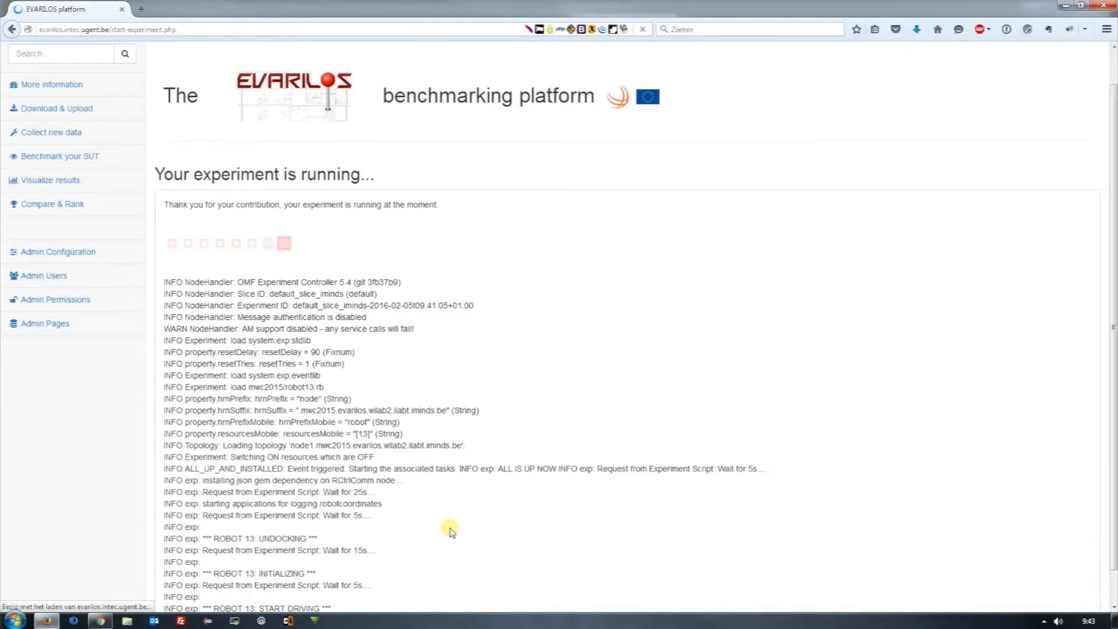
key(alt+Tab)
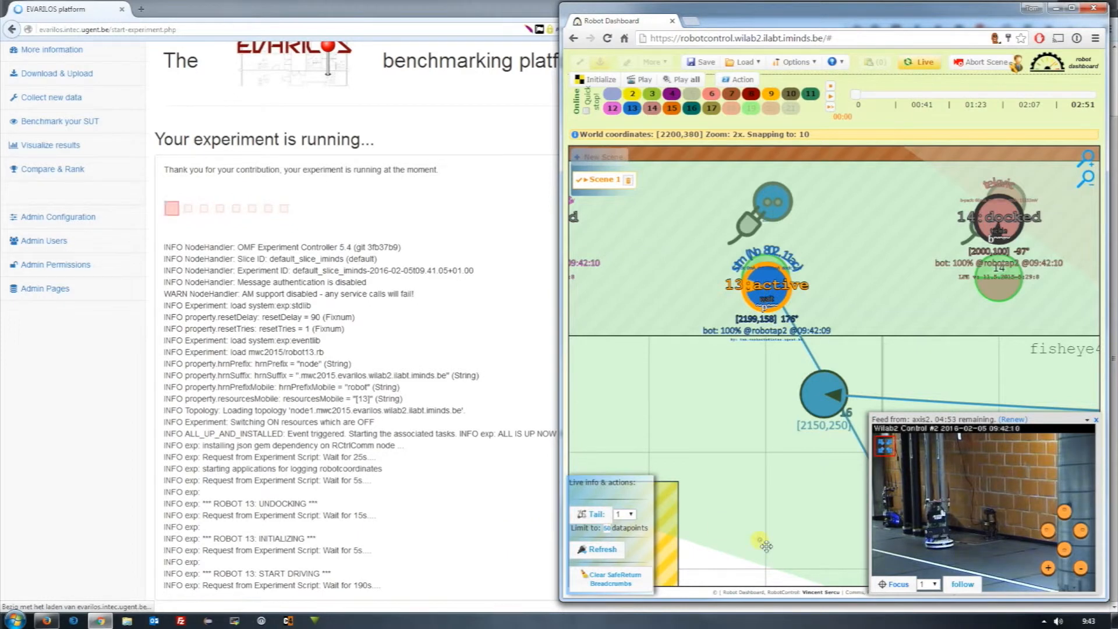
- Zoom the dashboard map out to 1x and turn the axis2 camera toward the driving robot 13
scroll(725, 527, down, 2)
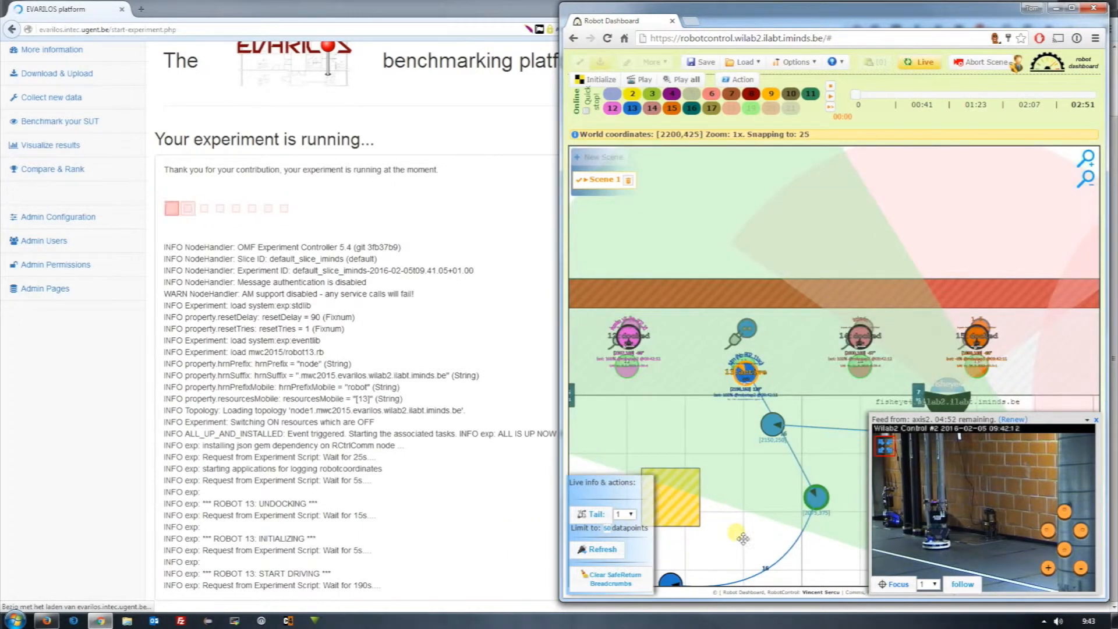
click(1079, 567)
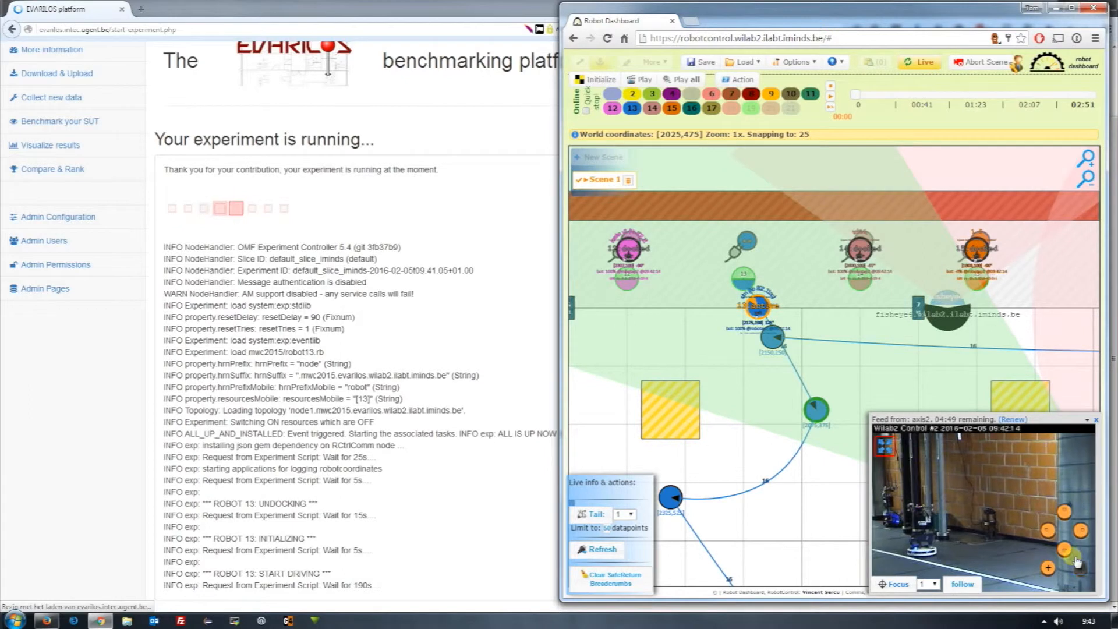
click(1053, 536)
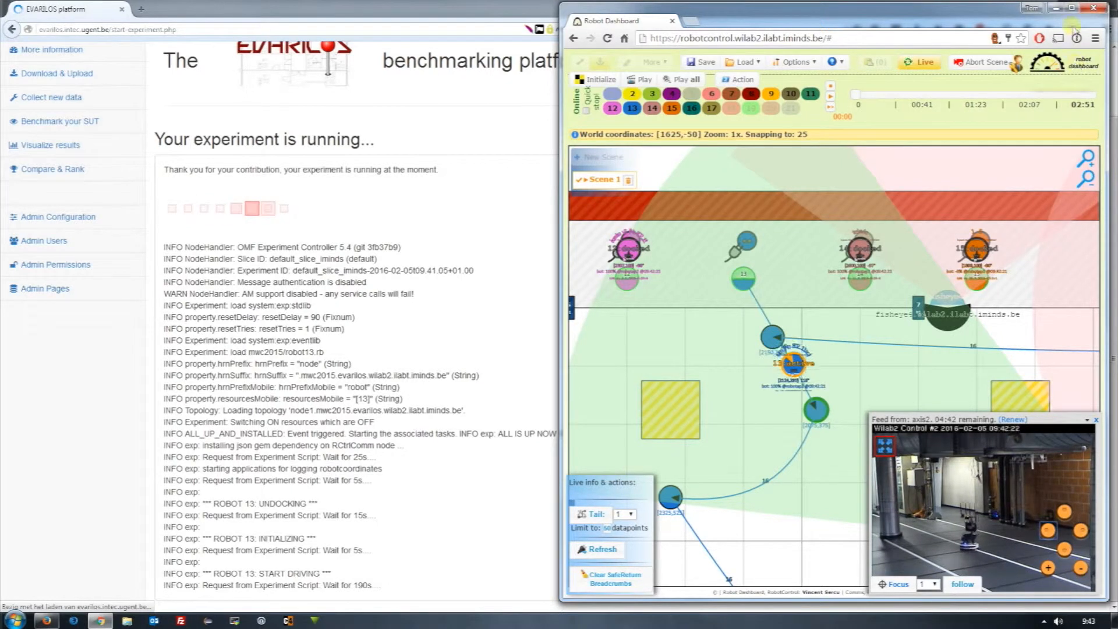
- Maximize the Robot Dashboard window, enlarge the axis2 feed and bring robot 13's full route into view on the map
click(1072, 8)
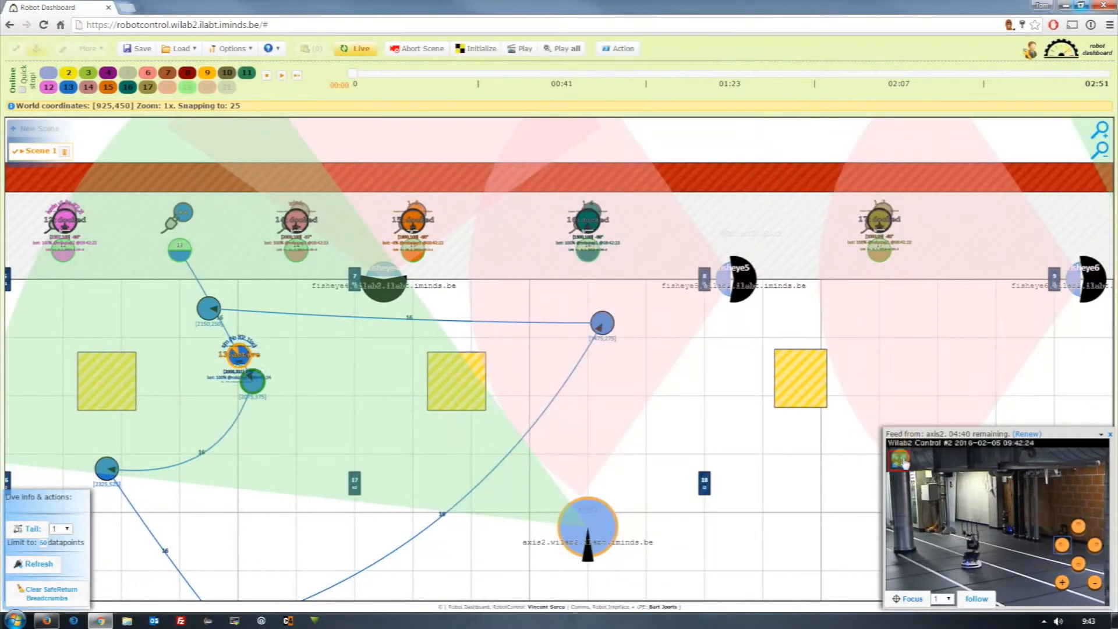
click(899, 460)
drag(459, 542, 465, 397)
- Pan, tilt and zoom the axis2 camera to keep robot 13 in the live feed along its route
click(1062, 544)
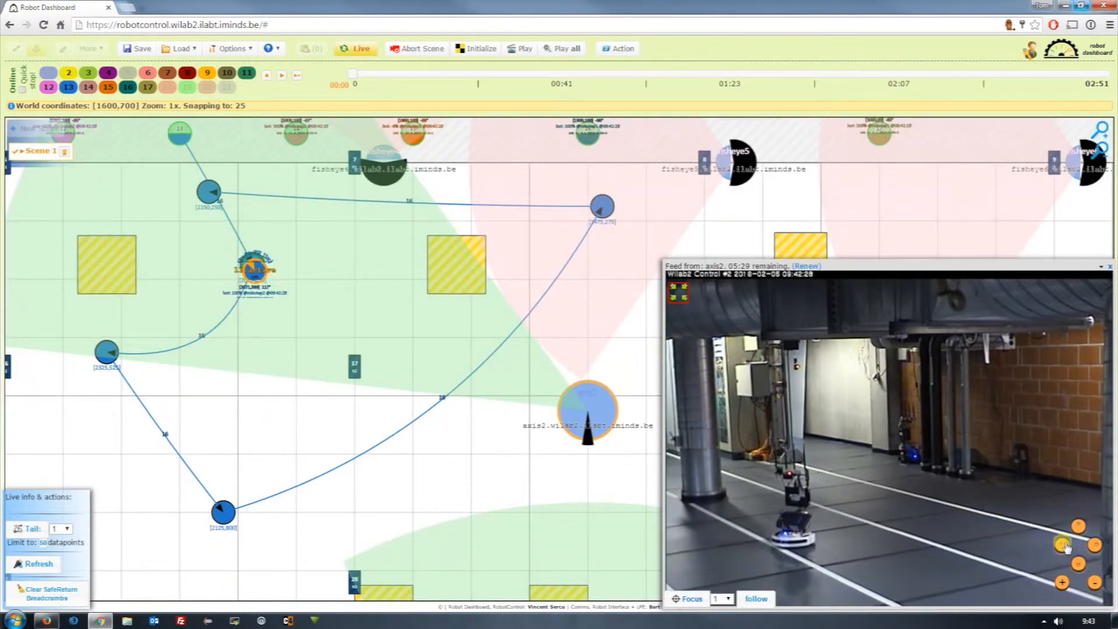
click(1095, 584)
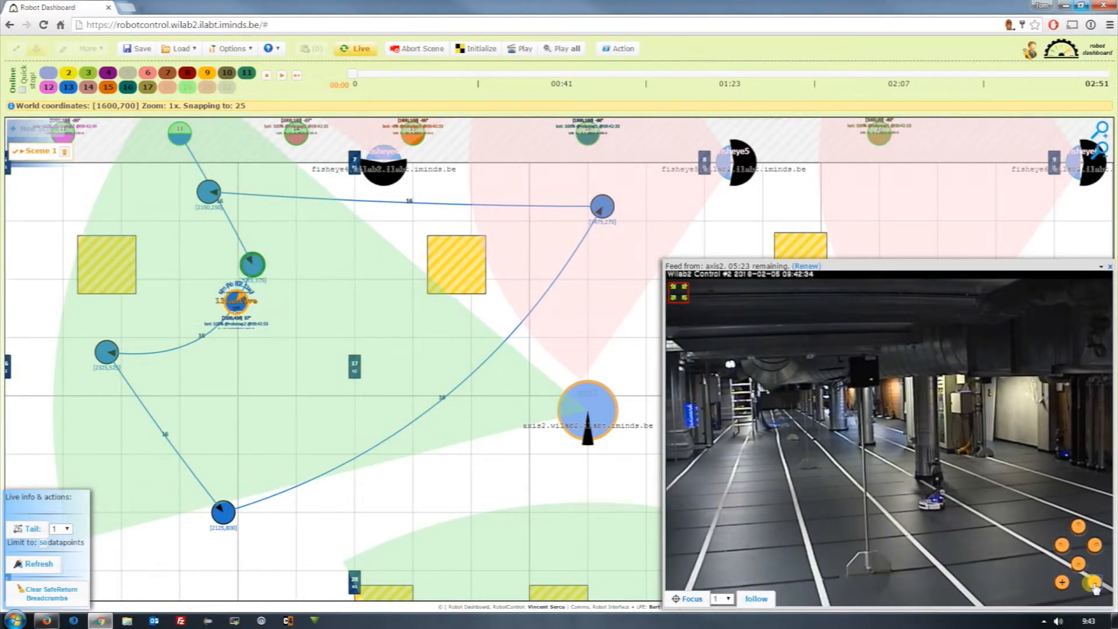
click(1062, 546)
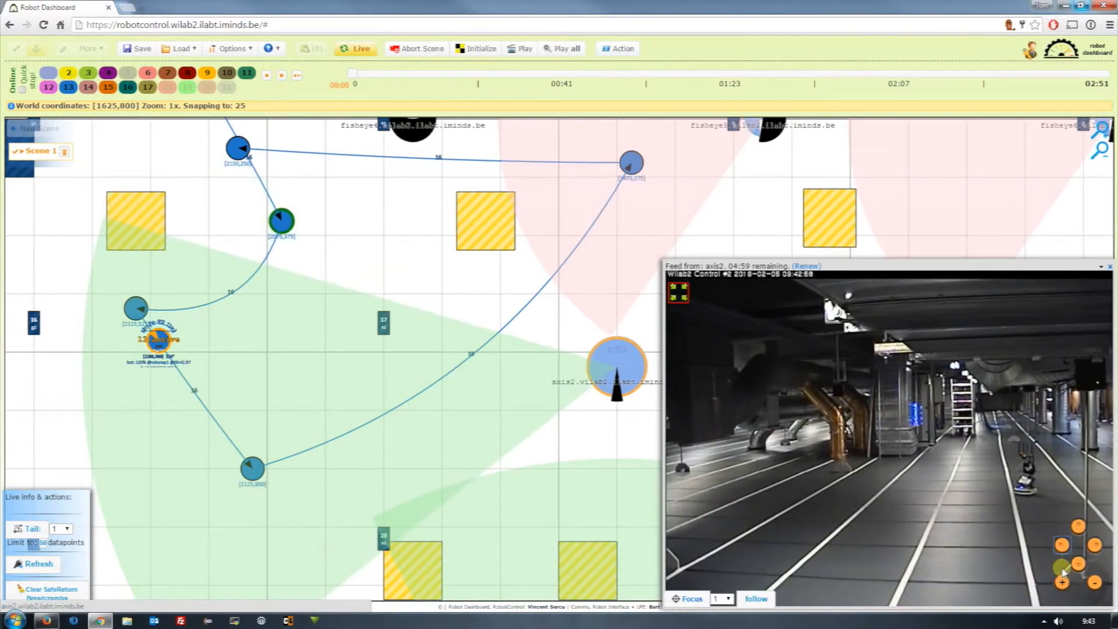
click(1061, 583)
click(1094, 546)
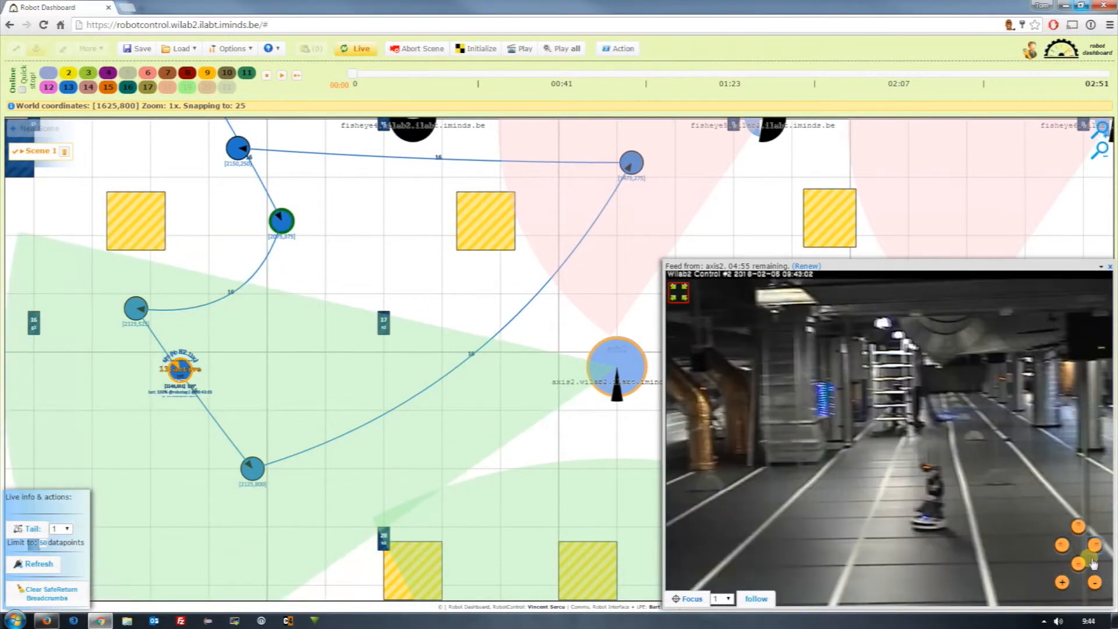
click(1078, 564)
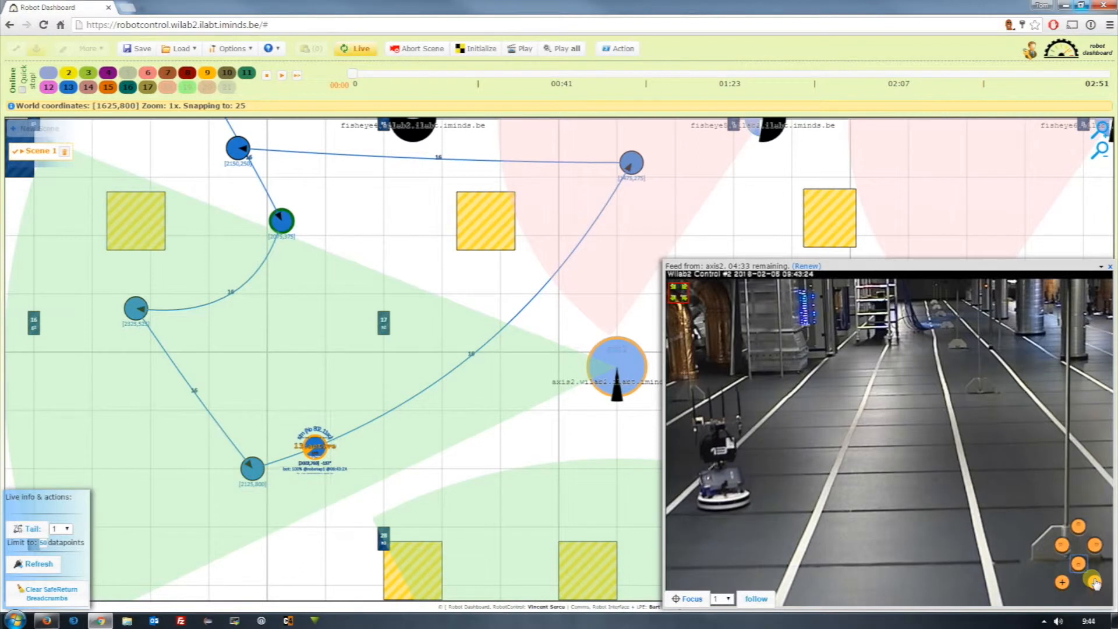
click(1095, 582)
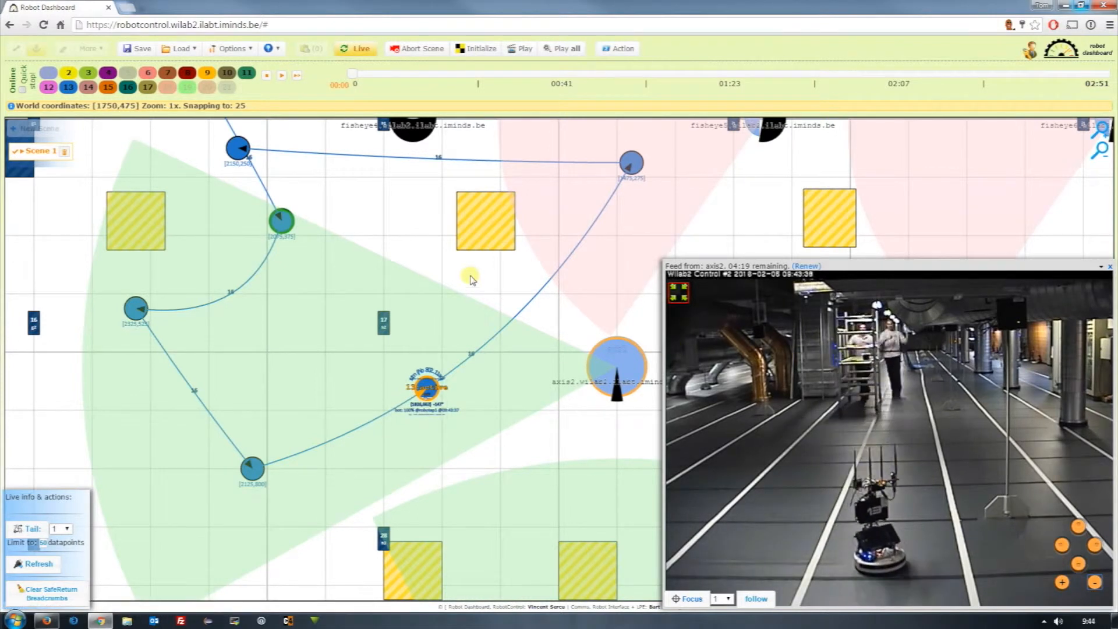
- Switch to the EVARILOS platform, stop loading the running experiment page and open Visualize results
key(alt+Tab)
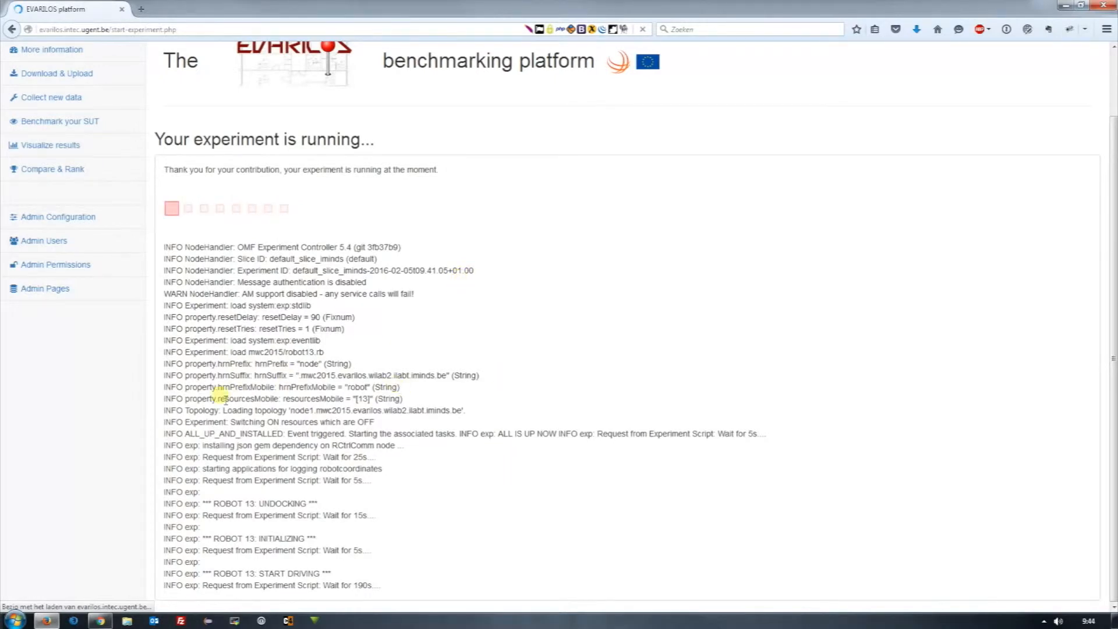
scroll(224, 399, up, 2)
click(642, 30)
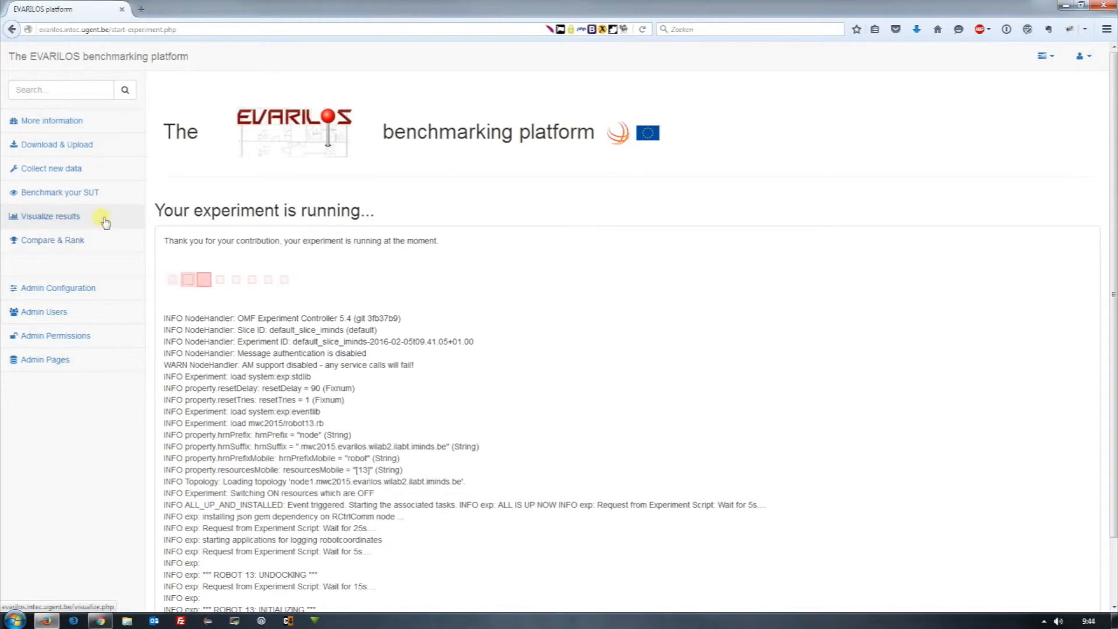
click(69, 219)
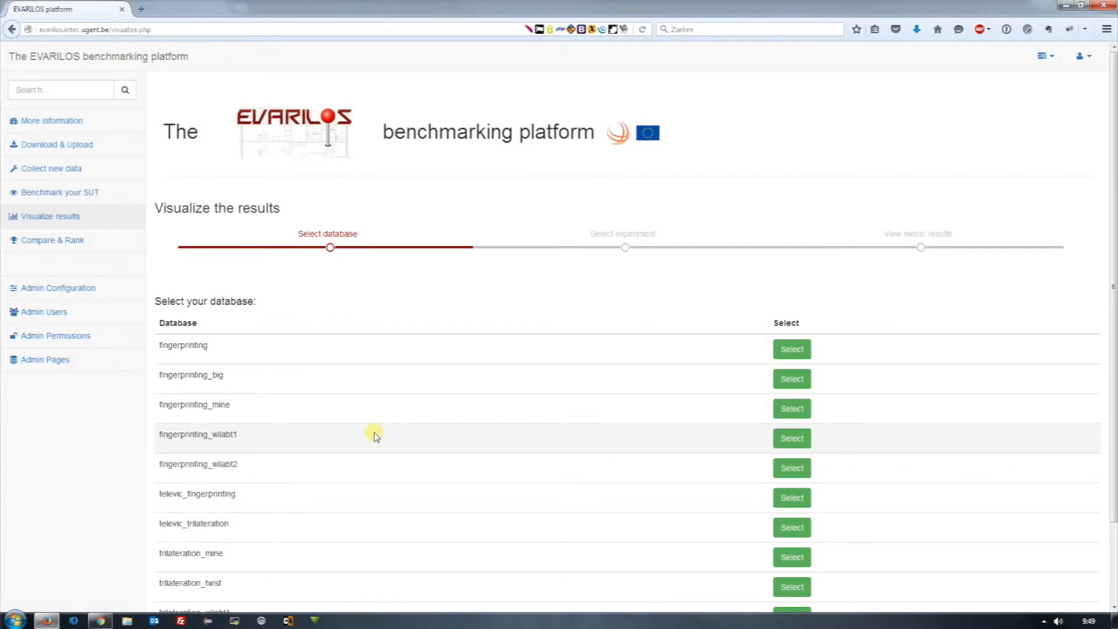
- Select the televic_fingerprinting database and display the metric results of experiment all_raw_data_latency_1_euclidean
scroll(375, 435, down, 3)
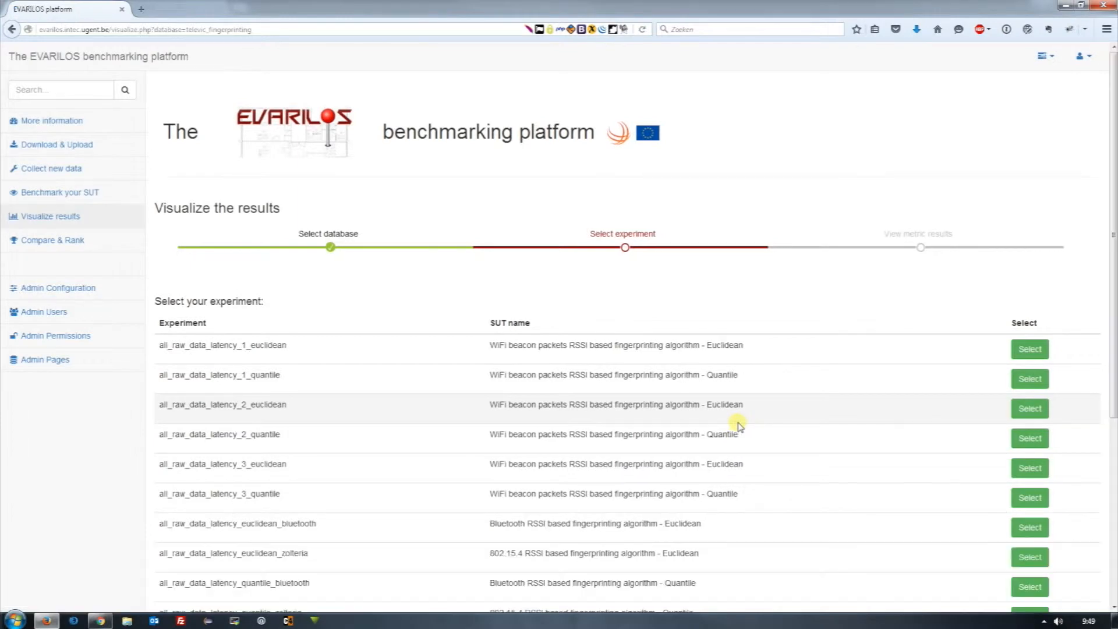
scroll(738, 425, down, 3)
scroll(738, 425, down, 2)
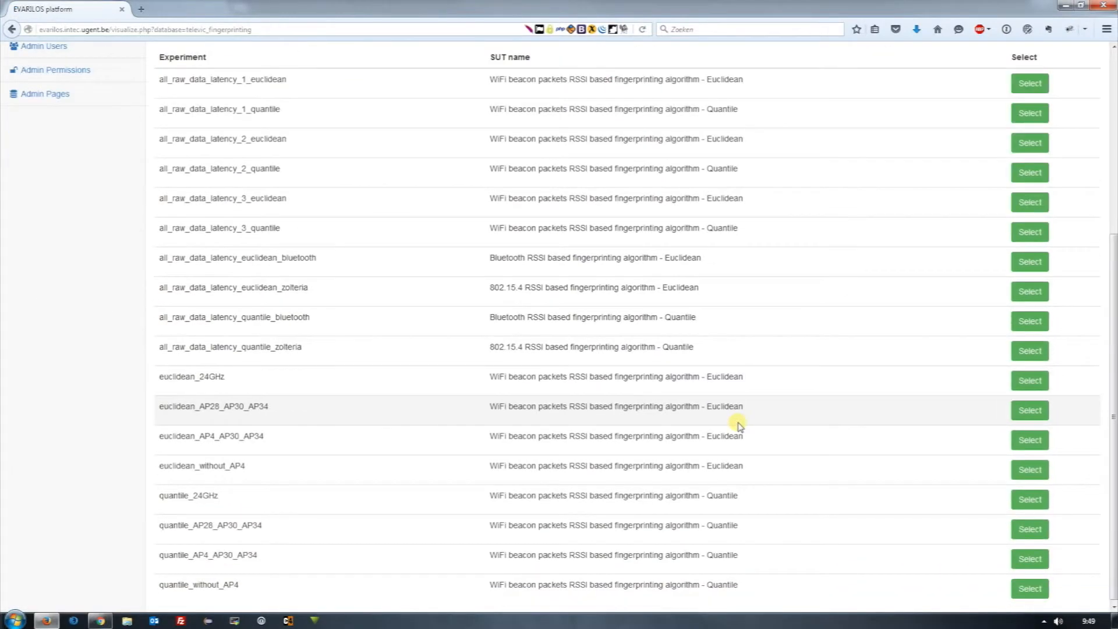
scroll(738, 425, up, 5)
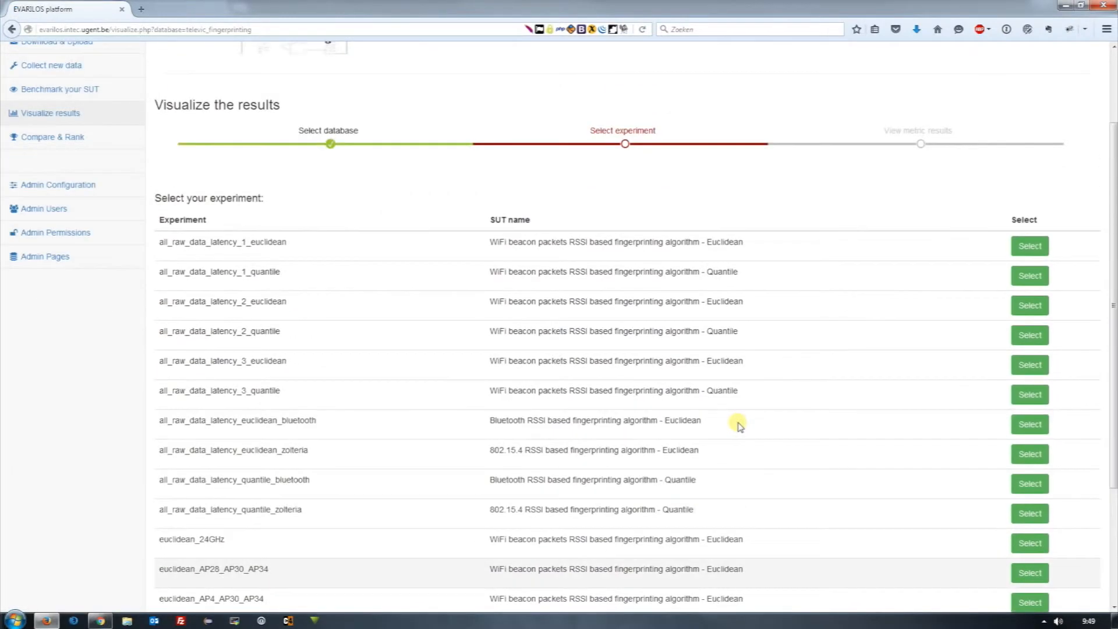
click(1029, 347)
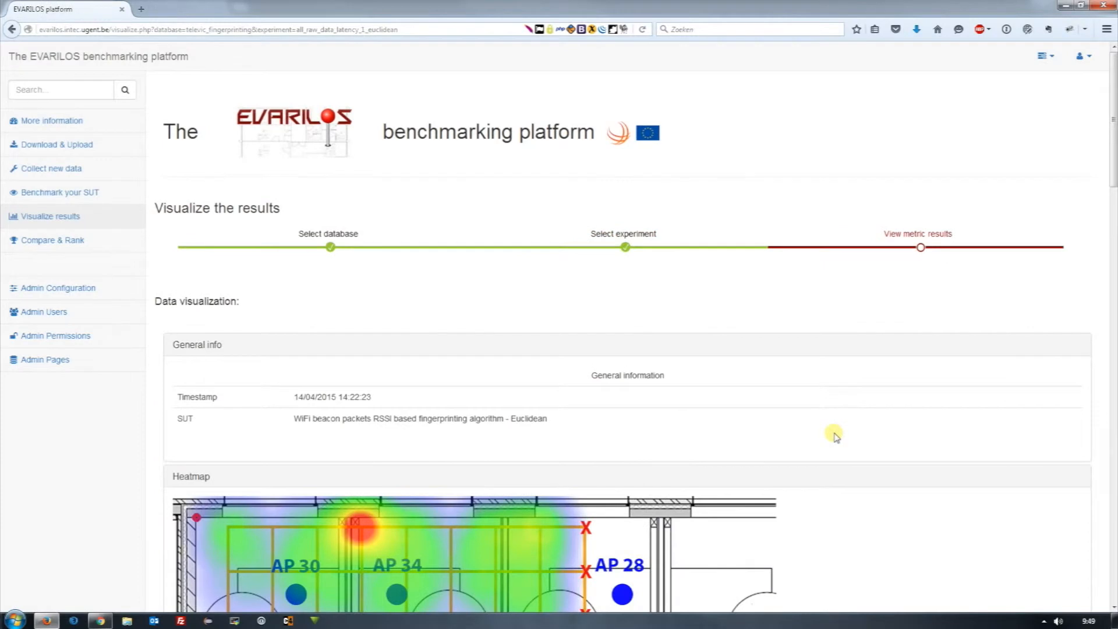
- Review the experiment's General info and Heatmap sections, collapsing each one
scroll(834, 435, down, 2)
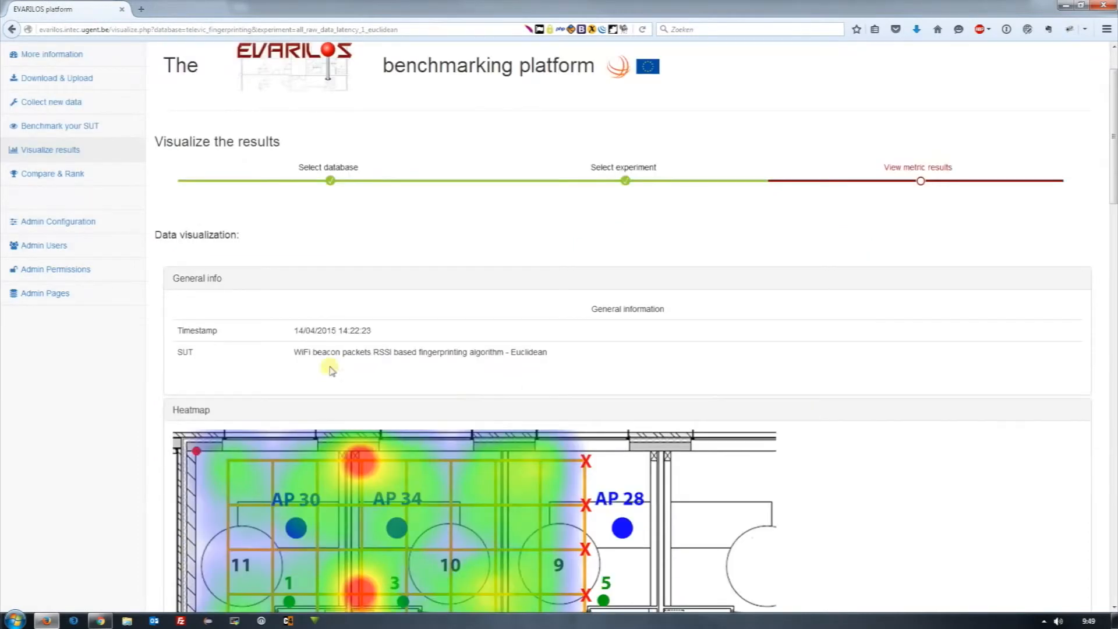
click(204, 281)
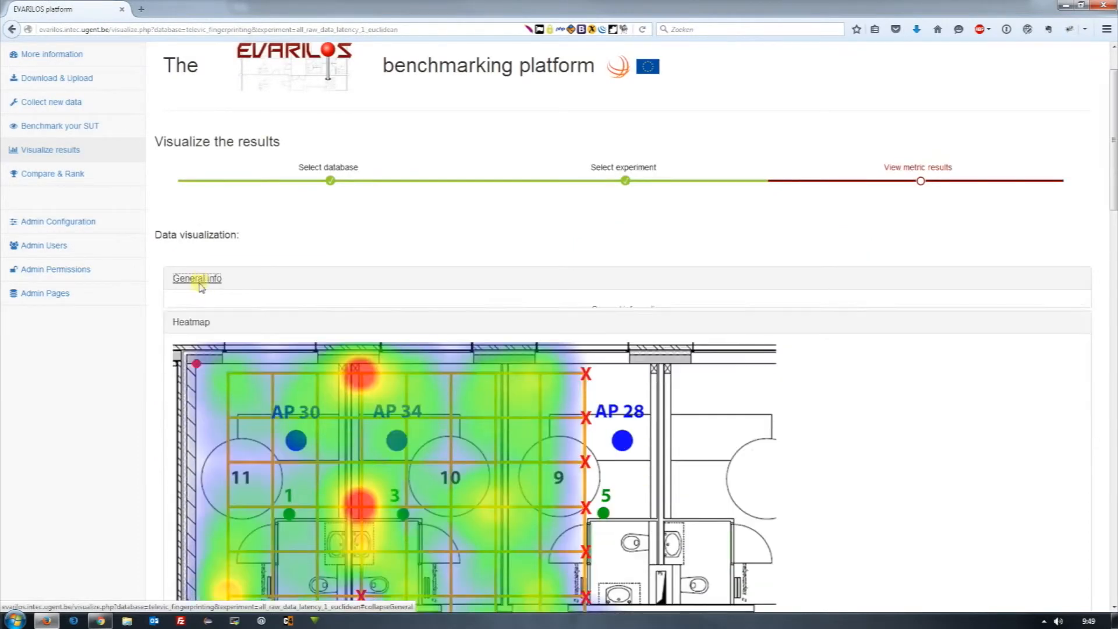
scroll(177, 326, down, 5)
scroll(173, 347, down, 2)
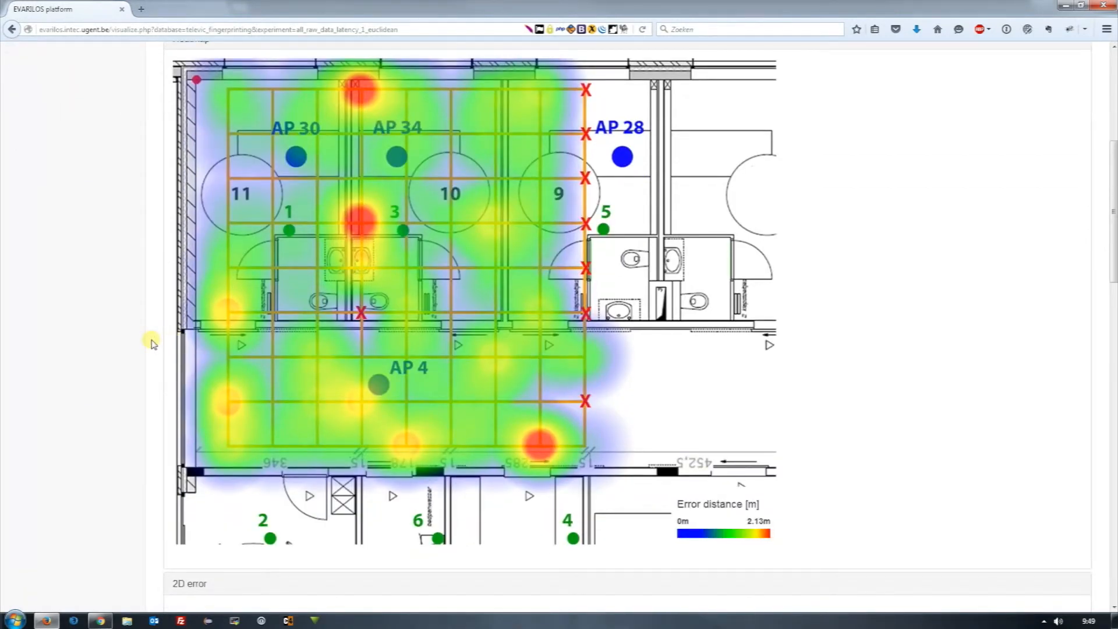
scroll(151, 343, up, 4)
click(193, 177)
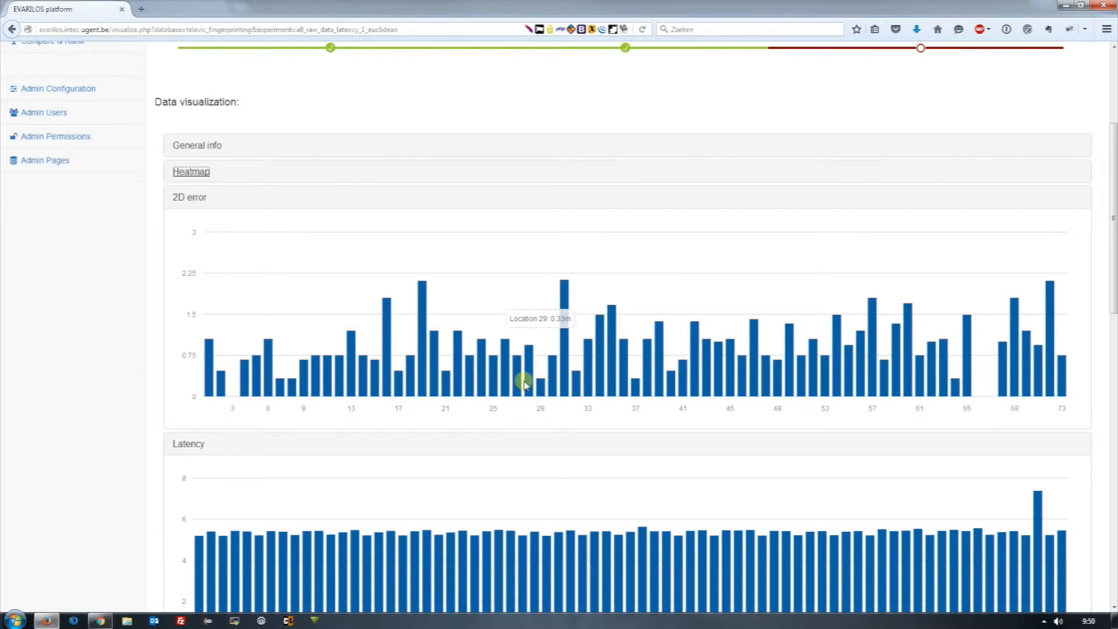
- Review the 2D error, Latency and Room accuracy charts, including the wrong-room share, and collapse each section
click(193, 198)
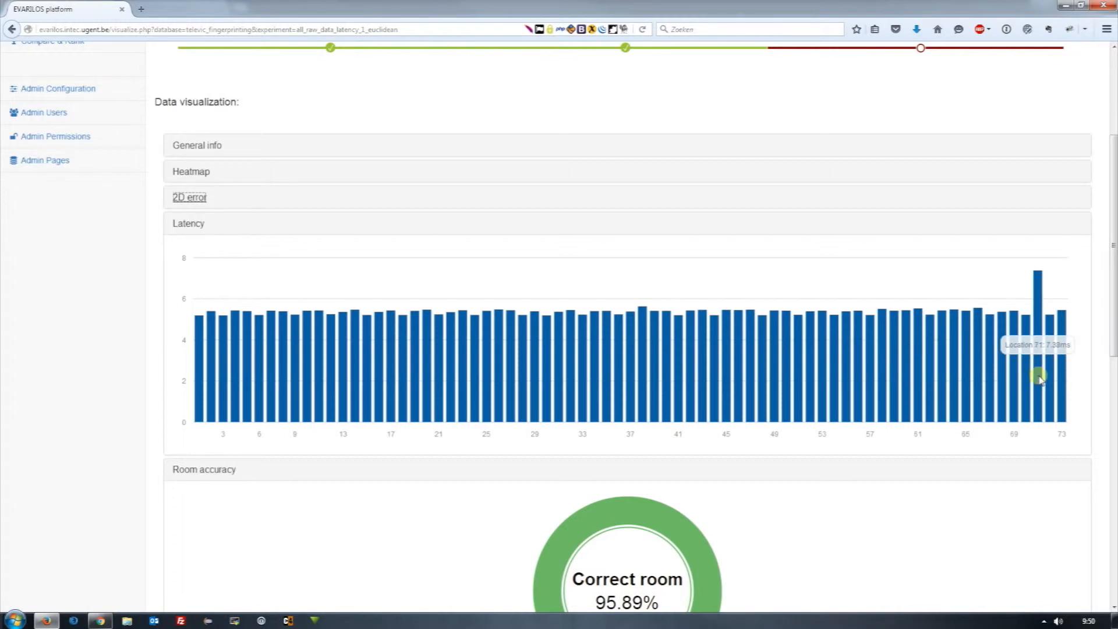
click(200, 225)
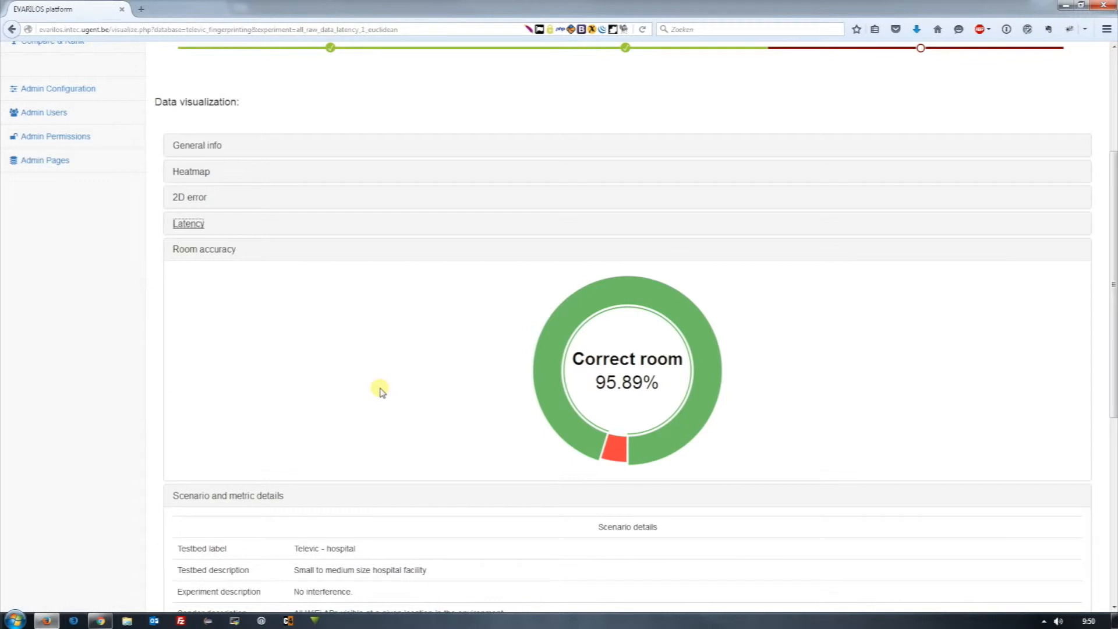
mouse_move(615, 456)
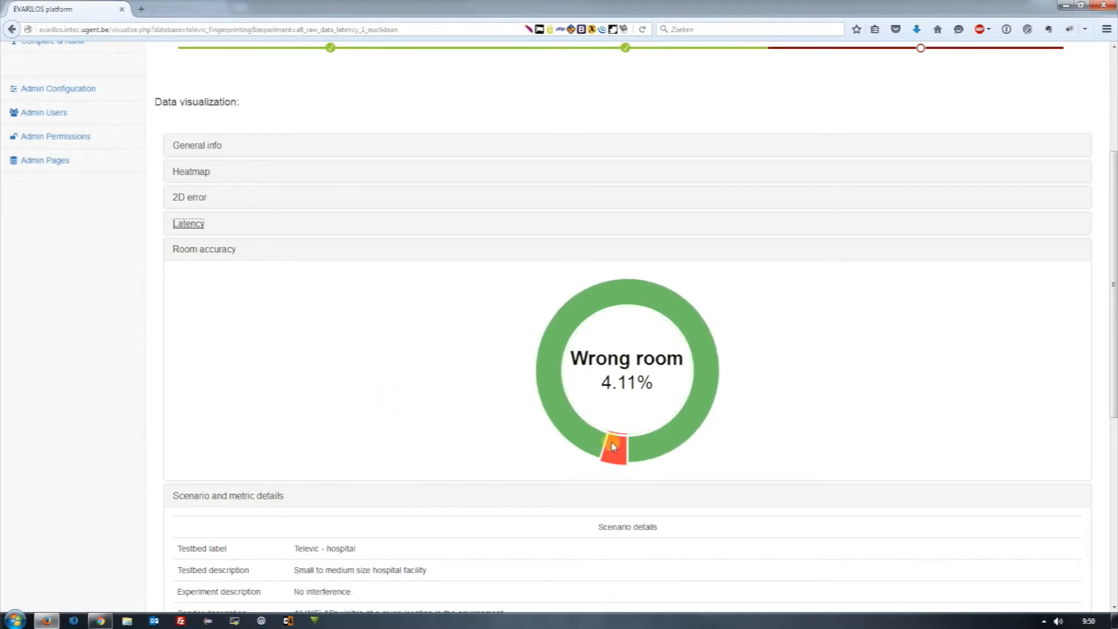
click(230, 255)
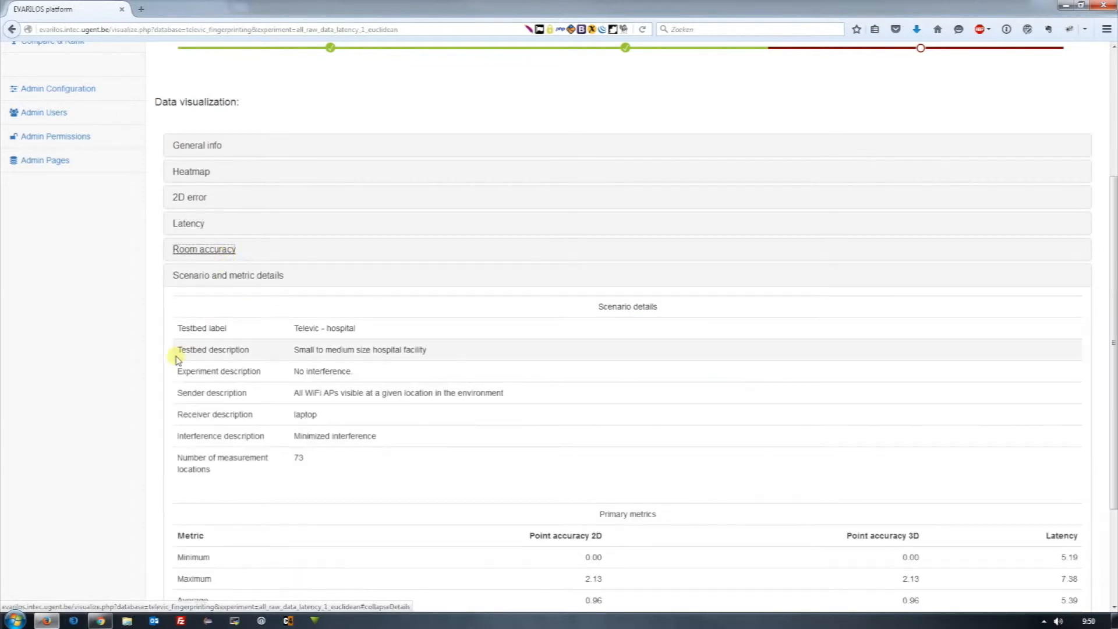
- Examine the scenario details and the primary metrics table for point accuracy and latency
scroll(172, 358, down, 2)
scroll(168, 342, down, 1)
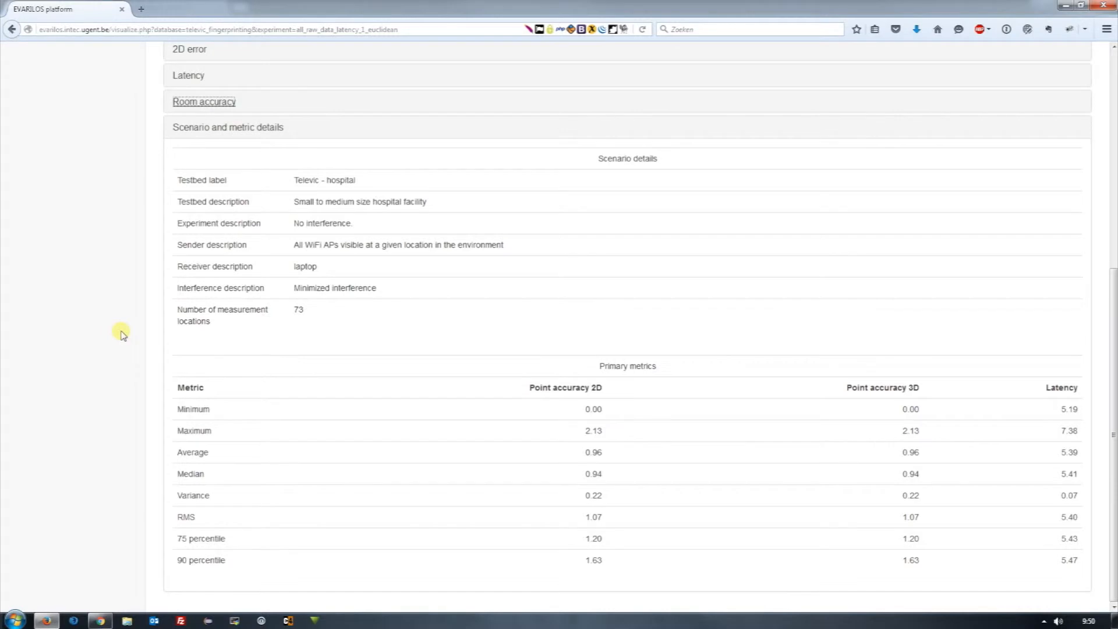
scroll(121, 333, up, 5)
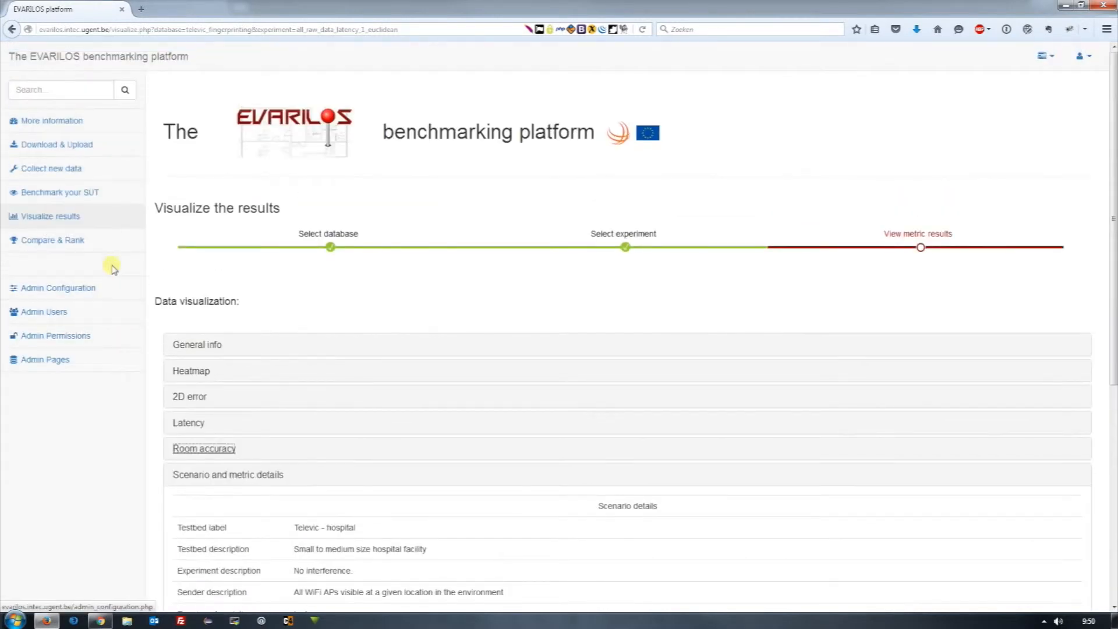
- Open Compare & Rank and examine the new application profile form, including the metric type options for the first point accuracy metric
click(100, 241)
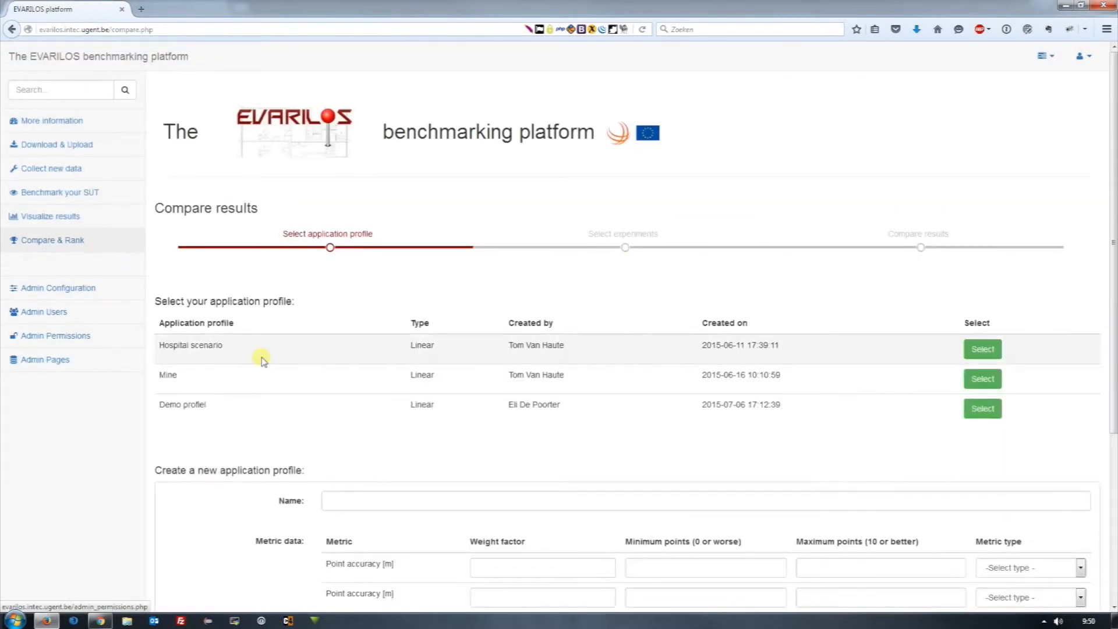
scroll(285, 359, down, 5)
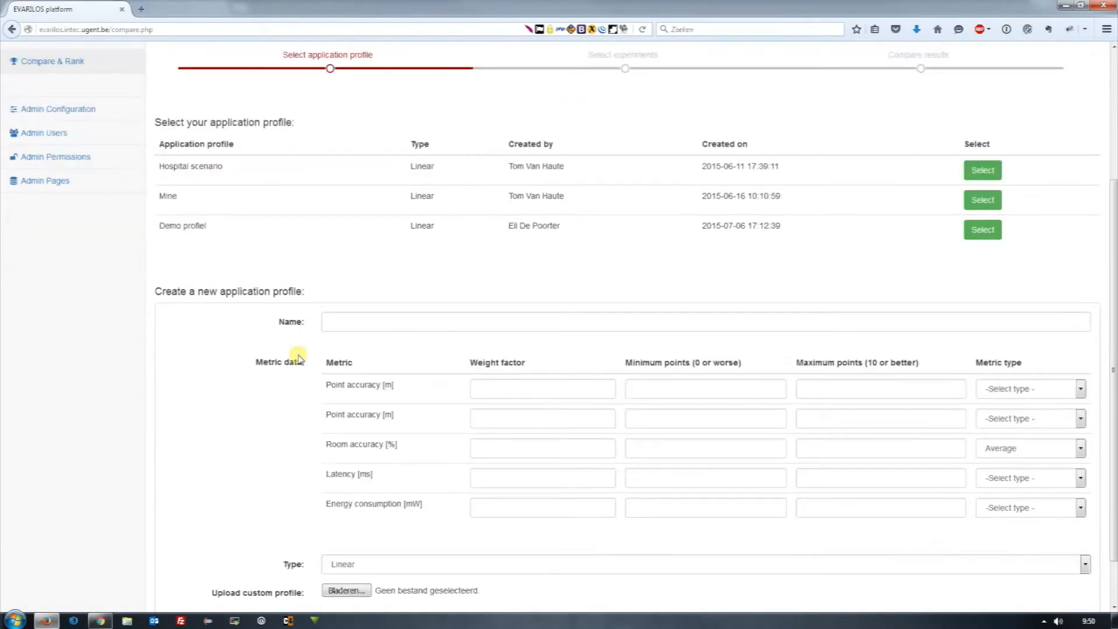
scroll(297, 357, down, 1)
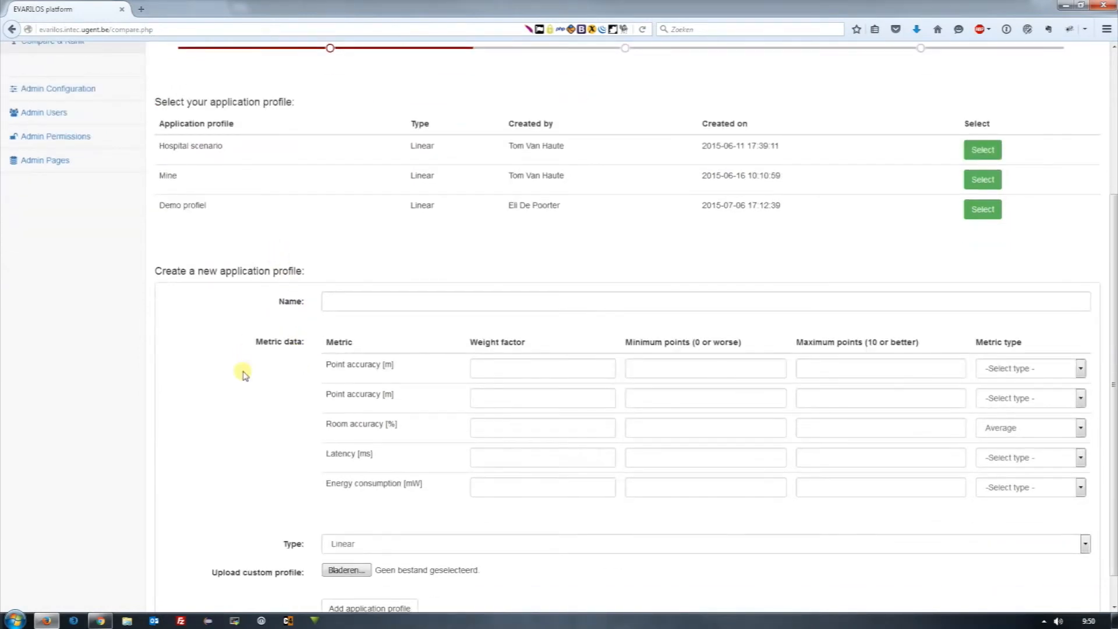
scroll(244, 372, down, 1)
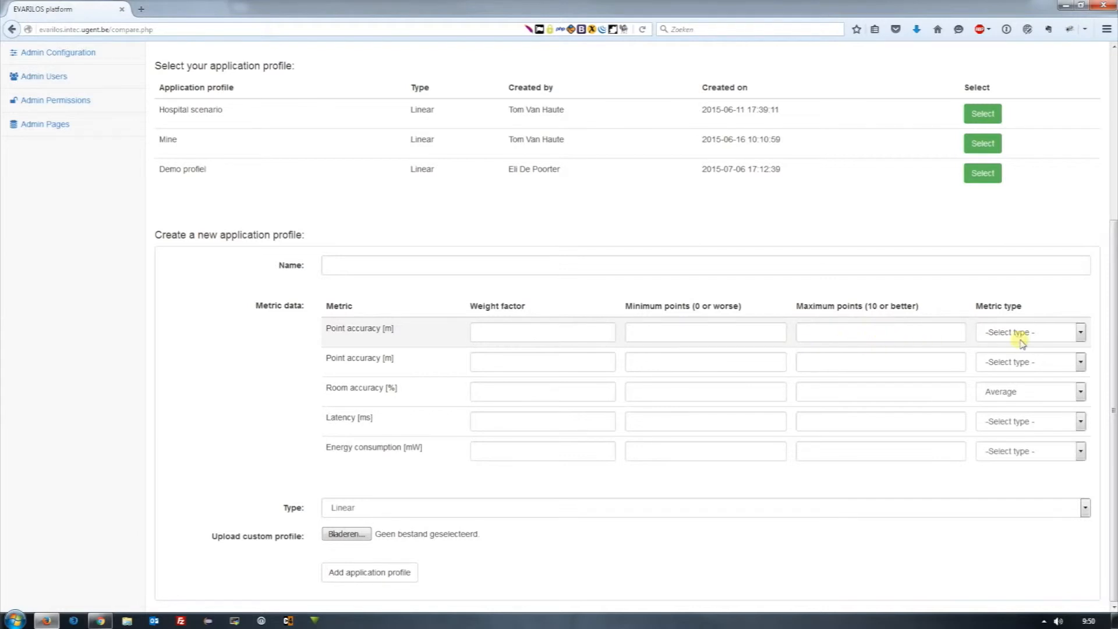
click(1056, 341)
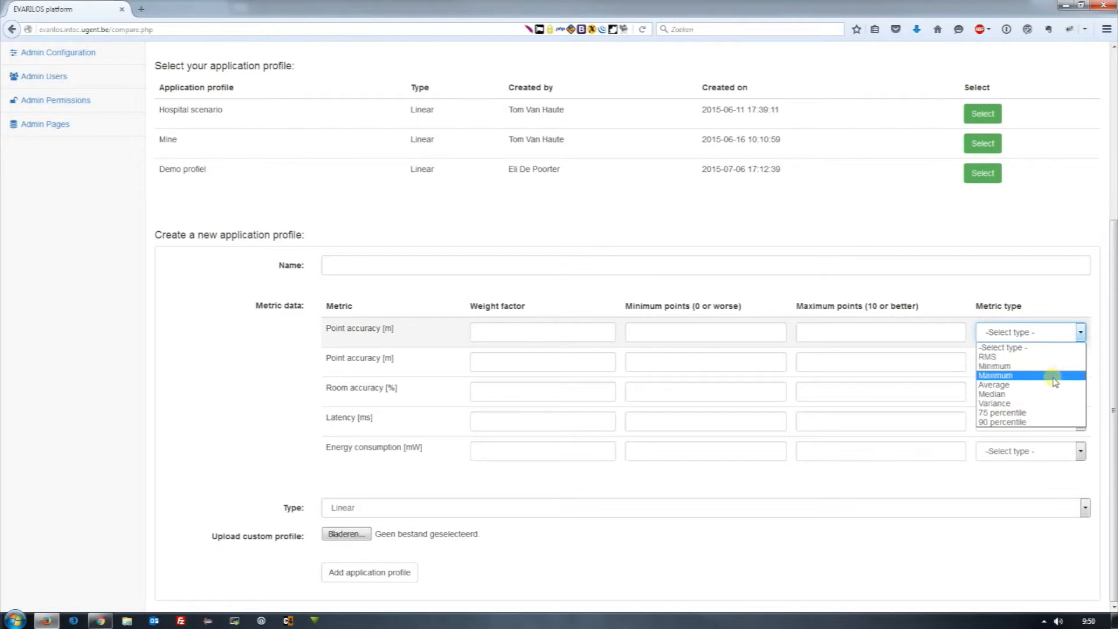
click(1028, 346)
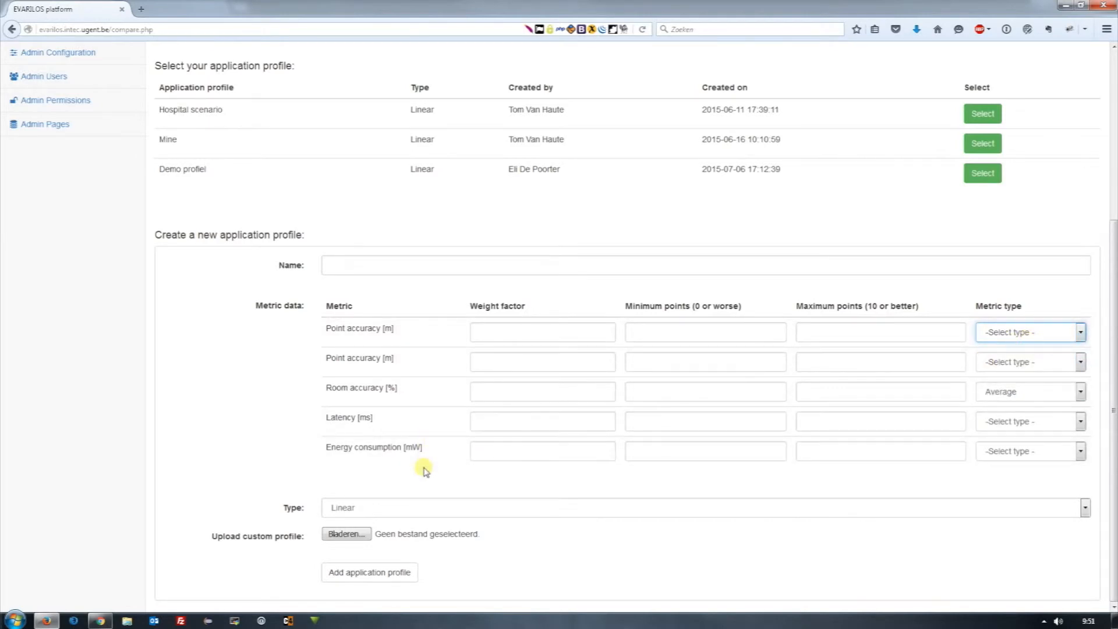
- Select the Hospital scenario application profile and look through the complete ranked list of experiments and their scores
scroll(422, 468, up, 4)
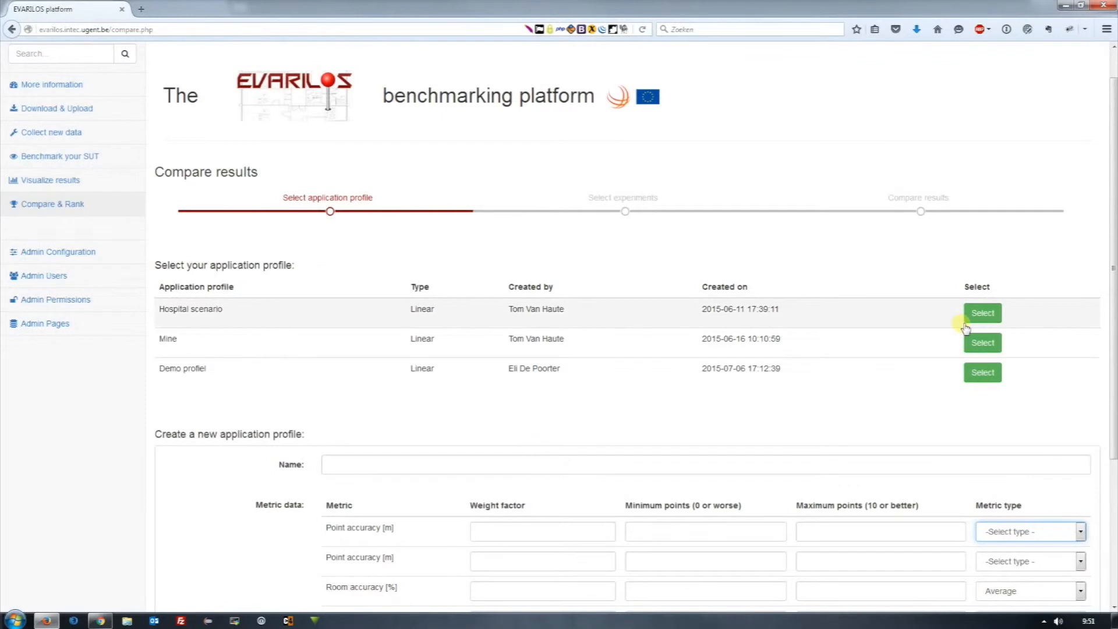
click(982, 316)
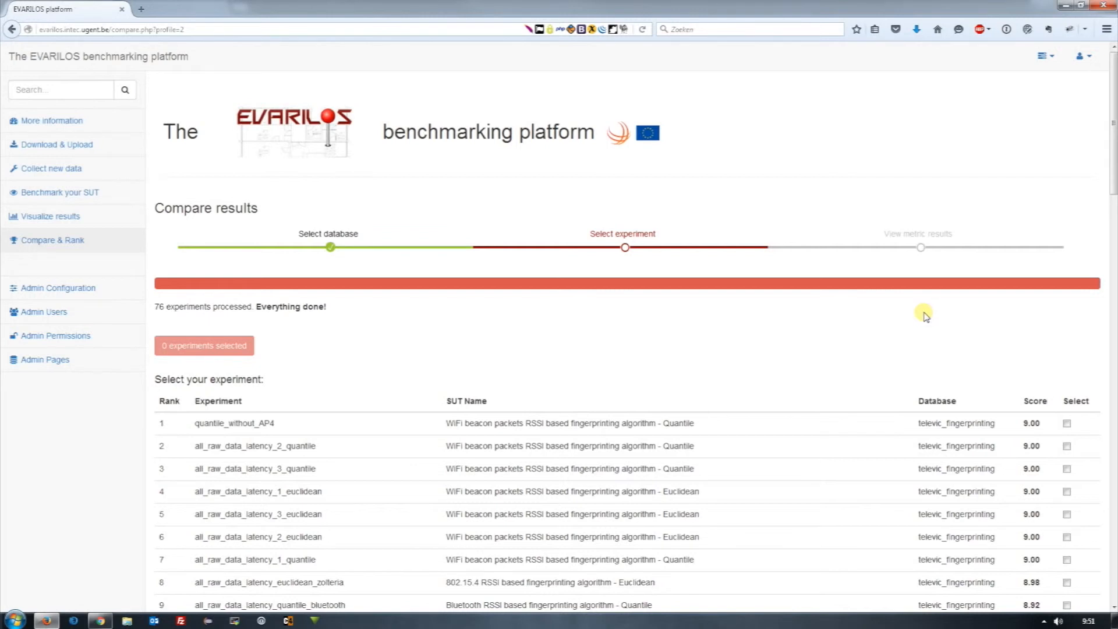
scroll(921, 315, down, 5)
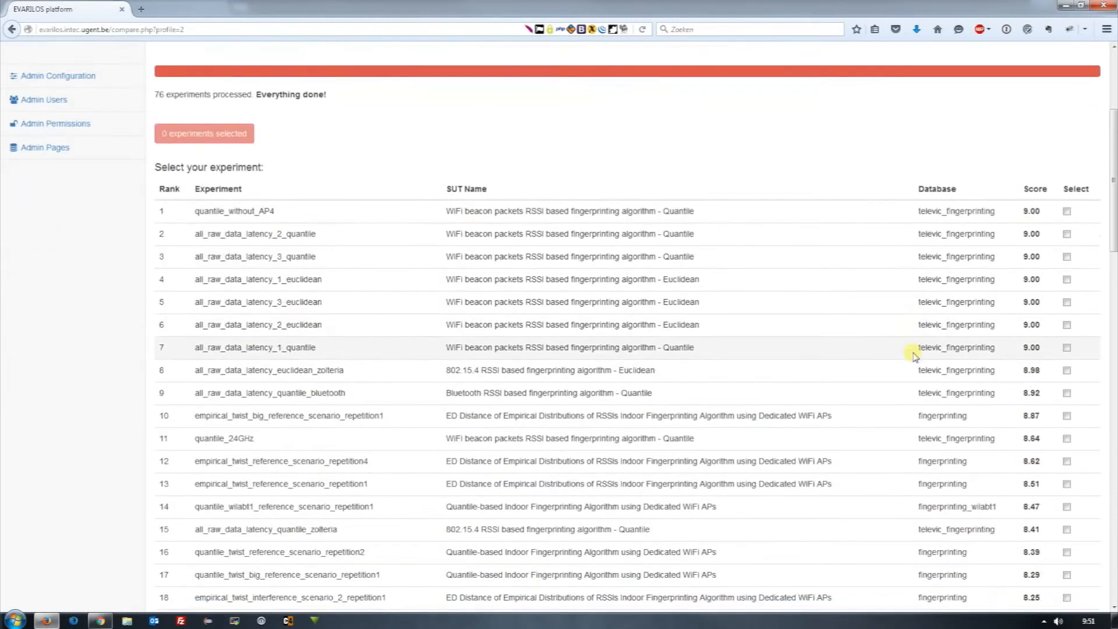
scroll(913, 355, down, 1)
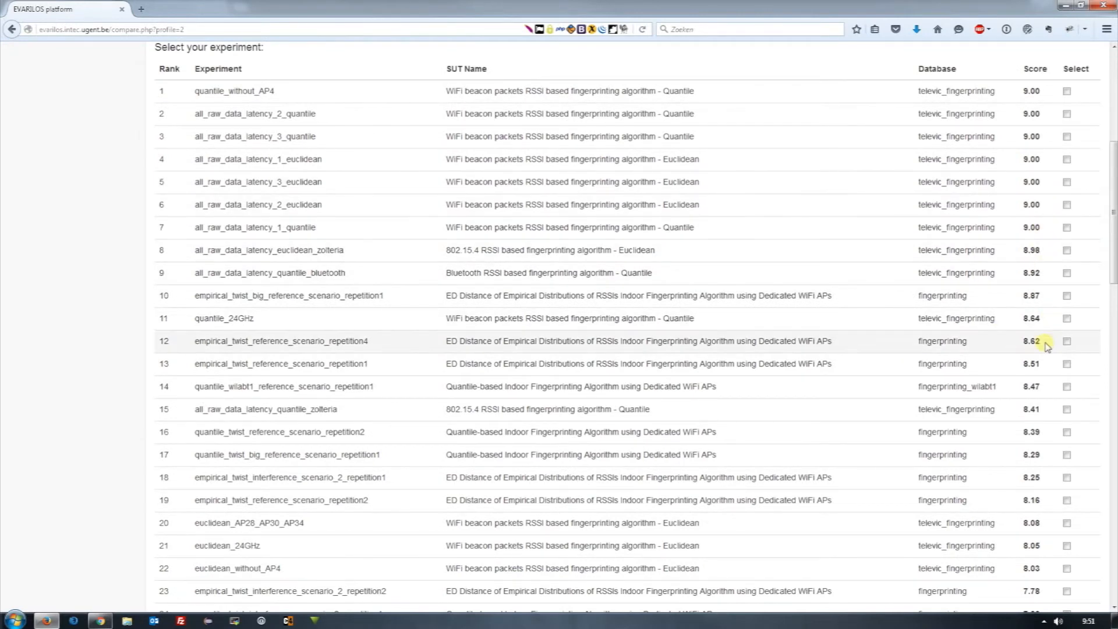
scroll(1046, 346, down, 7)
scroll(1040, 349, down, 7)
scroll(964, 415, down, 5)
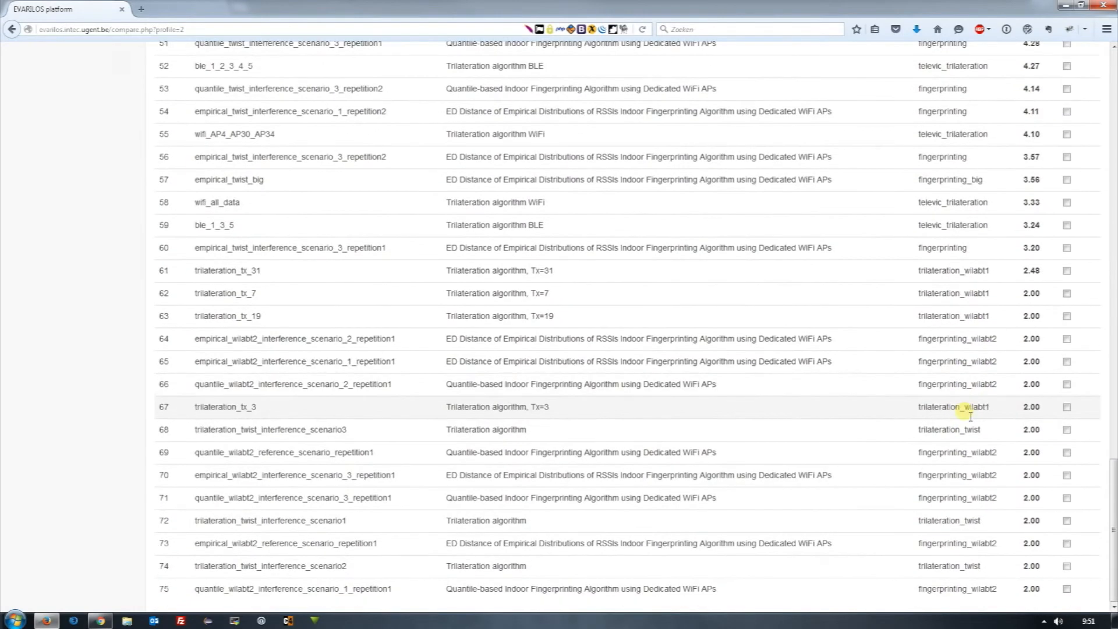
scroll(969, 414, up, 20)
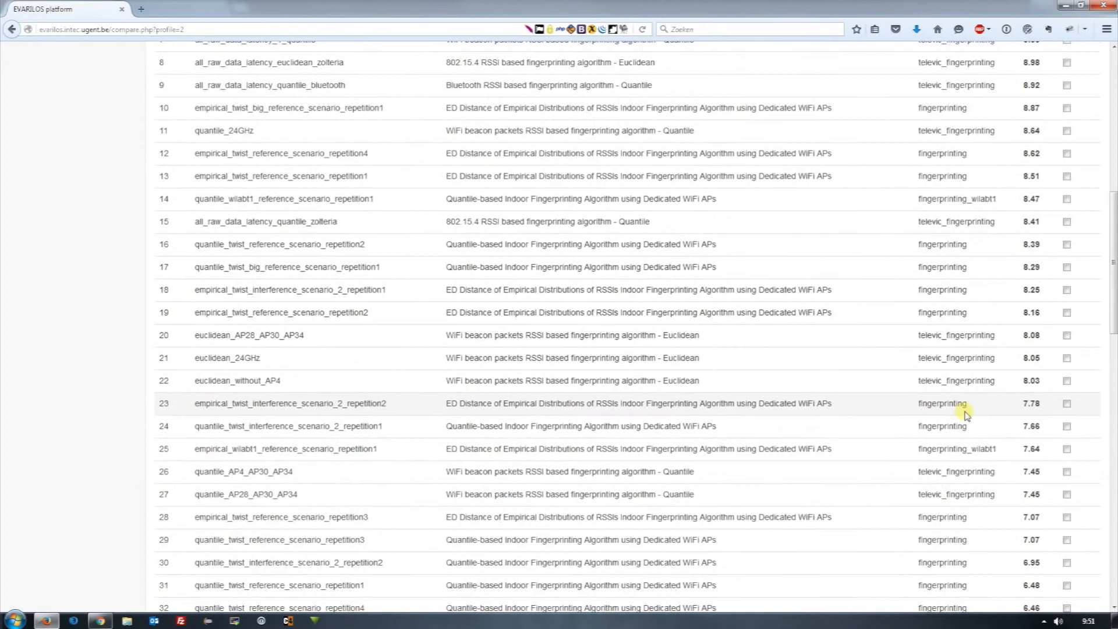
- Mark the experiments quantile_without_AP4 and ble_all_data for comparison in the ranked list
scroll(966, 415, up, 1)
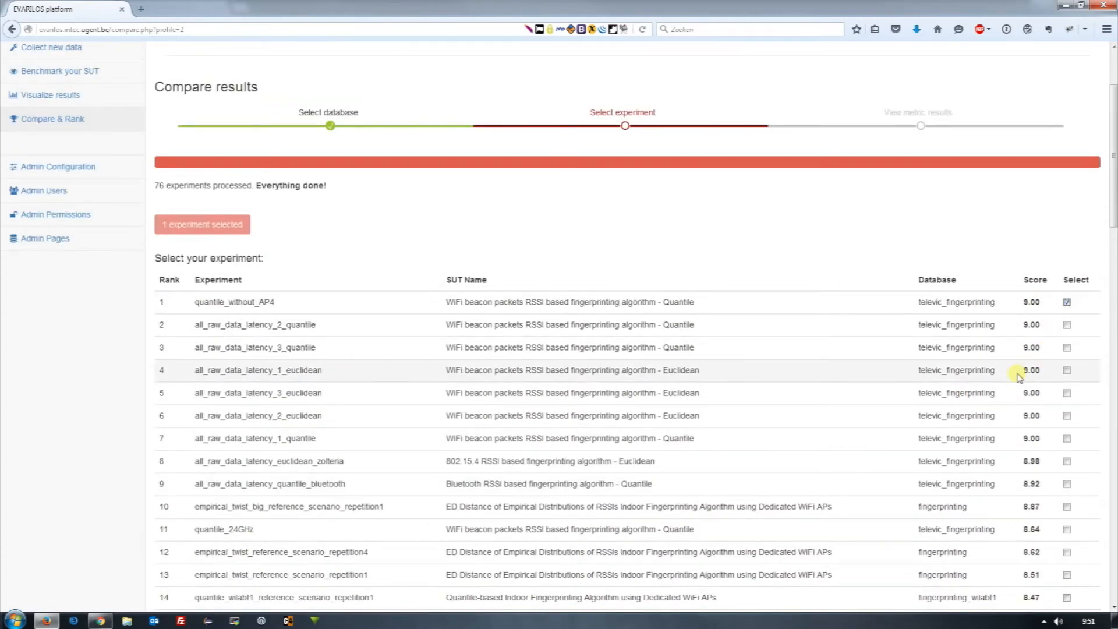
scroll(1017, 377, down, 1)
scroll(1019, 375, down, 1)
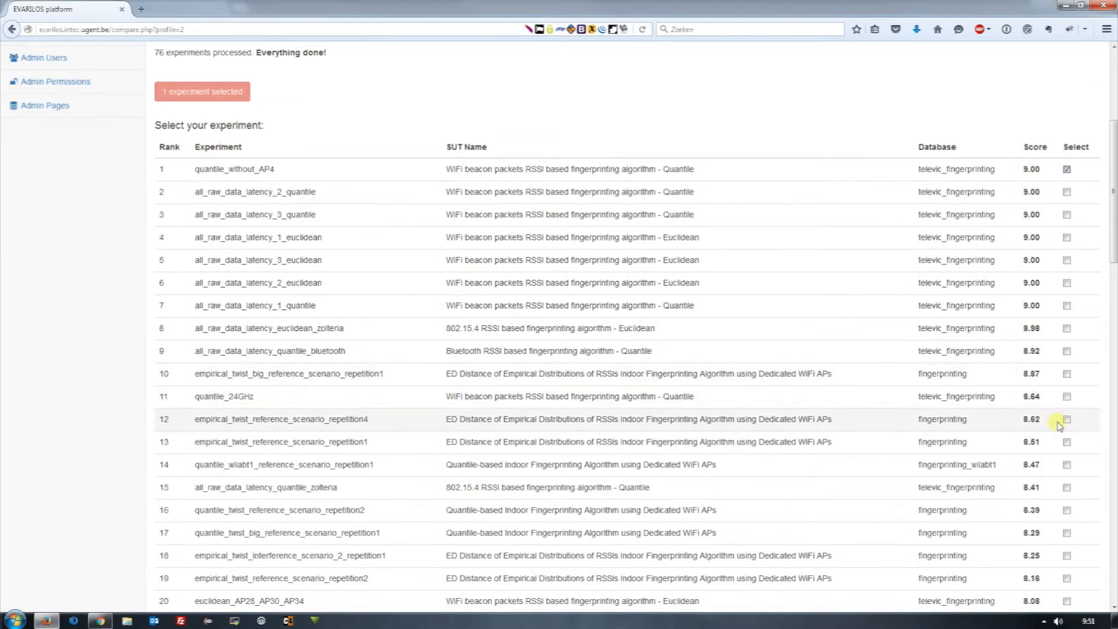
scroll(1042, 431, down, 7)
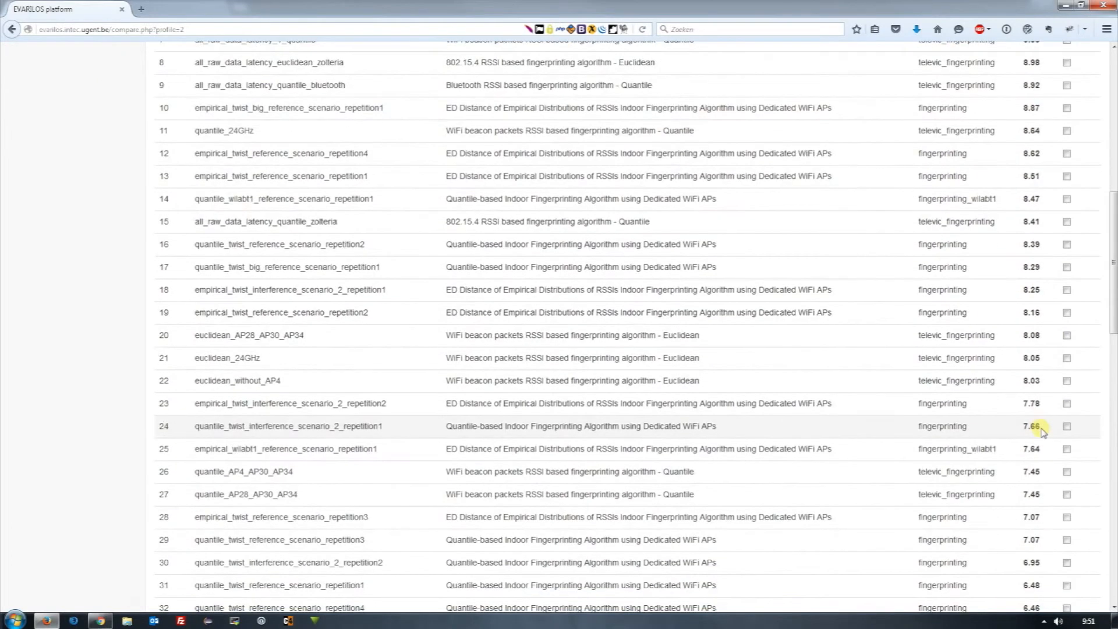
scroll(1042, 431, down, 4)
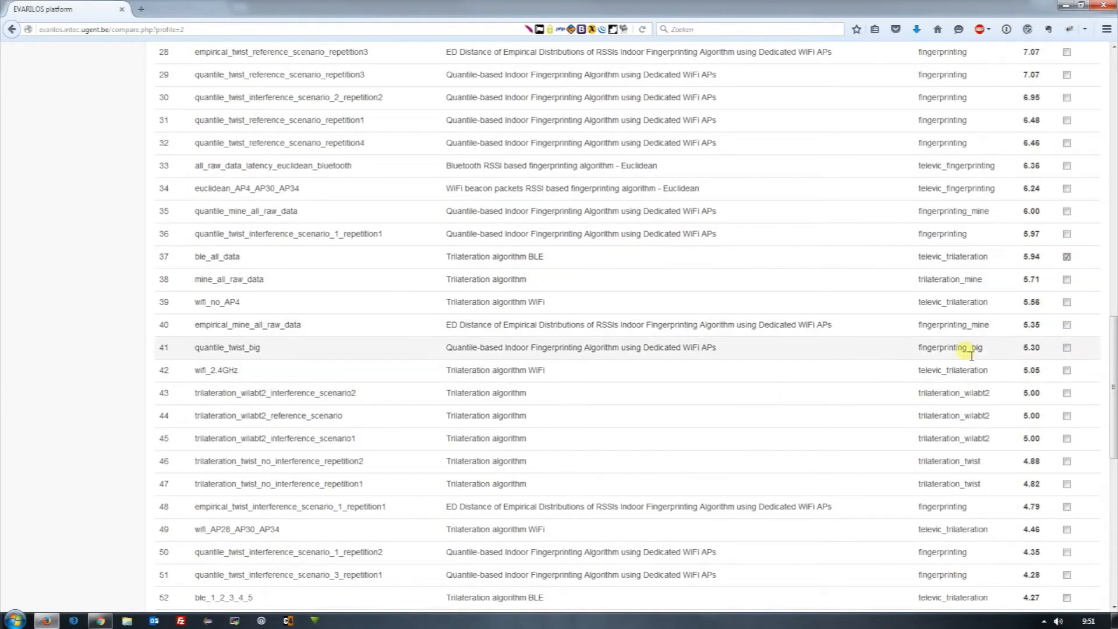
- Try adding the experiments ranked 2 to 4 to the selection, clear them again, and compare only quantile_without_AP4 and ble_all_data
scroll(966, 352, up, 12)
scroll(967, 352, up, 3)
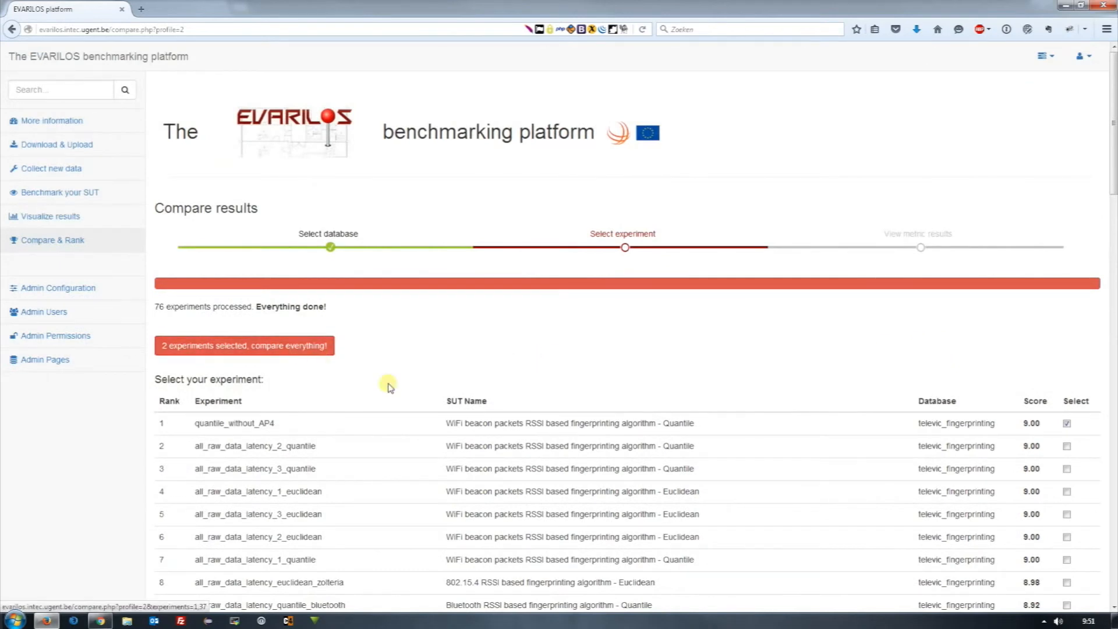
click(1066, 469)
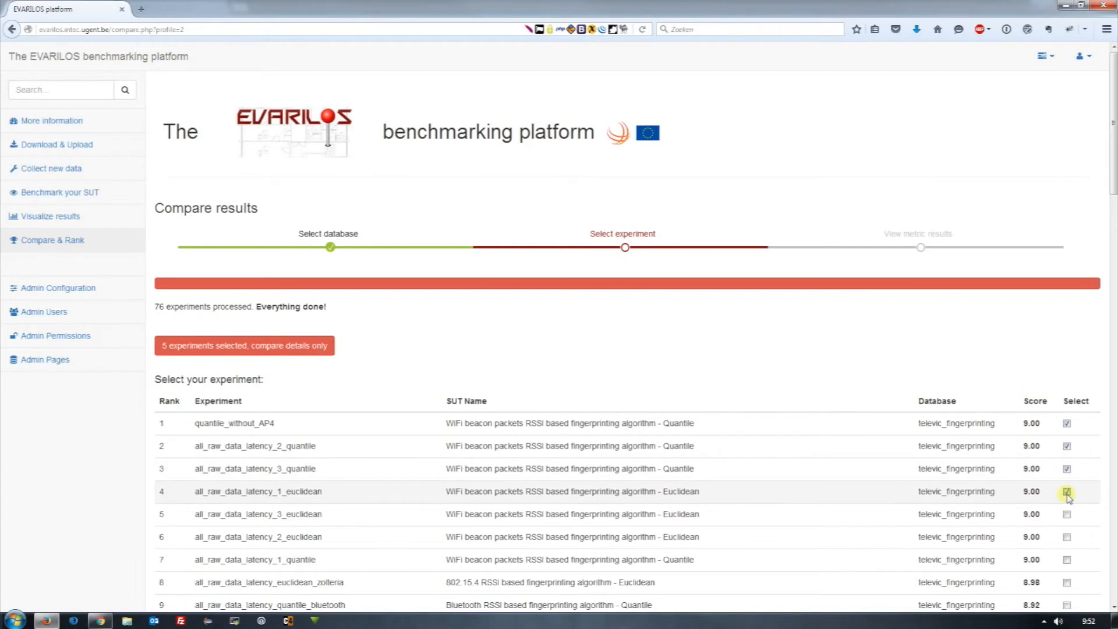
click(1066, 469)
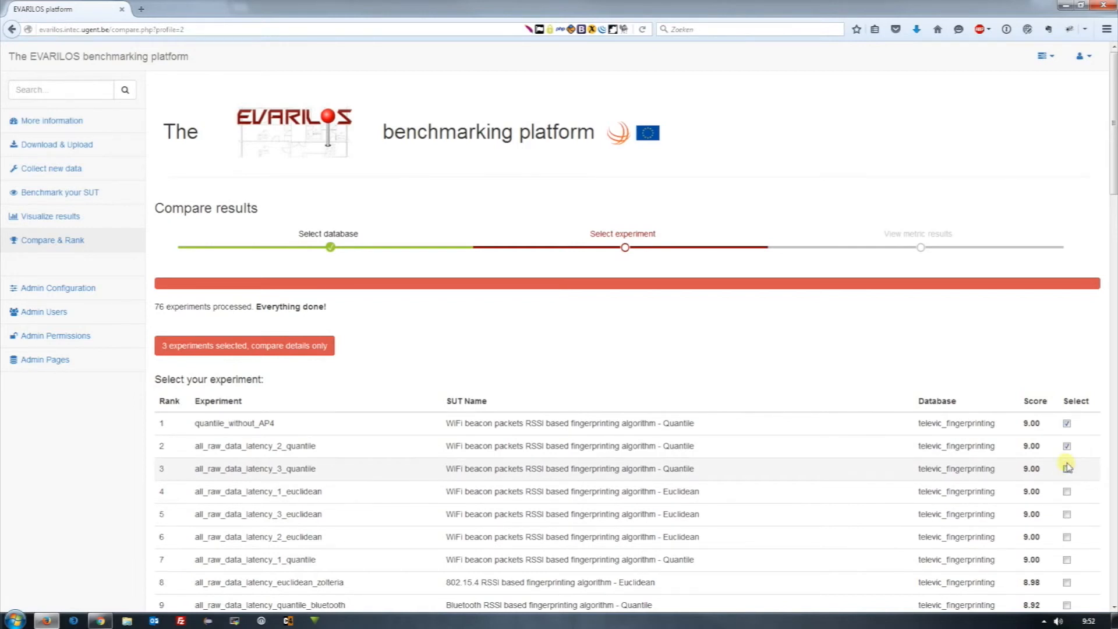
click(330, 345)
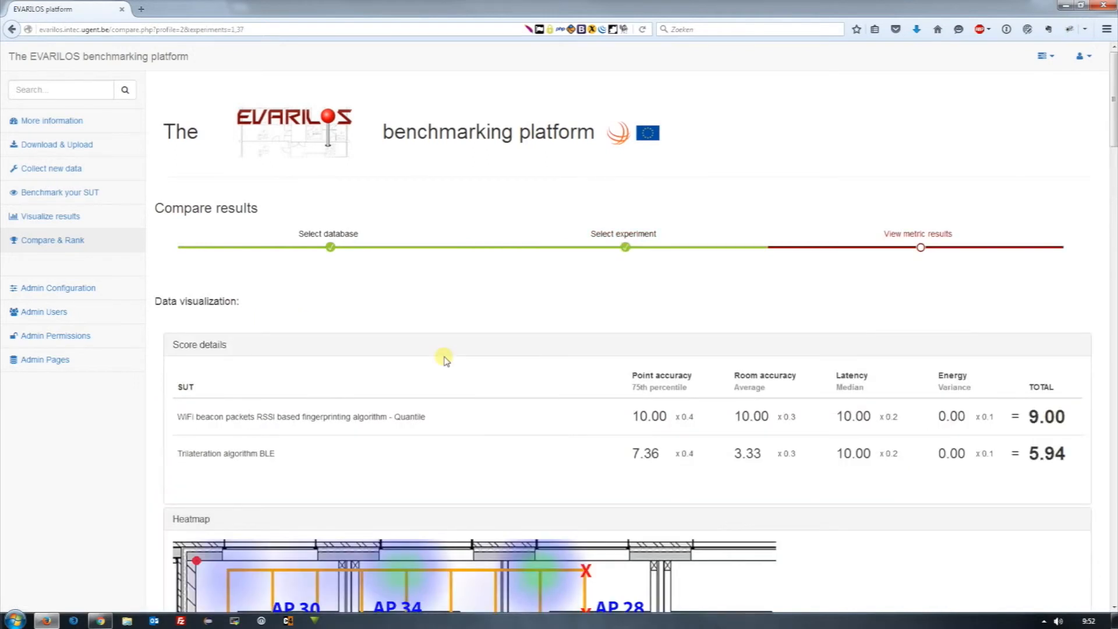
- Review the weighted score details of both algorithms and collapse the Score details section
scroll(443, 359, down, 2)
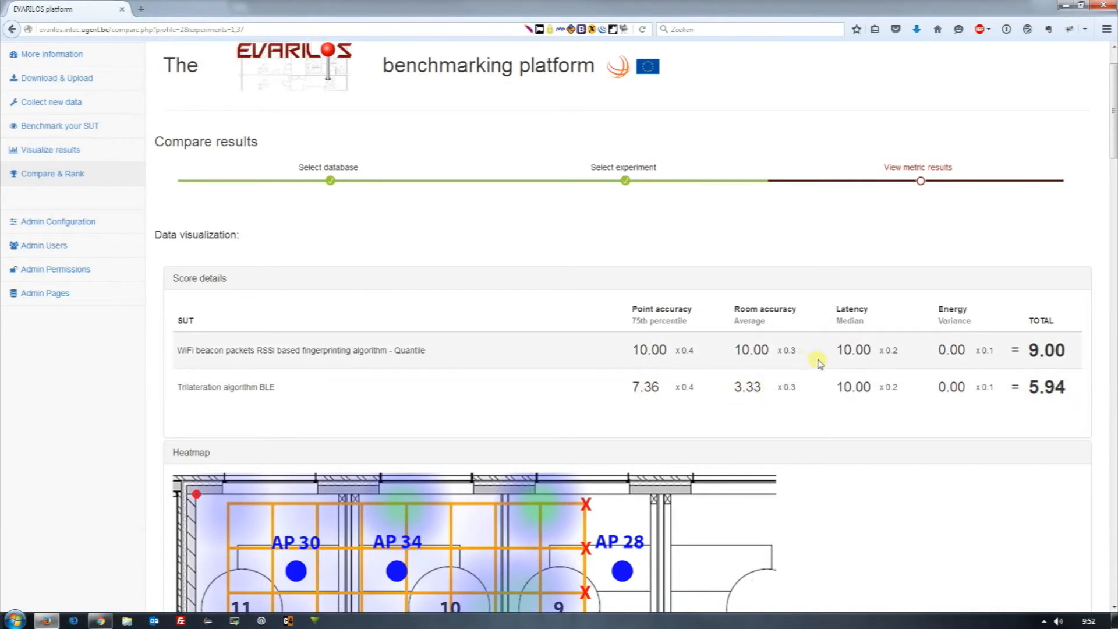
scroll(790, 425, down, 5)
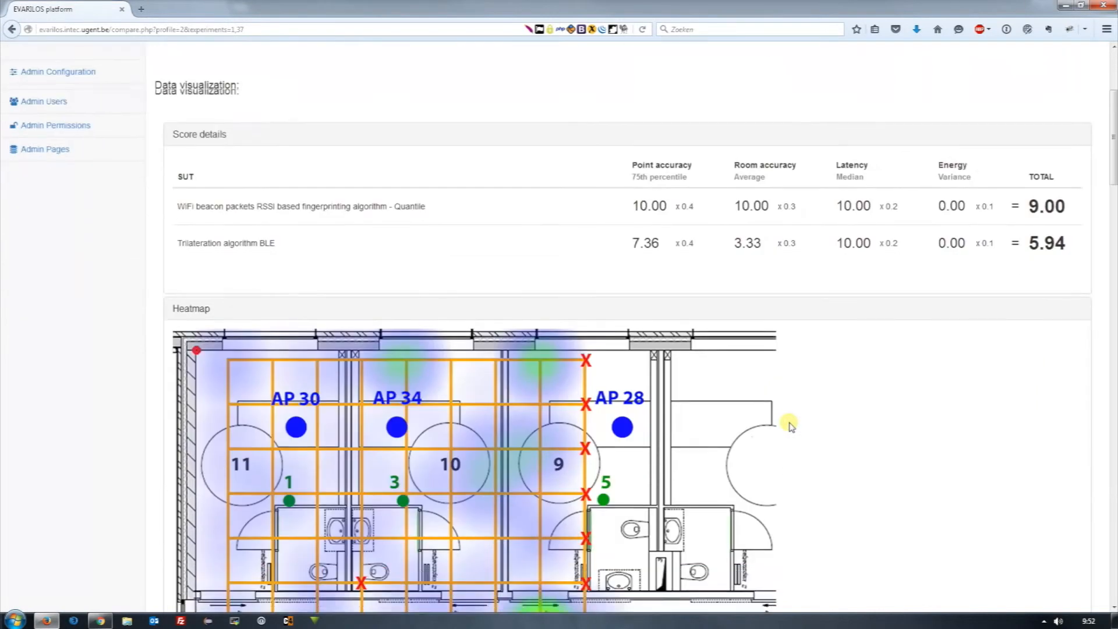
click(210, 86)
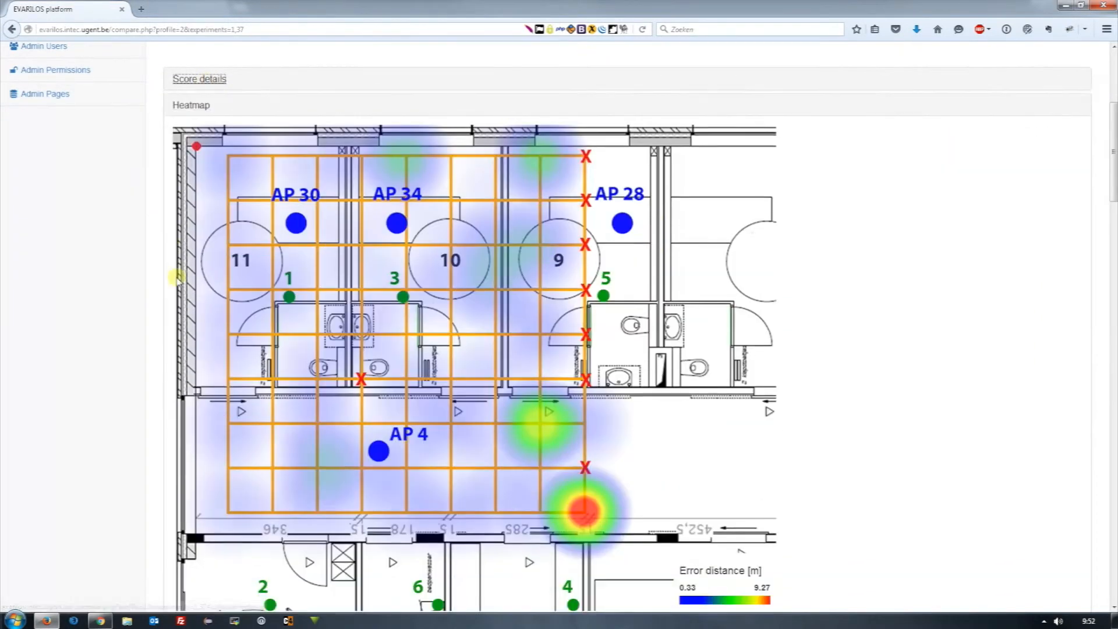
- Compare the error-distance heatmaps of the WiFi Quantile fingerprinting and BLE trilateration algorithms
scroll(149, 274, down, 2)
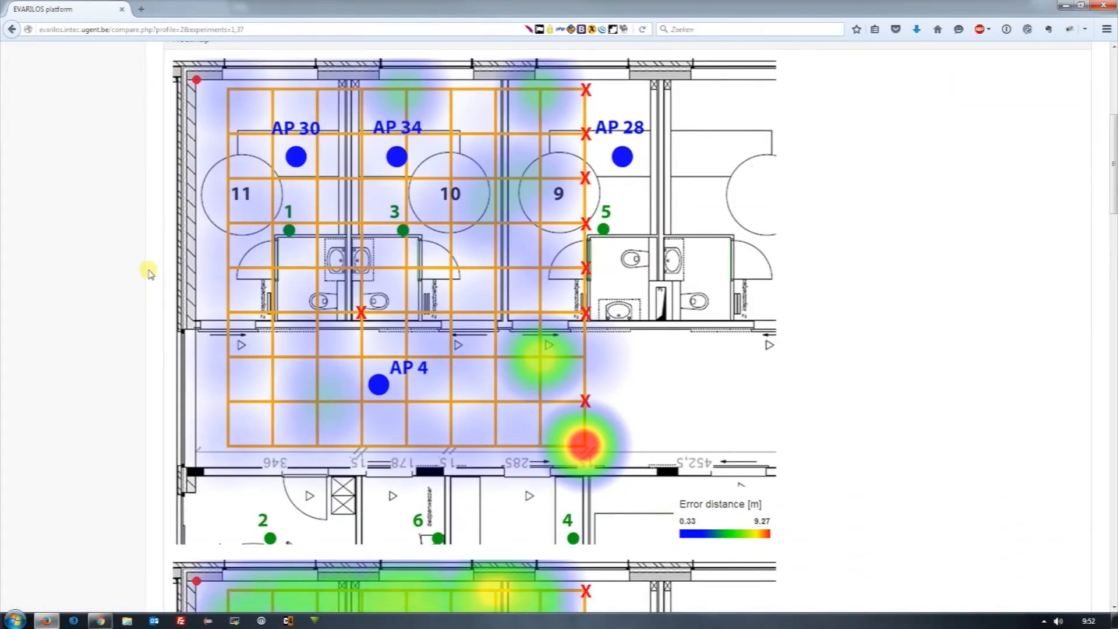
scroll(148, 274, down, 15)
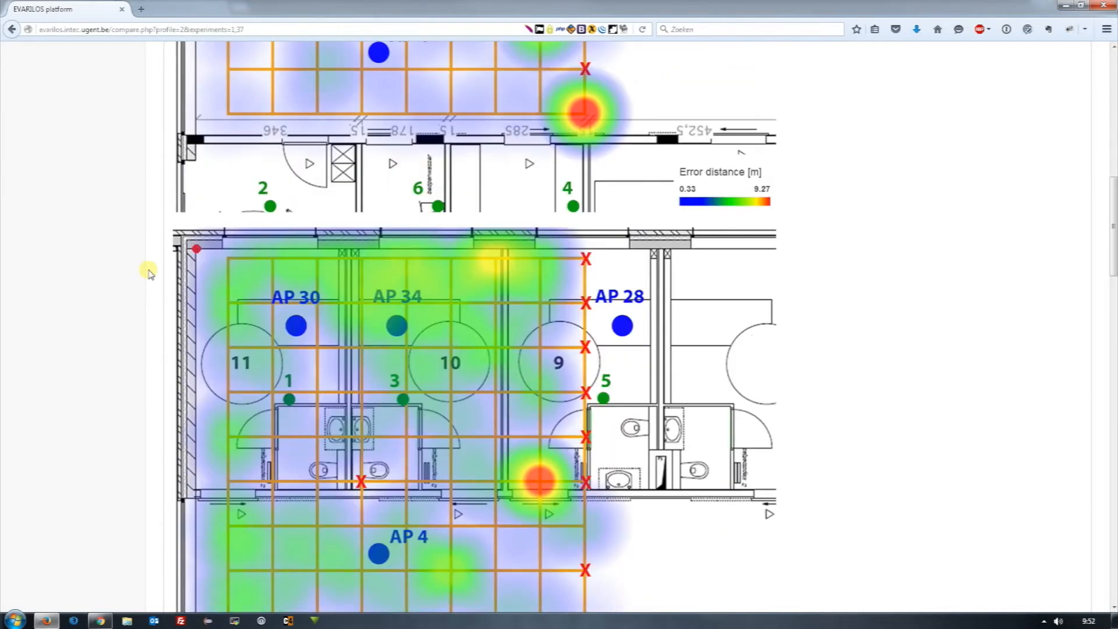
scroll(149, 274, up, 2)
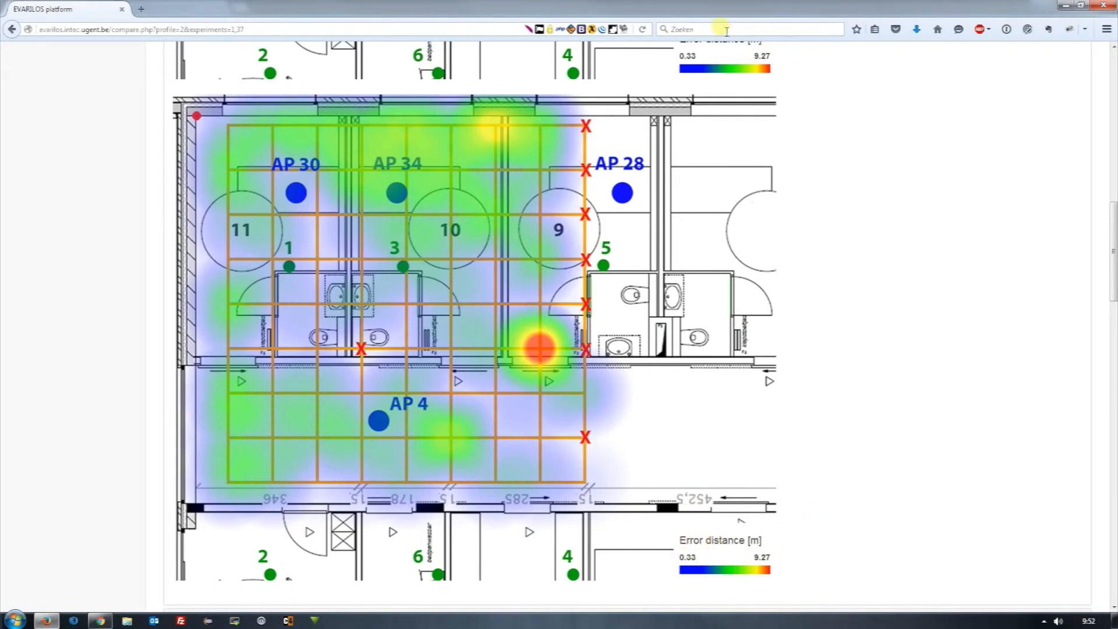
scroll(836, 291, up, 8)
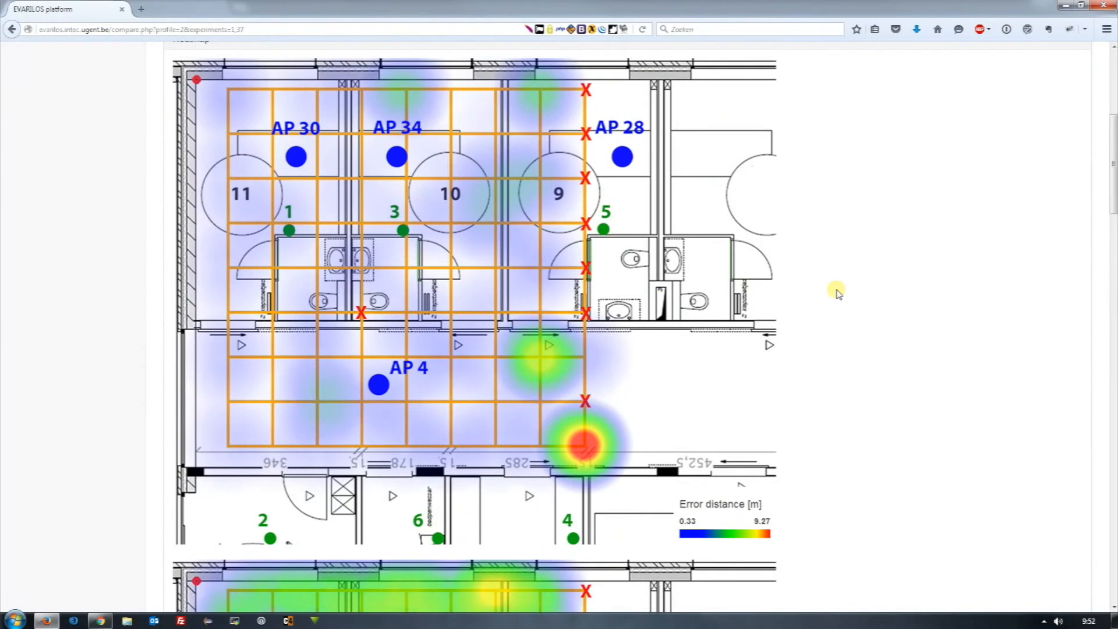
scroll(836, 291, down, 7)
scroll(836, 292, down, 1)
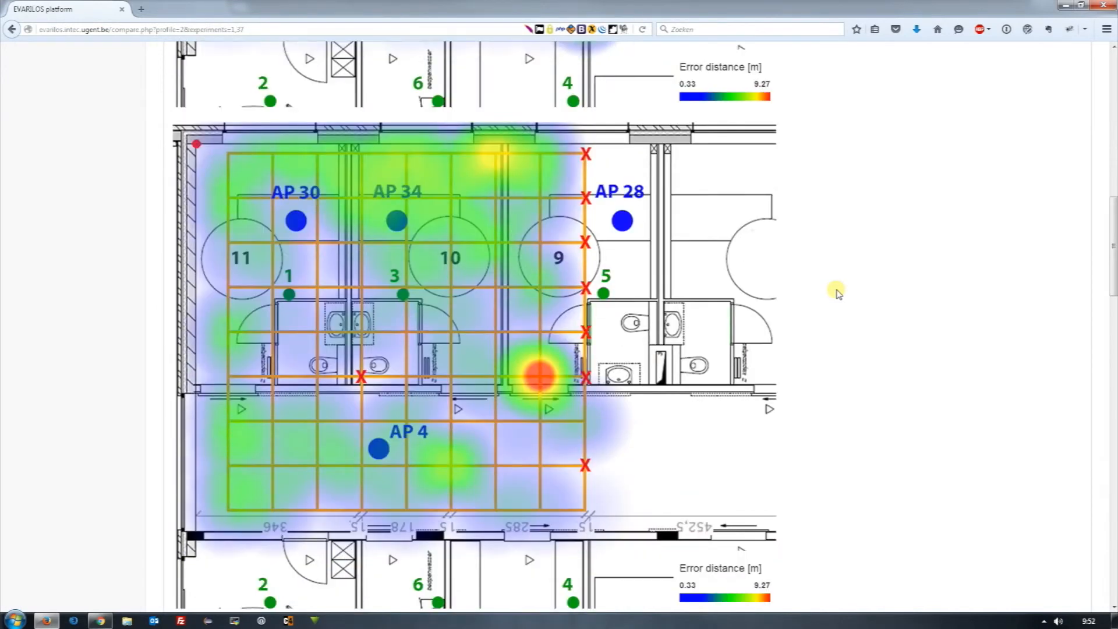
- Inspect the per-location errors of both algorithms in the 2D error chart and collapse that section
scroll(837, 291, down, 5)
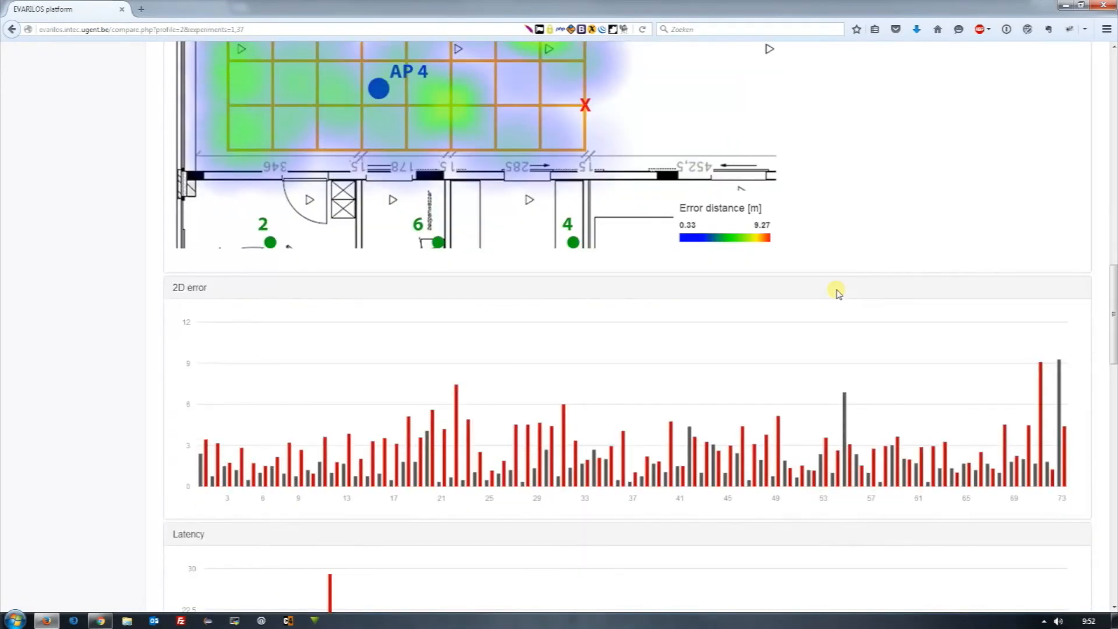
scroll(837, 291, down, 1)
mouse_move(402, 417)
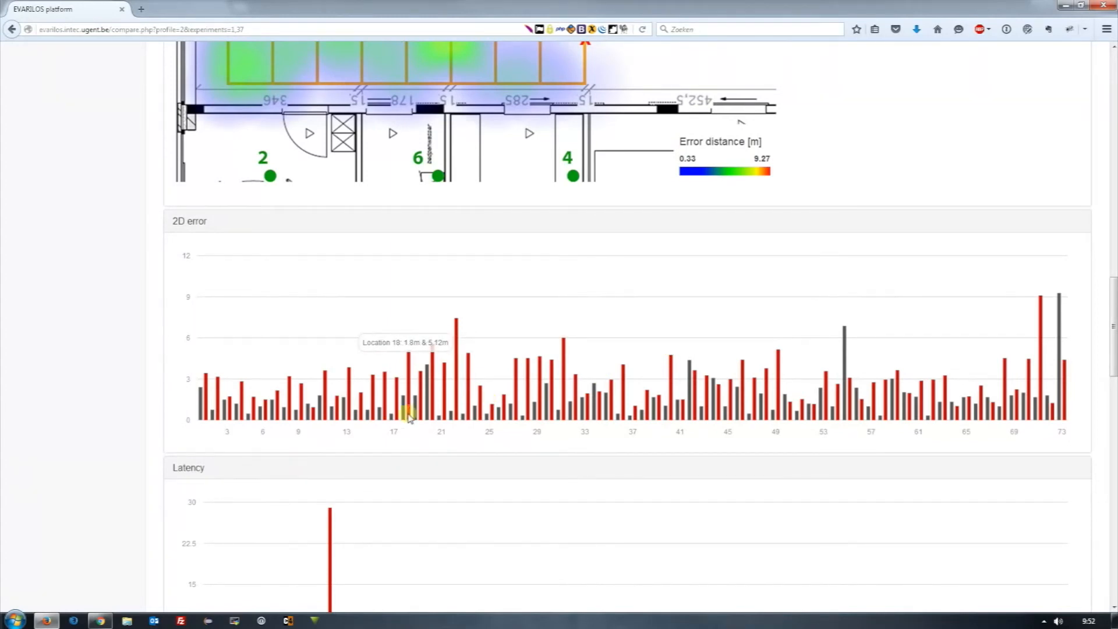
mouse_move(851, 403)
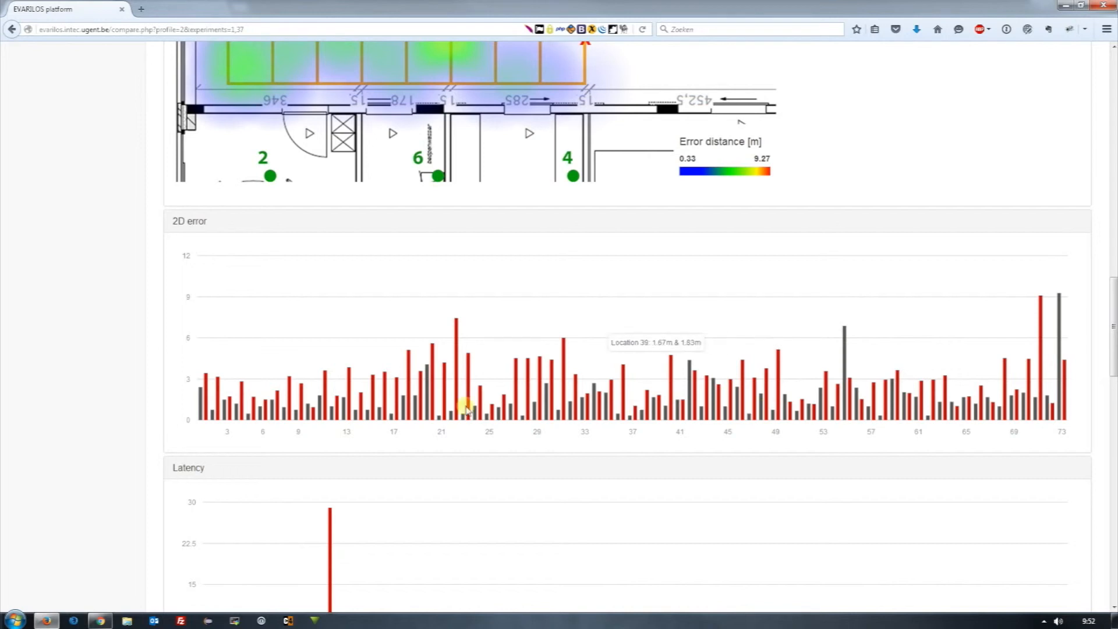
click(186, 222)
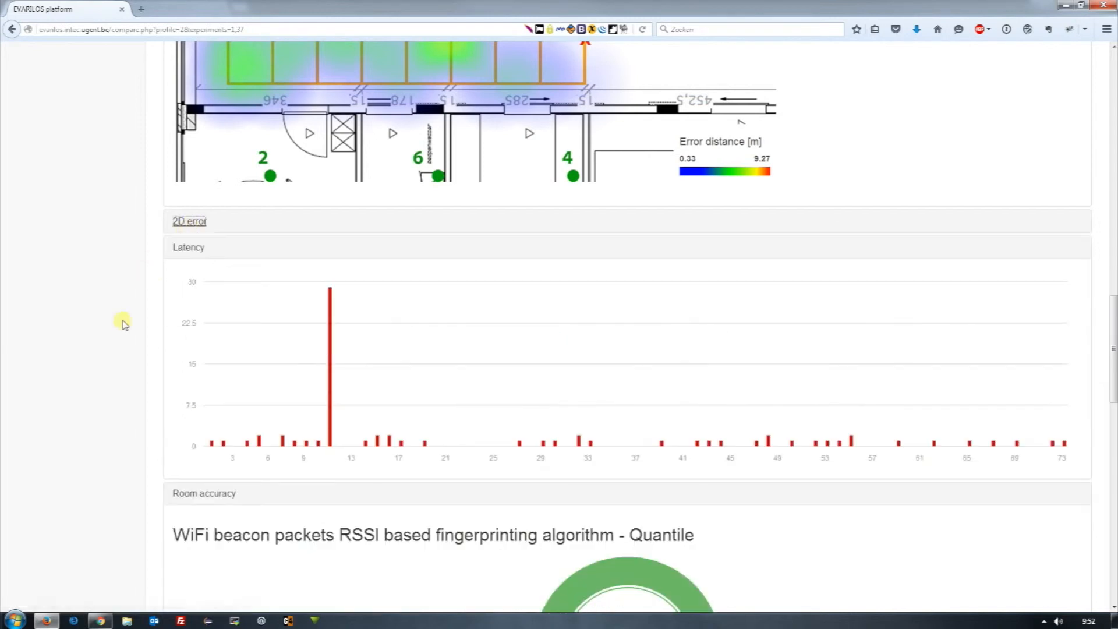
- Examine the Latency chart per location and the Room accuracy charts of both algorithms
scroll(123, 325, down, 2)
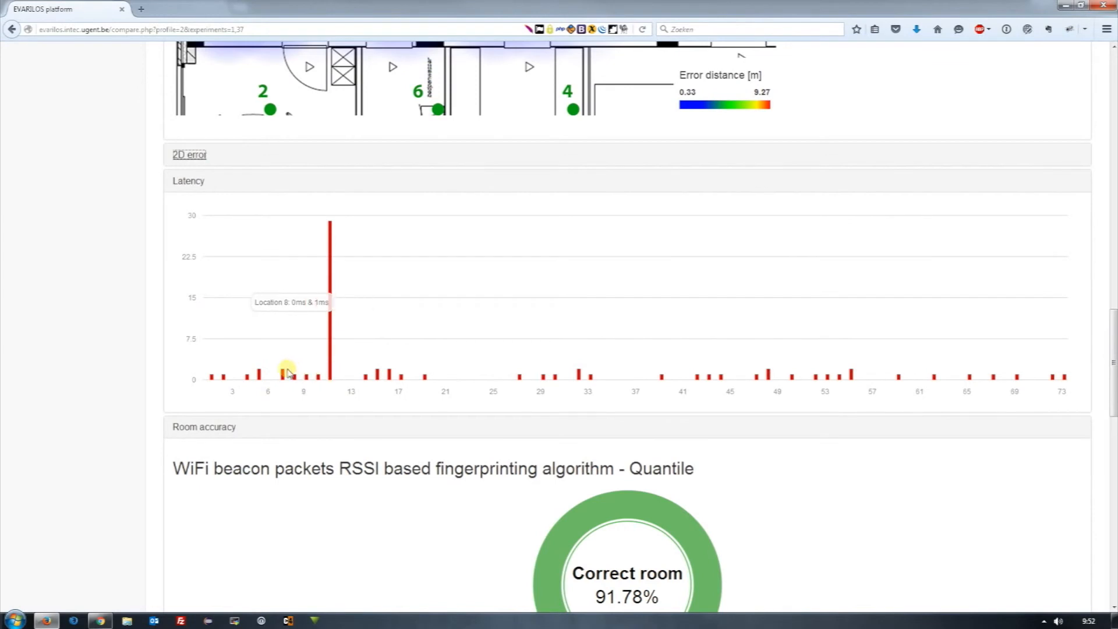
scroll(262, 371, down, 5)
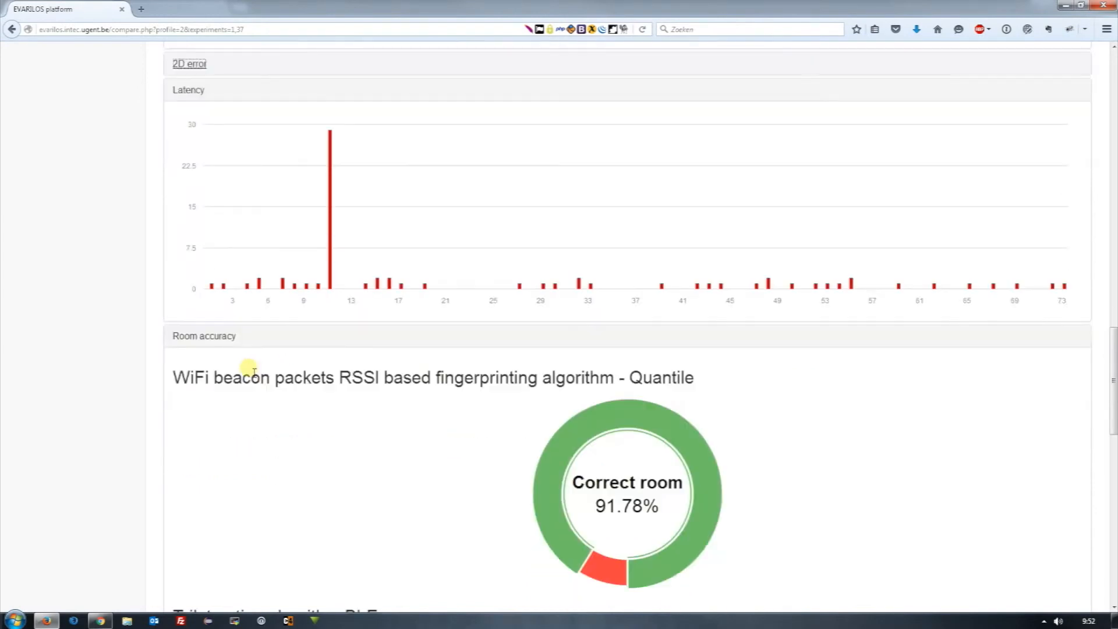
scroll(246, 366, down, 3)
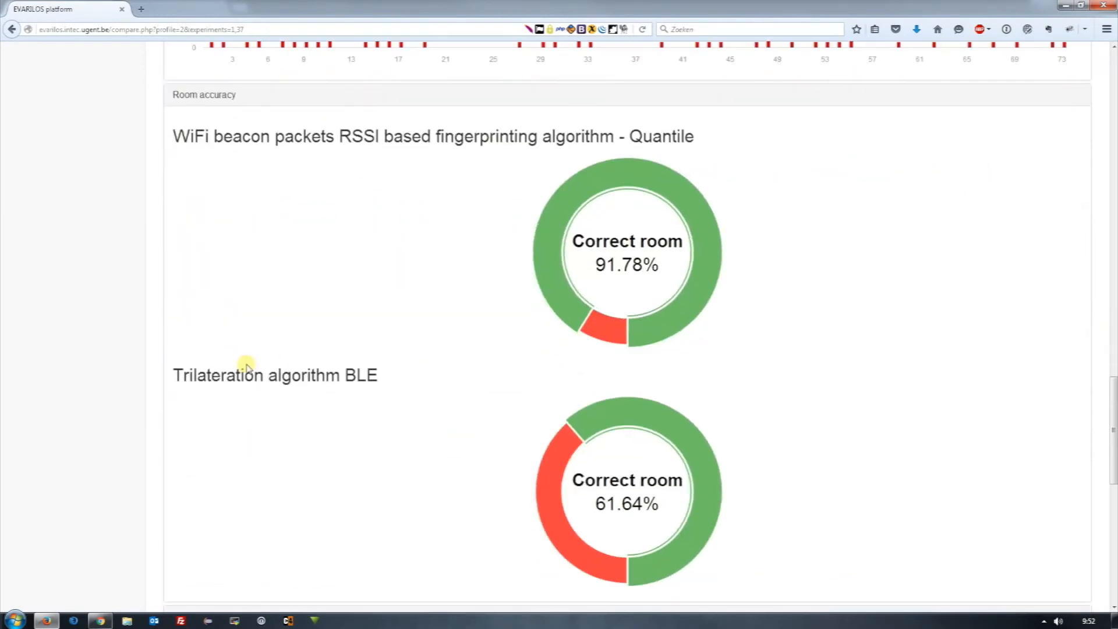
- Inspect the correct-room and wrong-room shares in the room accuracy charts of both algorithms
scroll(246, 367, down, 1)
mouse_move(620, 275)
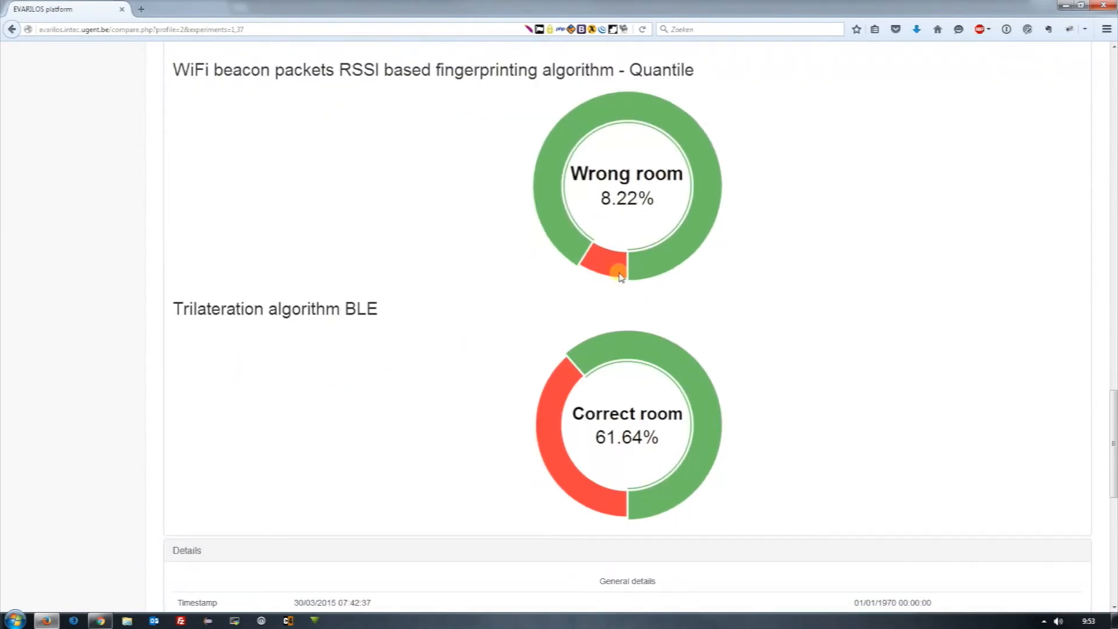
mouse_move(543, 374)
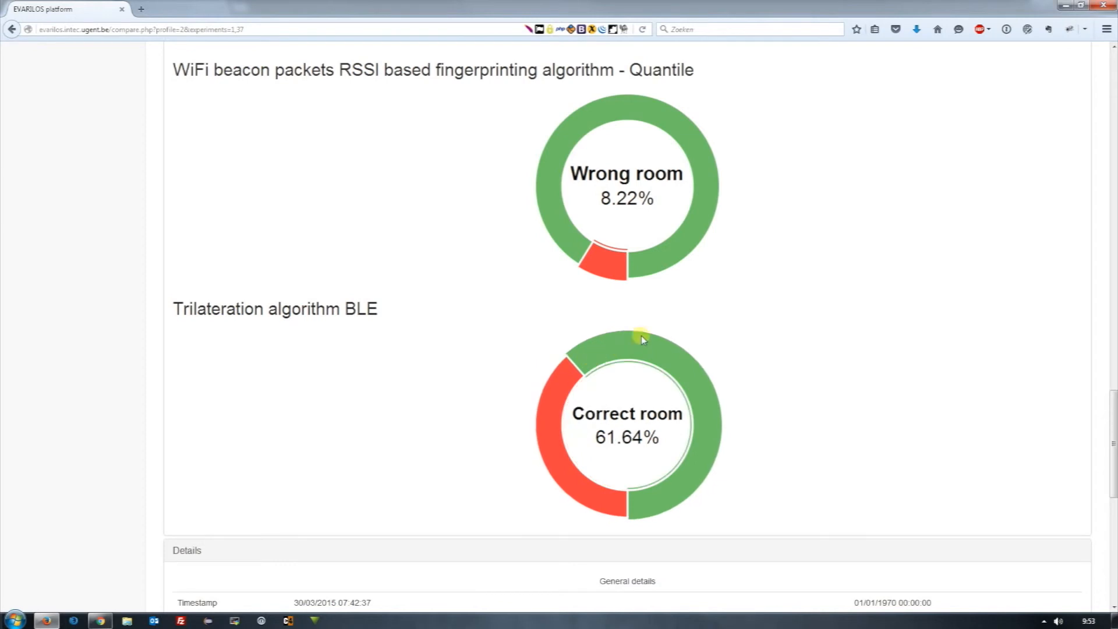
mouse_move(668, 252)
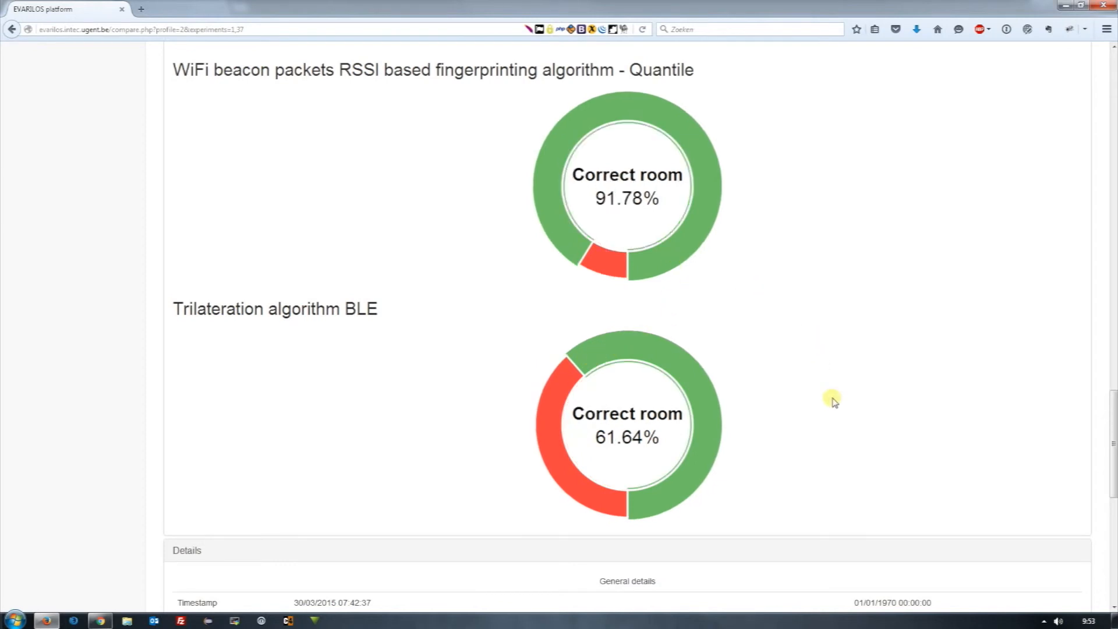
- Review the general details, scenario details and primary metrics of the two compared experiments
scroll(832, 400, down, 5)
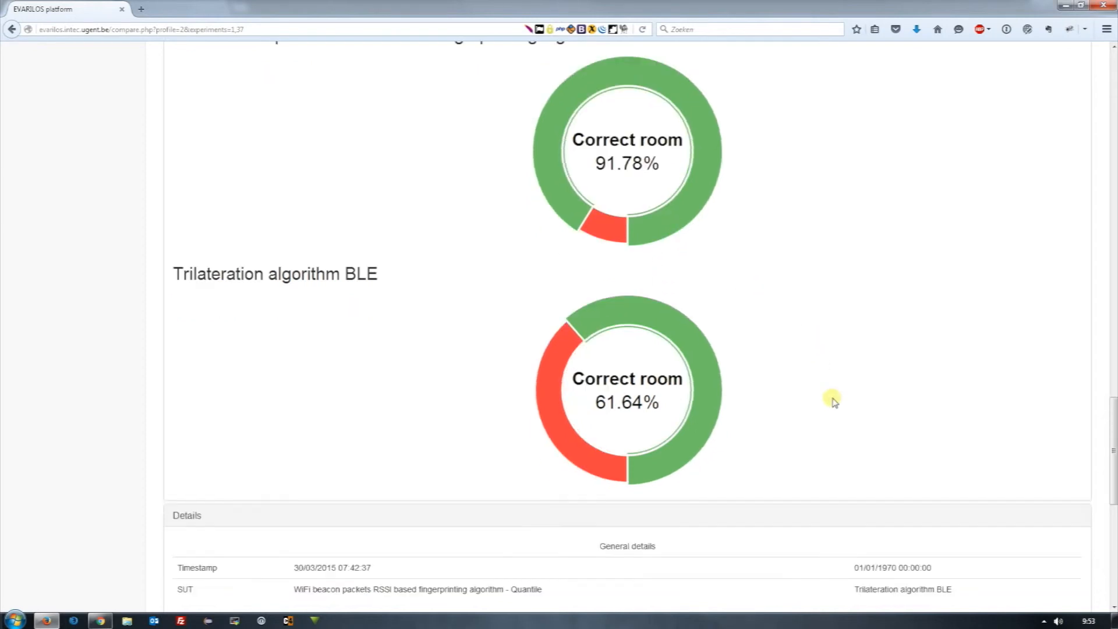
scroll(832, 400, down, 4)
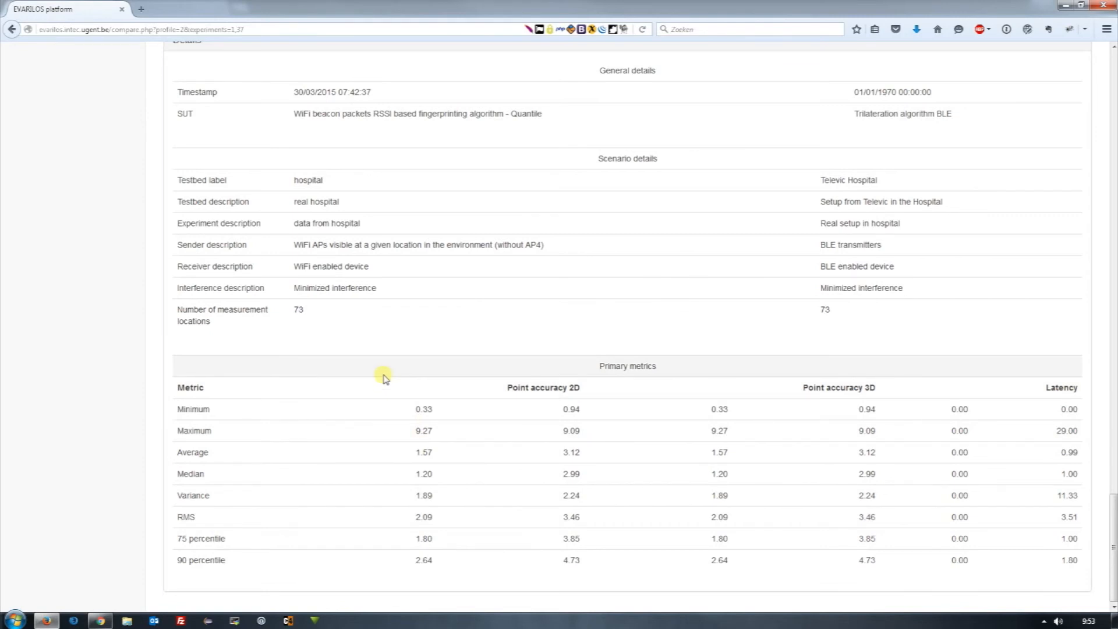
scroll(383, 378, up, 10)
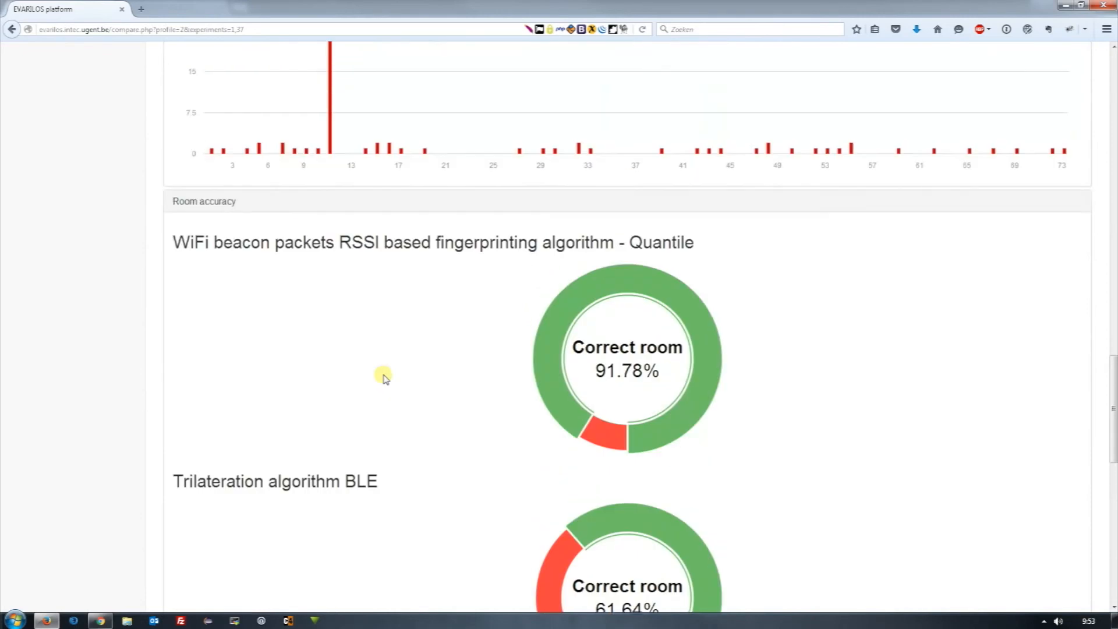
scroll(383, 377, up, 6)
- Return to the ranked experiment list and add the experiments ranked 14, 21 and 33 to the selection
click(18, 30)
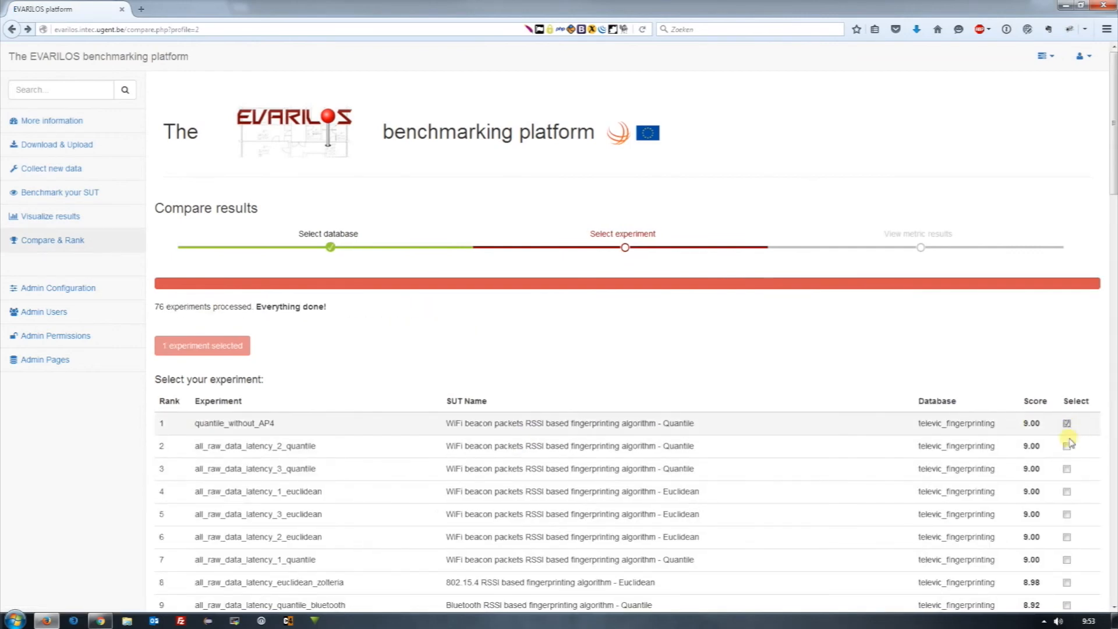
scroll(1071, 443, down, 5)
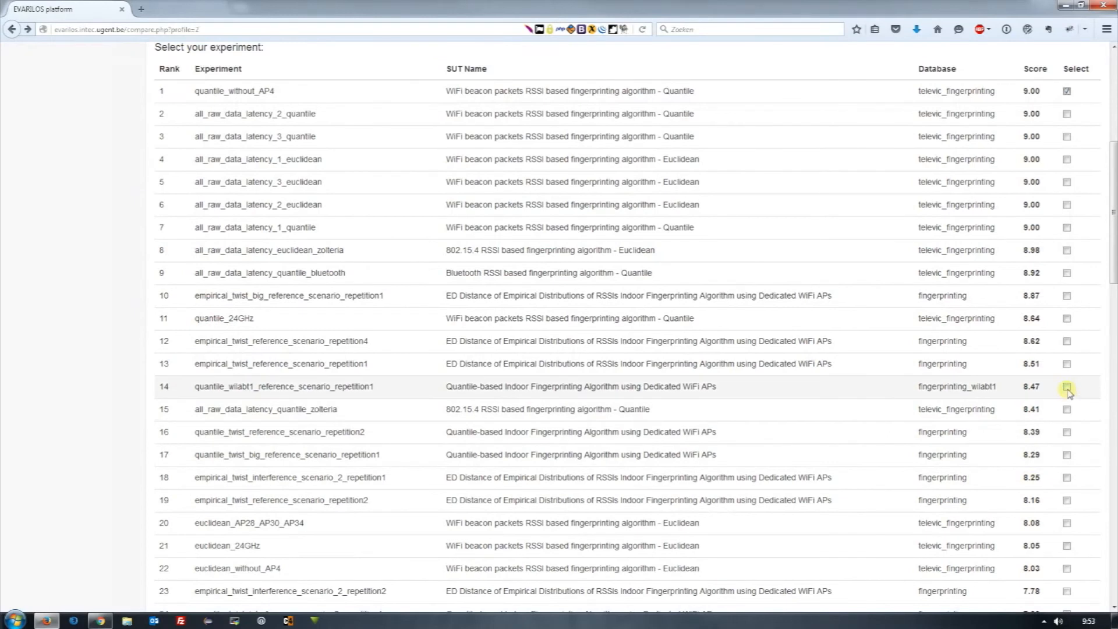
click(1067, 545)
scroll(1067, 544, down, 4)
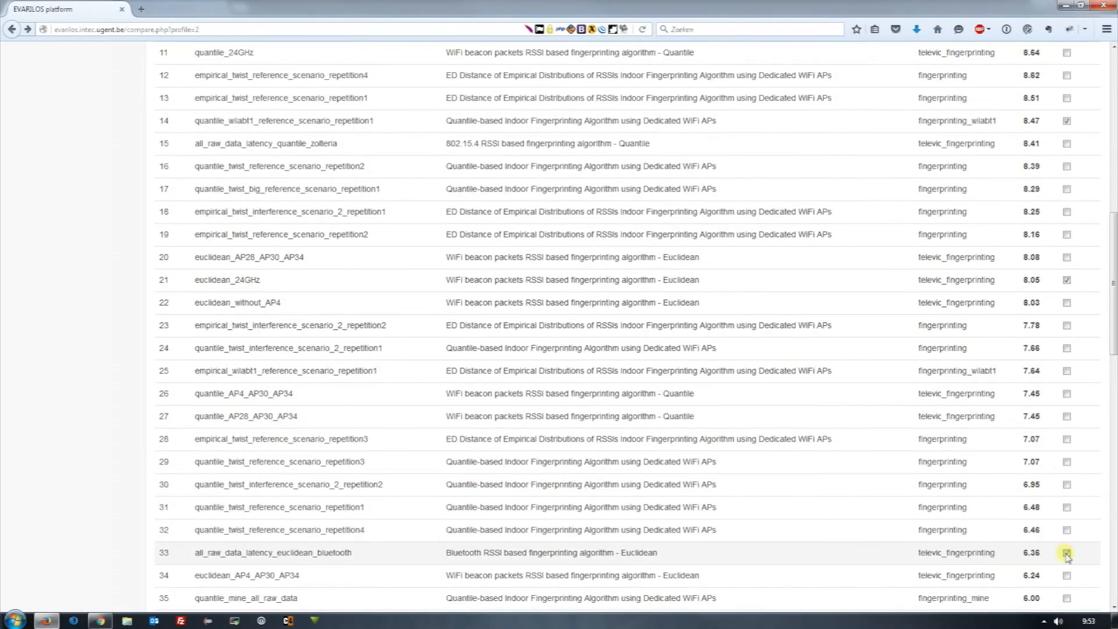
click(1067, 552)
- Add the experiments ranked 56, 58 and 71 to the selection
scroll(1067, 550, down, 8)
click(1067, 544)
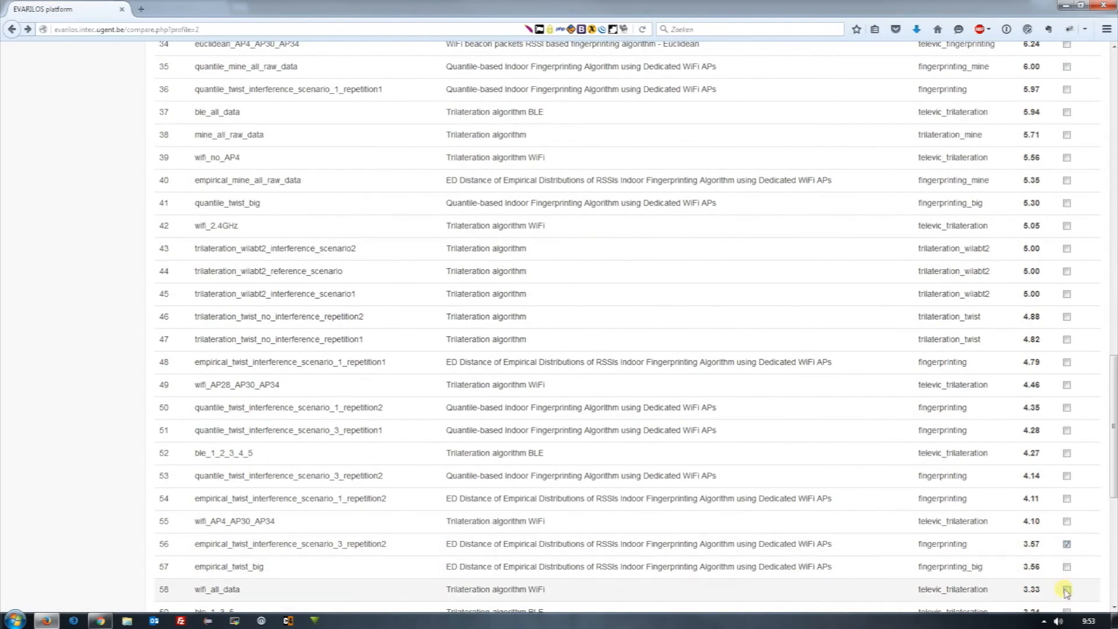
click(1067, 589)
scroll(1067, 585, down, 5)
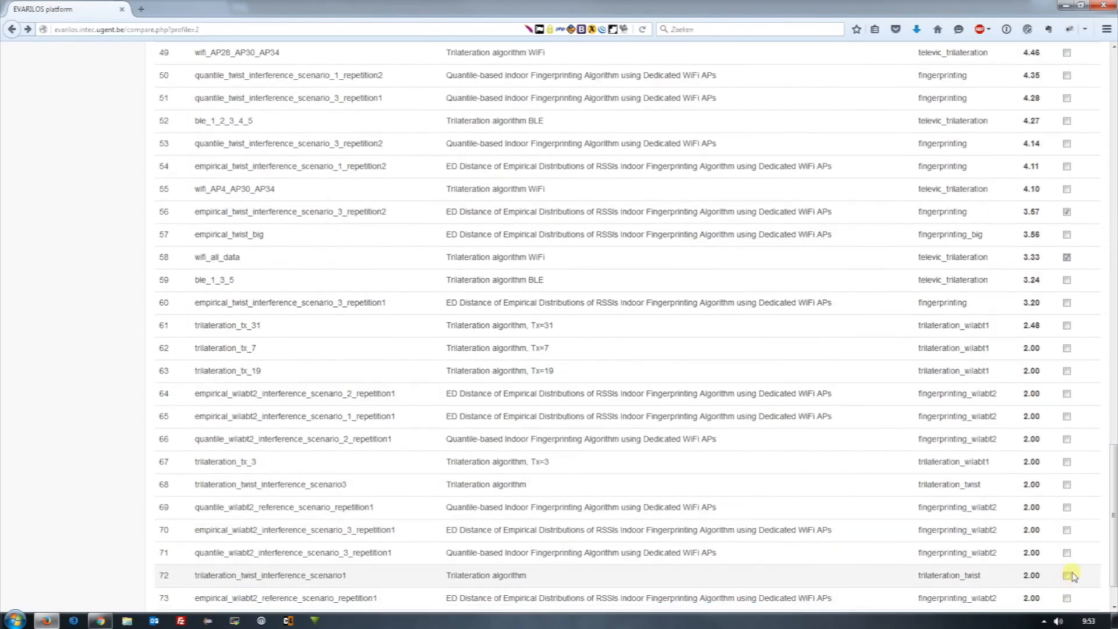
click(1067, 553)
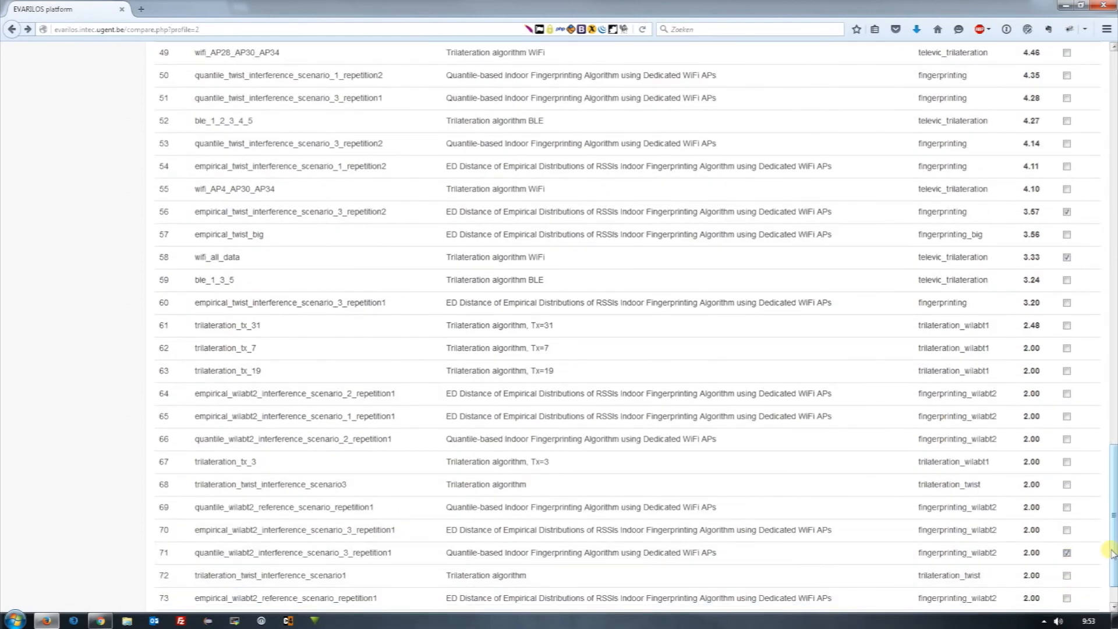
- Compare the details of the seven selected experiments and review their weighted score breakdown
drag(1111, 550, 1115, 78)
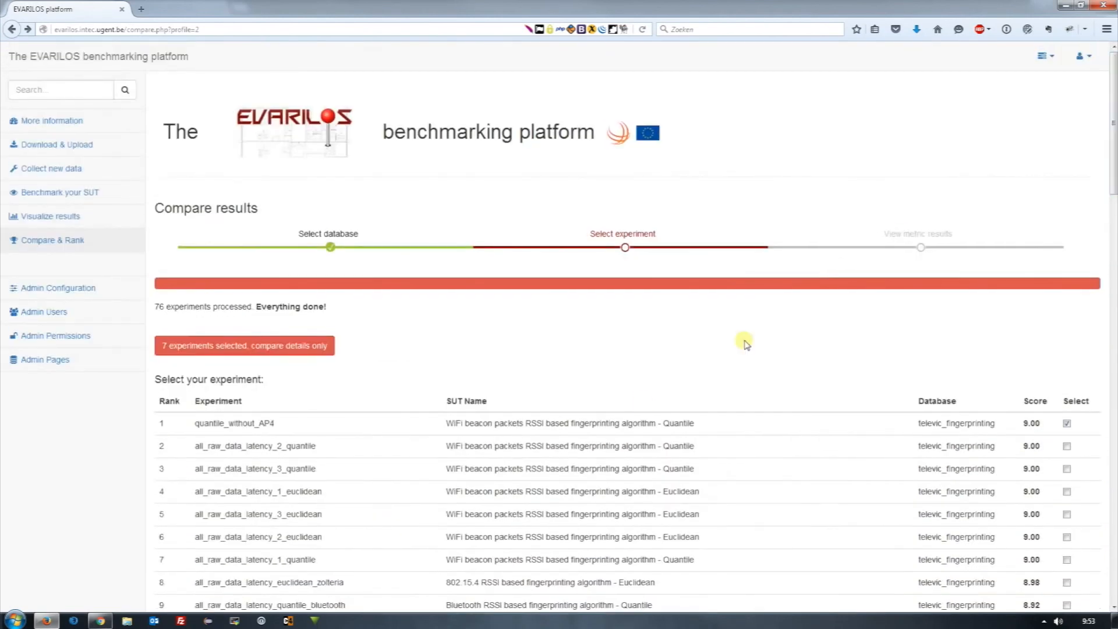
click(298, 345)
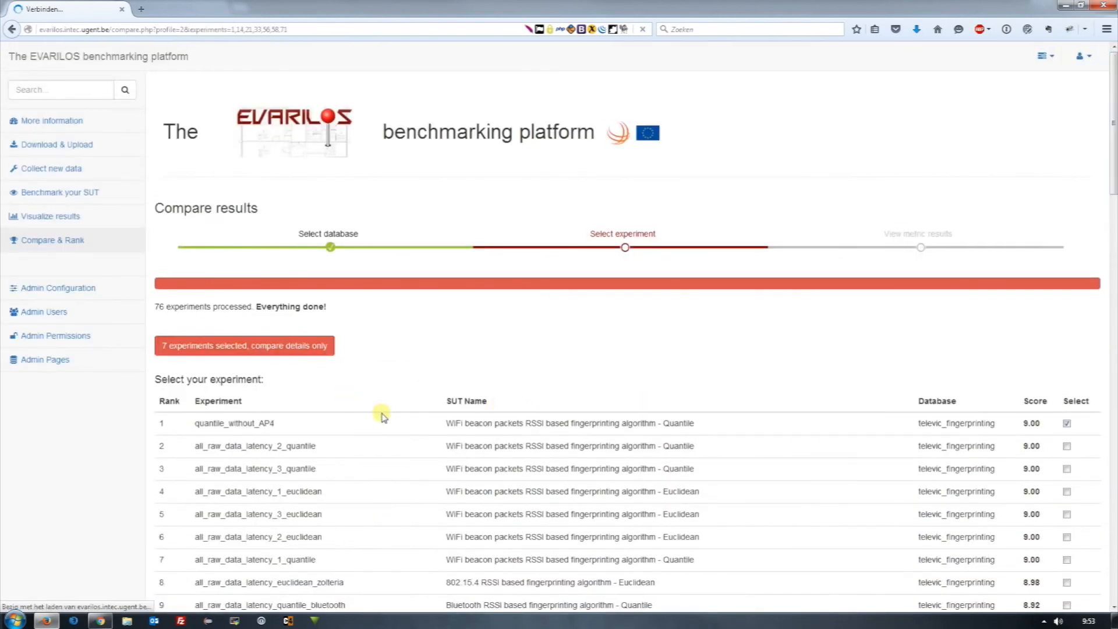
scroll(418, 442, down, 3)
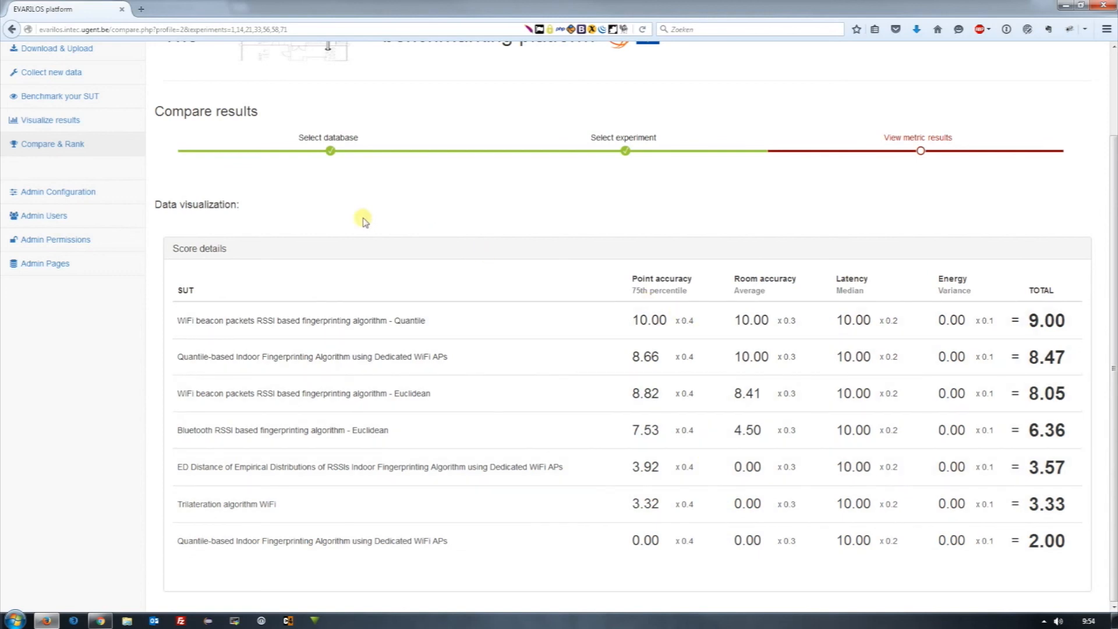
- Log out of the benchmarking platform
scroll(123, 429, up, 3)
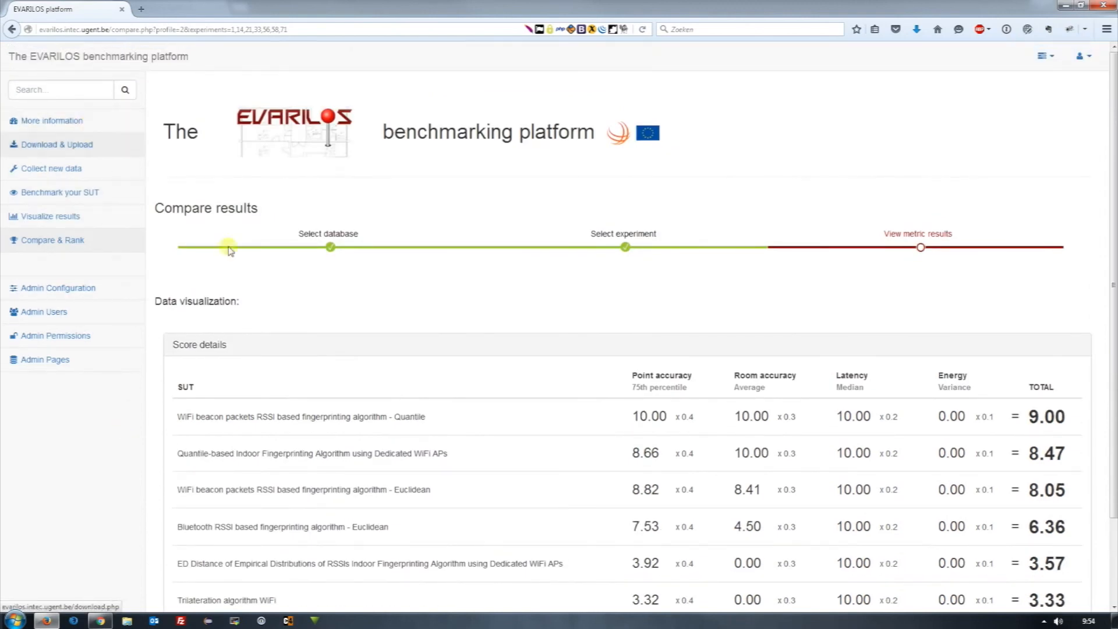
click(1082, 59)
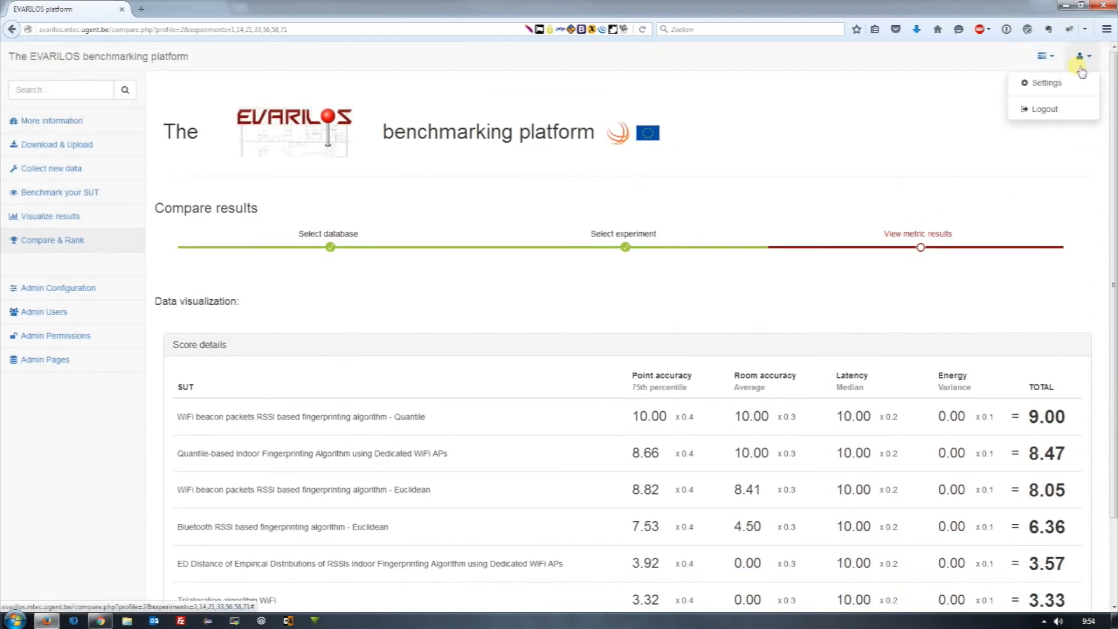
click(1044, 108)
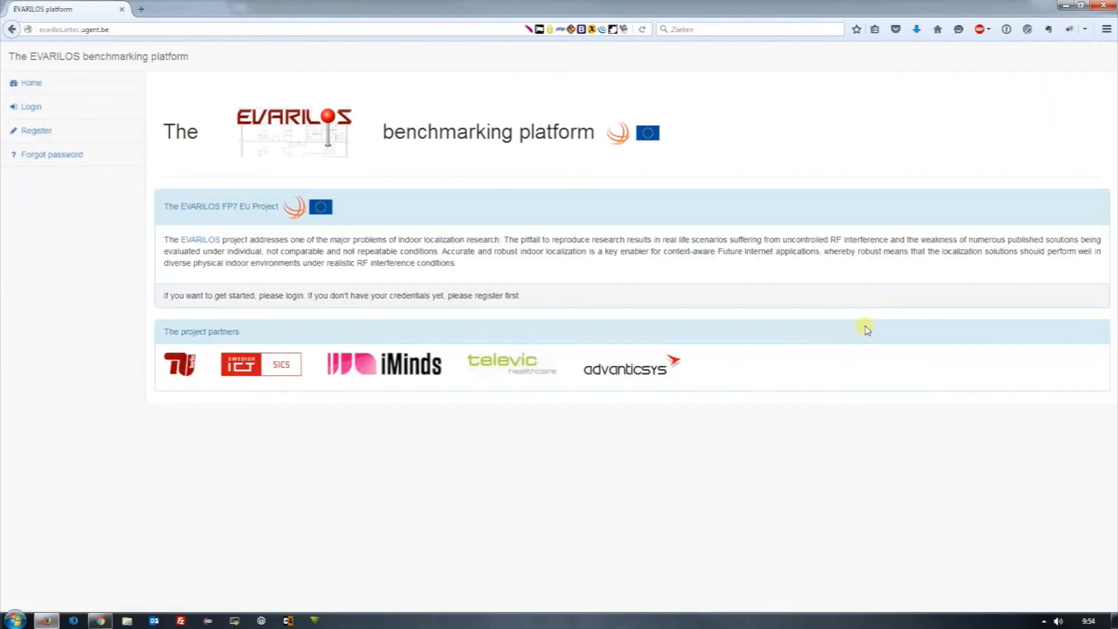